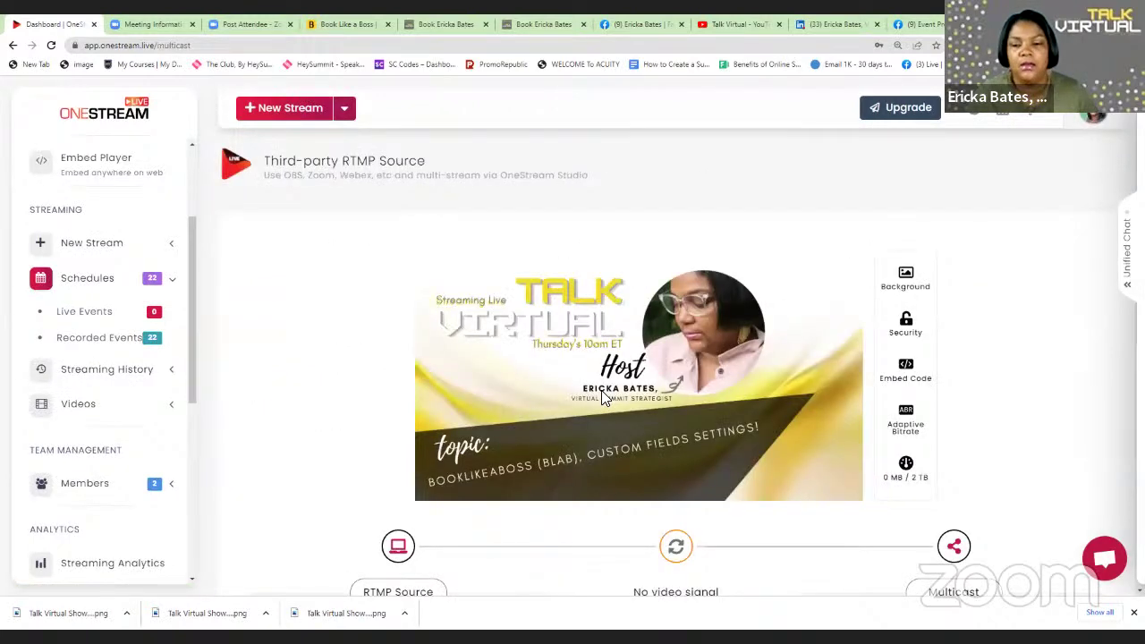
- Expand the full multicast destination list and turn on Go Live for the LinkedIn profile that has Auto Start enabled
scroll(908, 429, "down", 5)
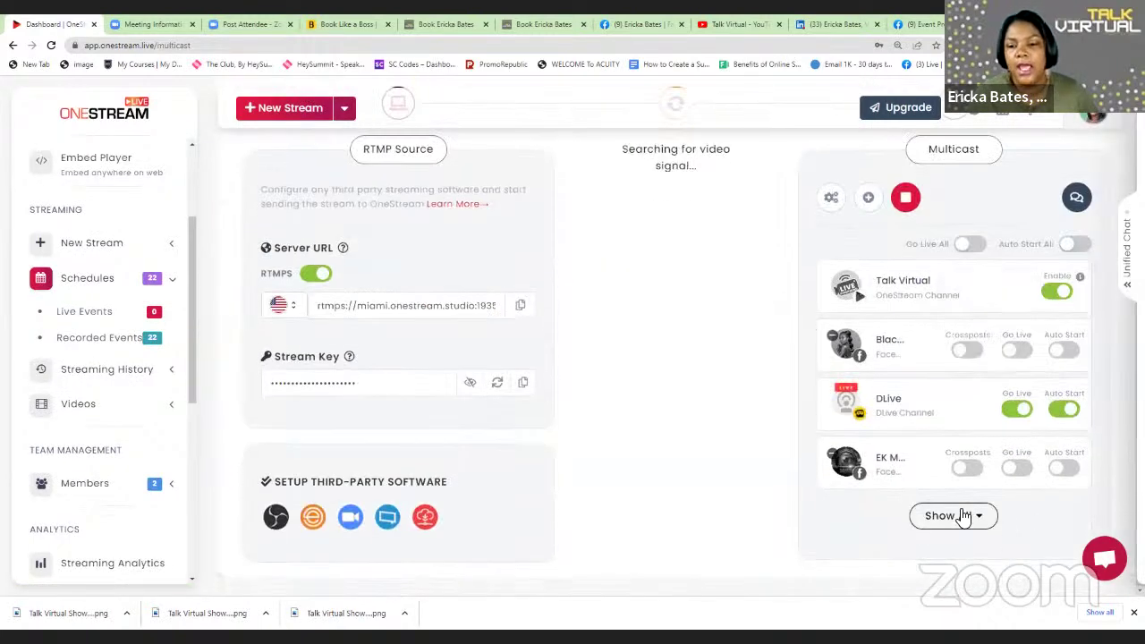
left_click(952, 518)
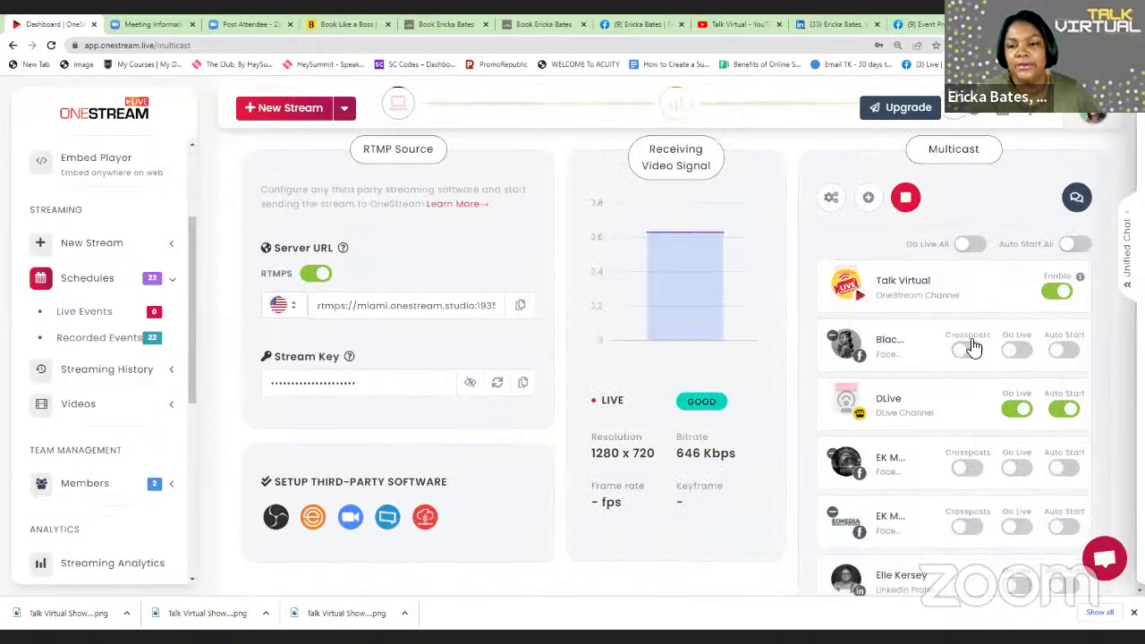
scroll(966, 354, "down", 4)
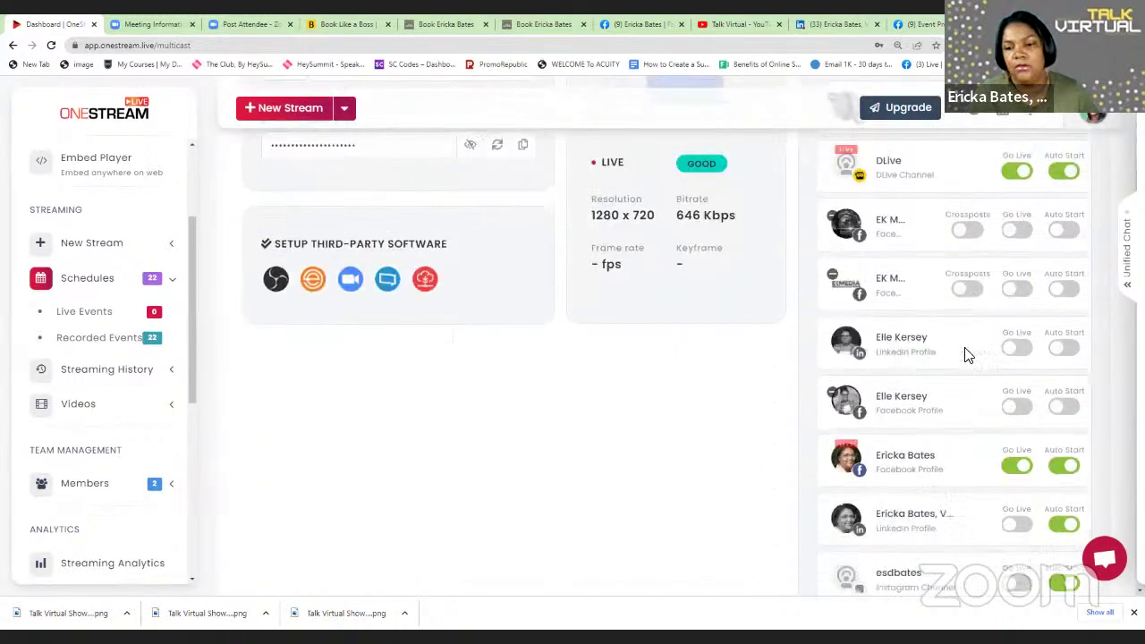
scroll(965, 355, "down", 1)
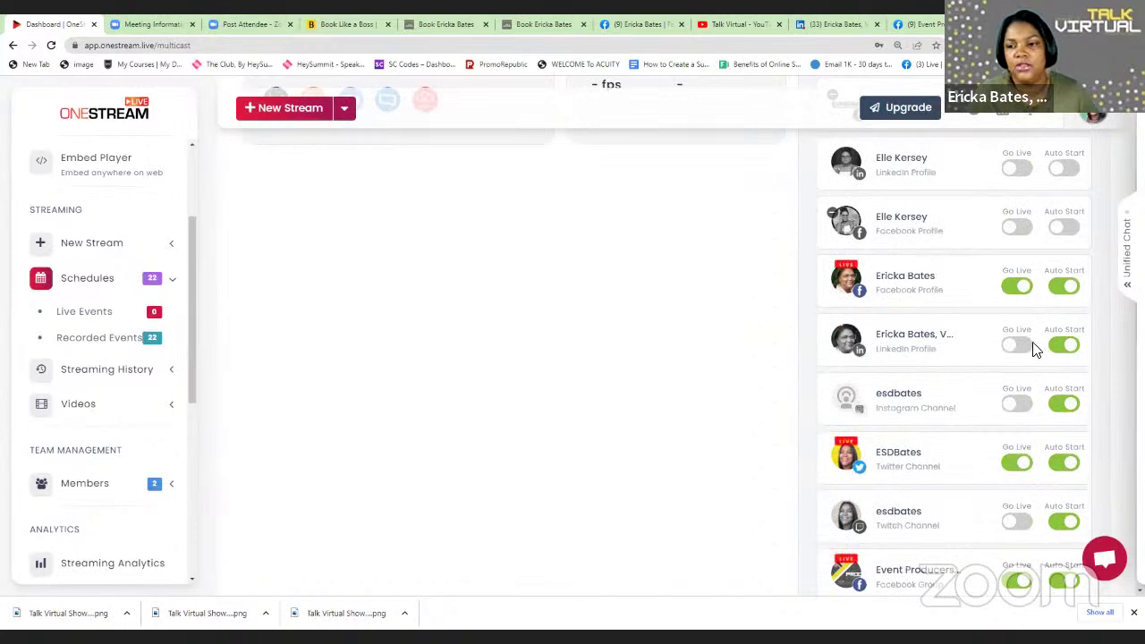
left_click(1020, 345)
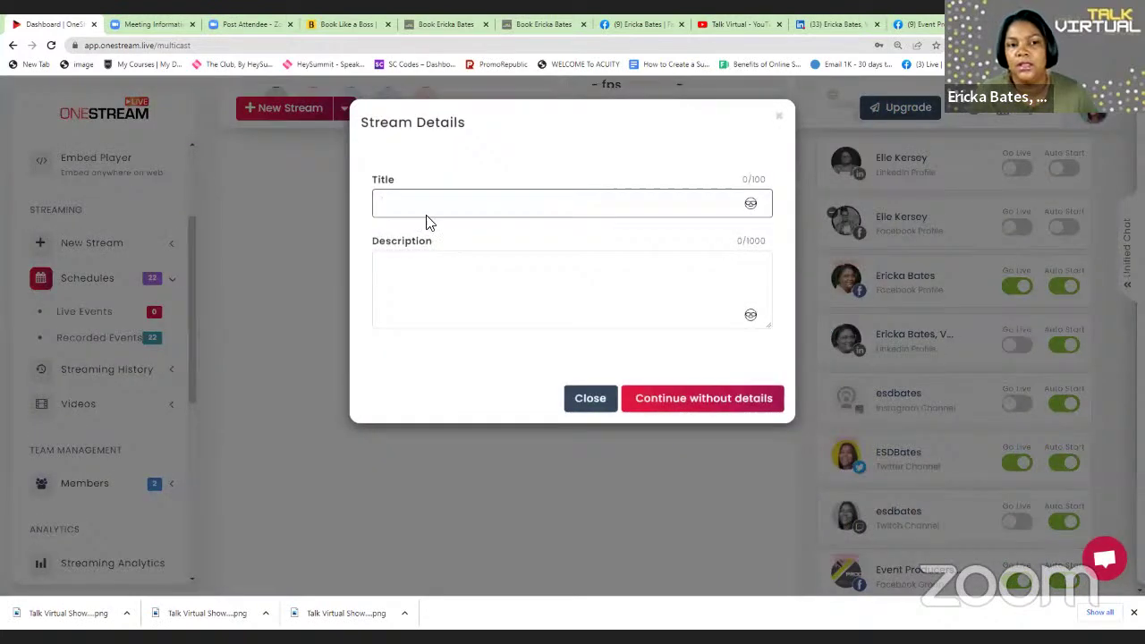
- Paste "BookLikeABoss (BLAB), Custom Fields Settings!" into both the description and the title of the stream details
left_click(399, 270)
right_click(398, 270)
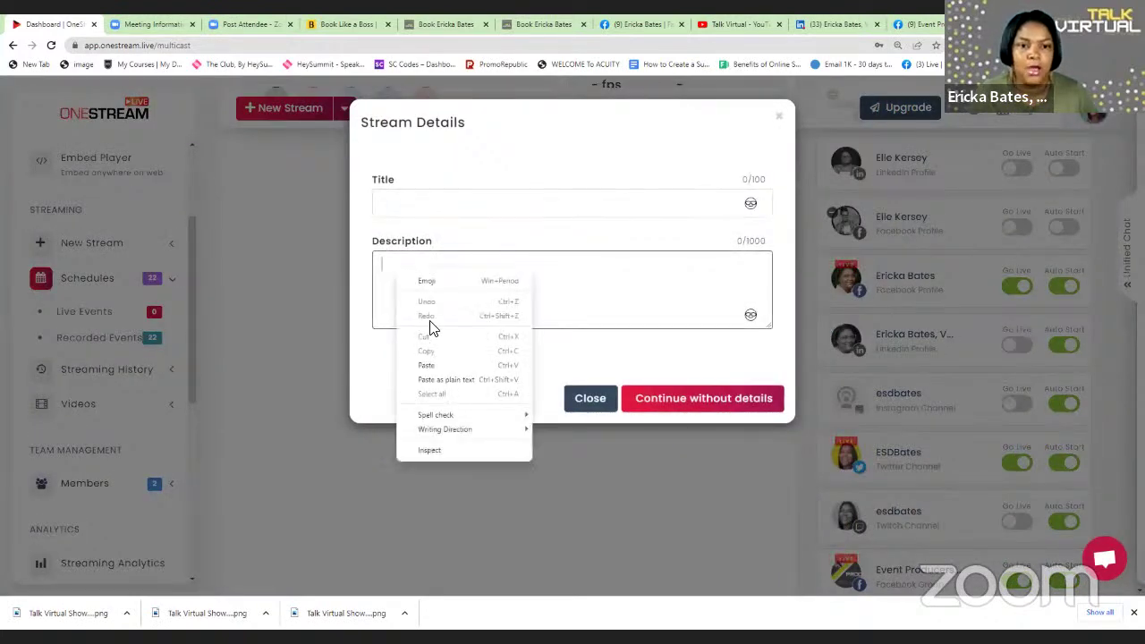
left_click(426, 366)
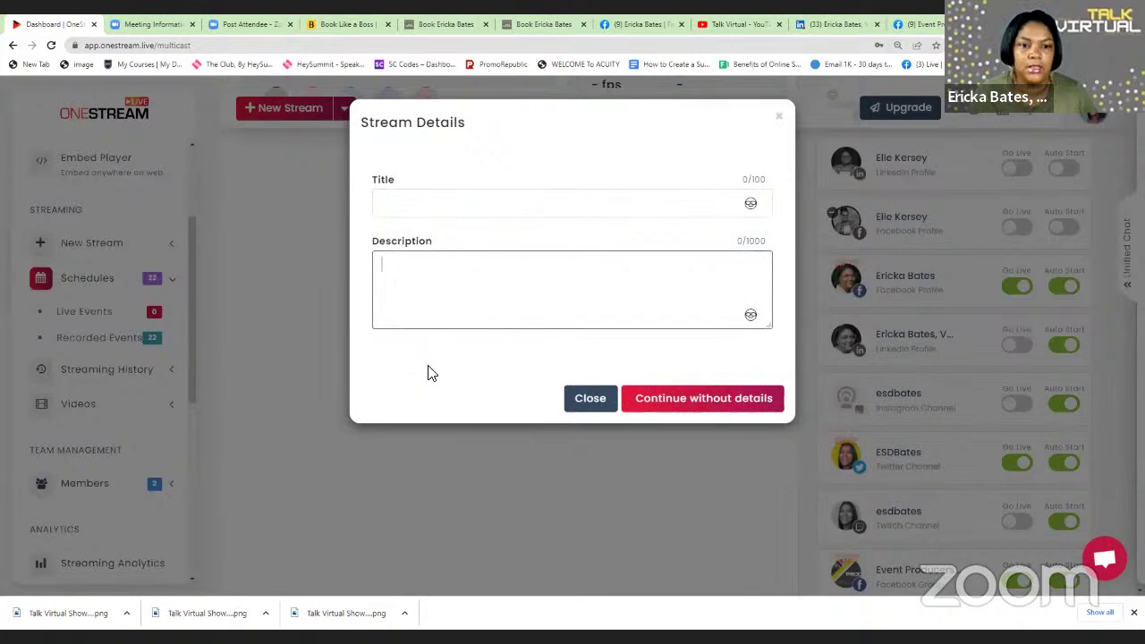
left_click(397, 202)
right_click(397, 203)
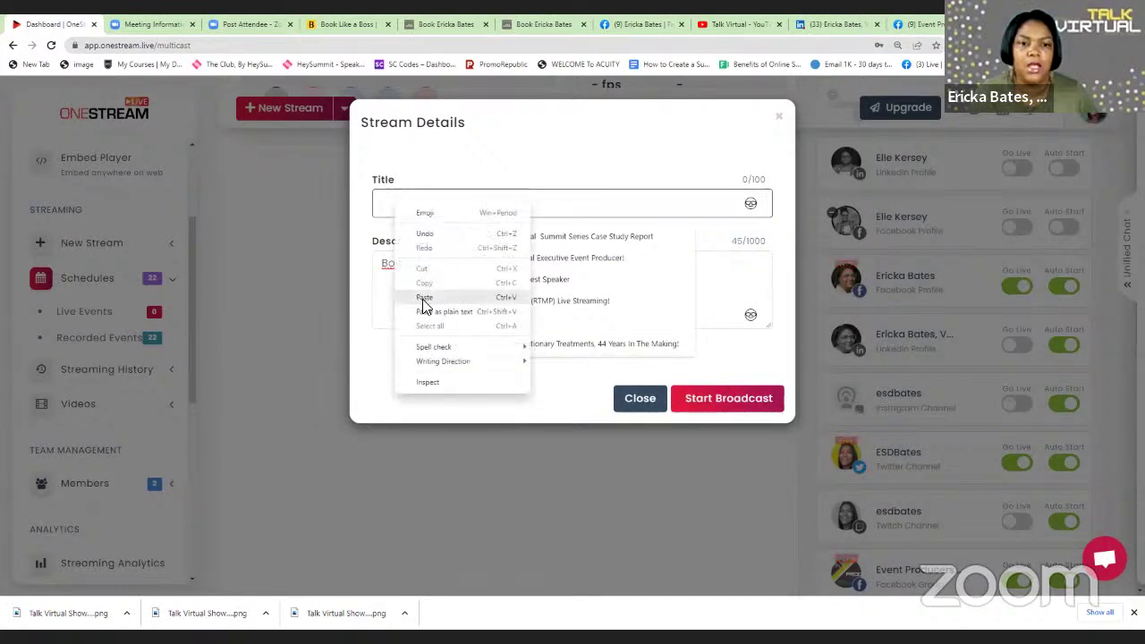
left_click(422, 299)
- Clear the stream description, paste the copied text in its place, and start the LinkedIn broadcast
left_click_drag(635, 263, 303, 269)
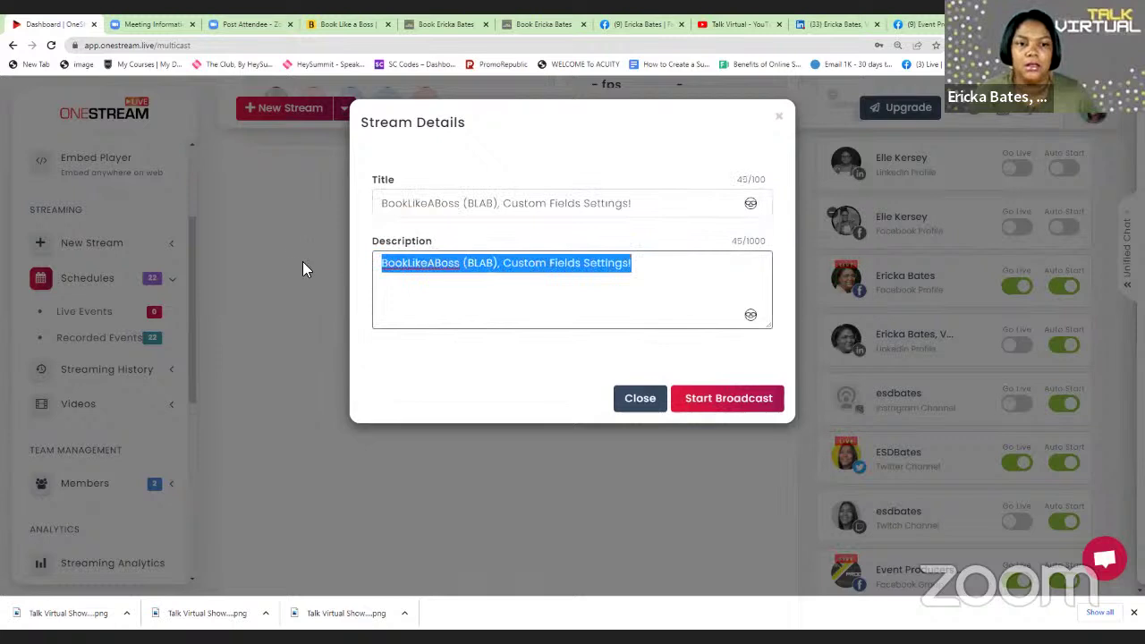
key("BackSpace")
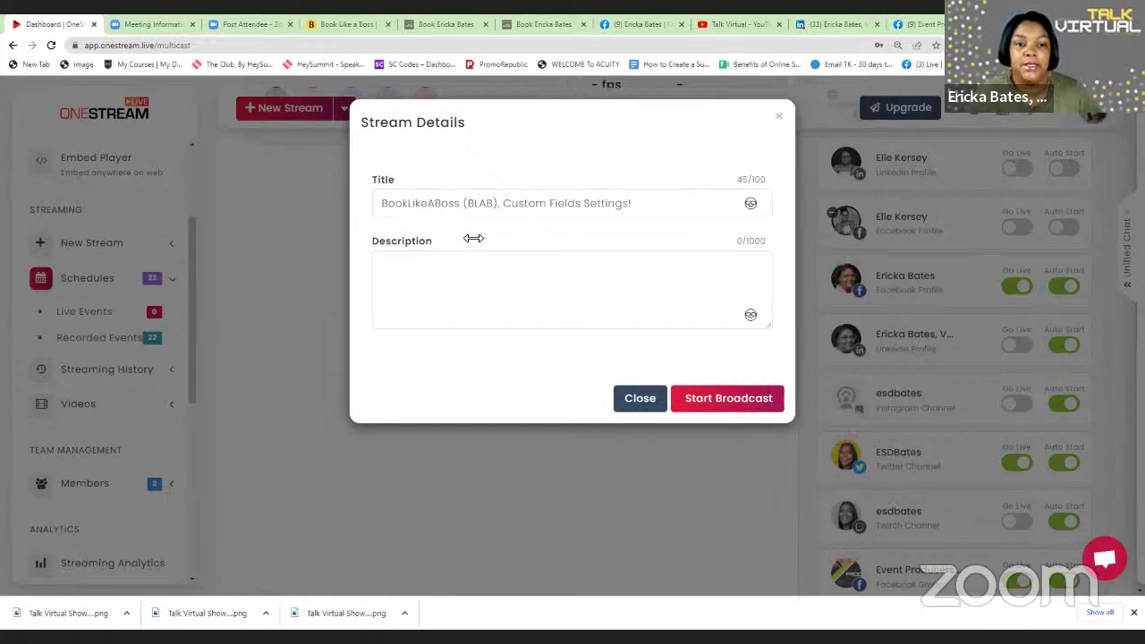
right_click(417, 272)
left_click(436, 367)
left_click(701, 405)
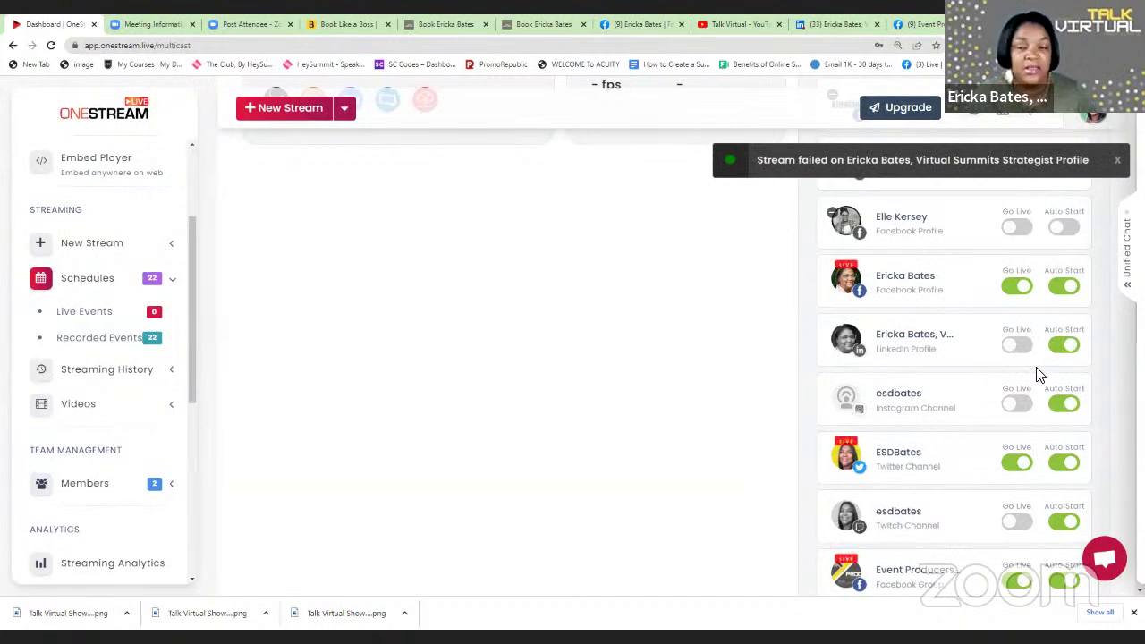
- Try to go live on the Twitch channel and open the list of ongoing pre-recorded streams
scroll(1038, 376, "down", 1)
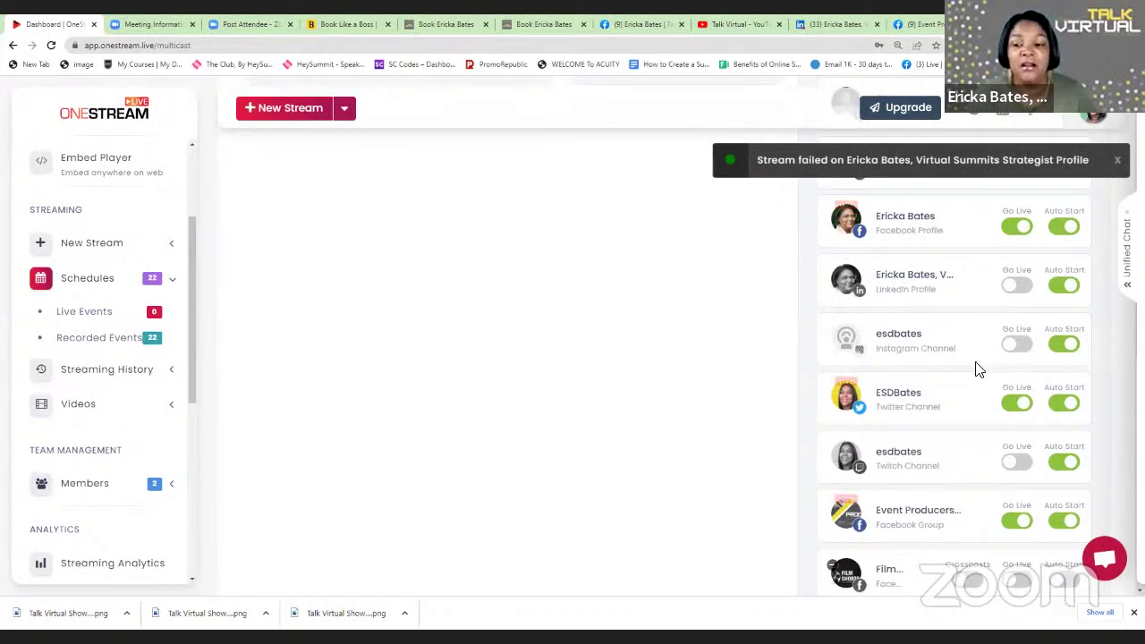
left_click(1016, 461)
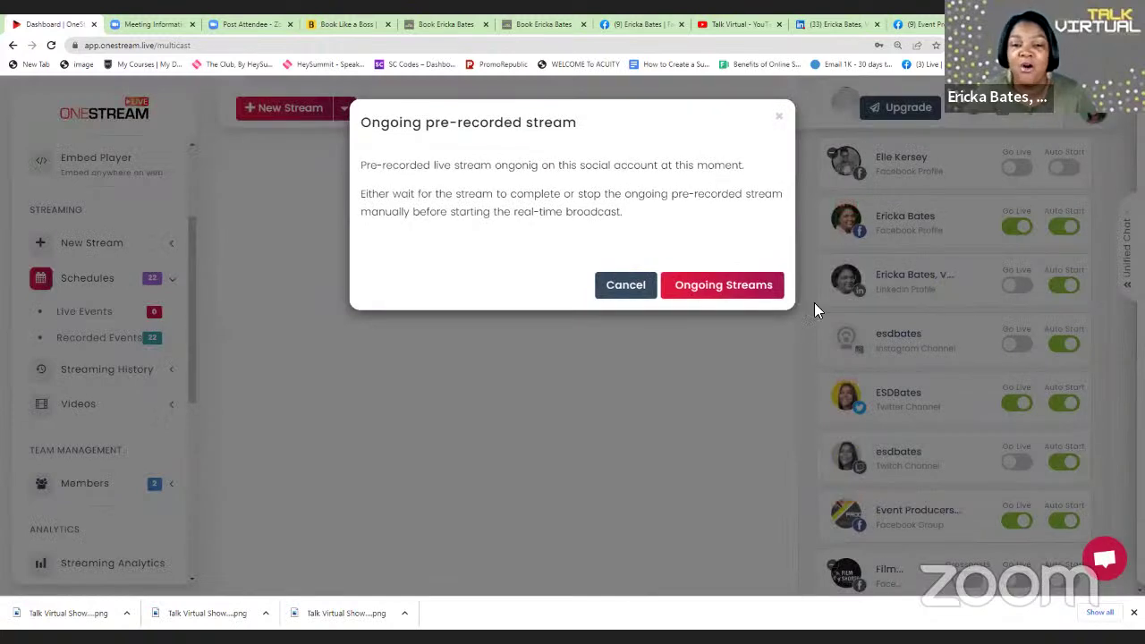
left_click(706, 288)
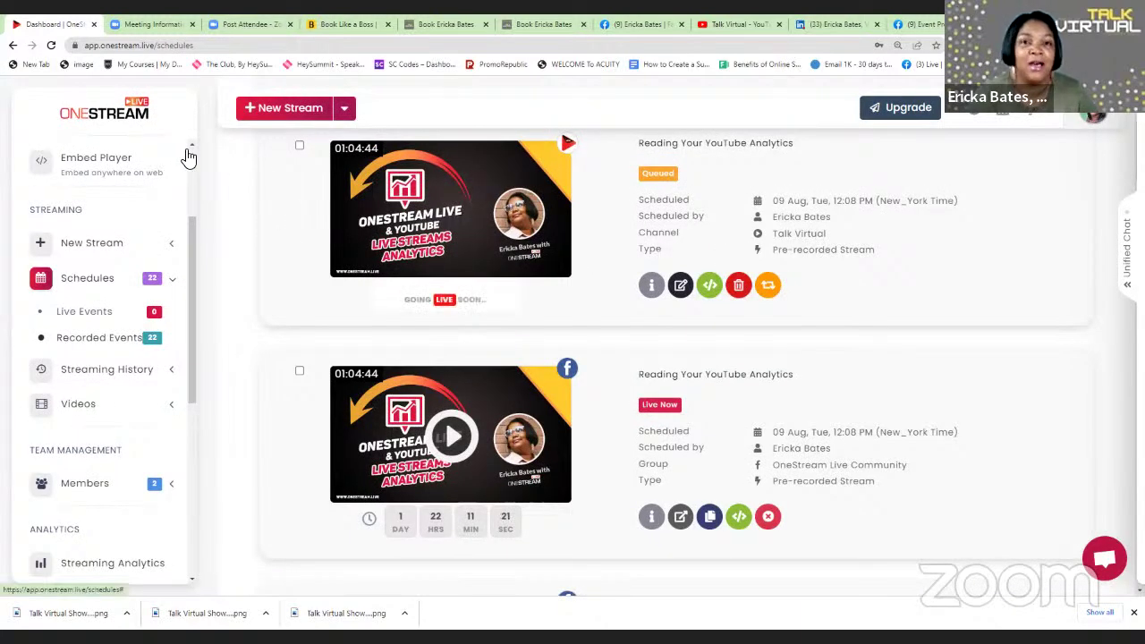
- Switch to the LinkedIn profile page and look at the image options available for the profile photo
left_click(832, 25)
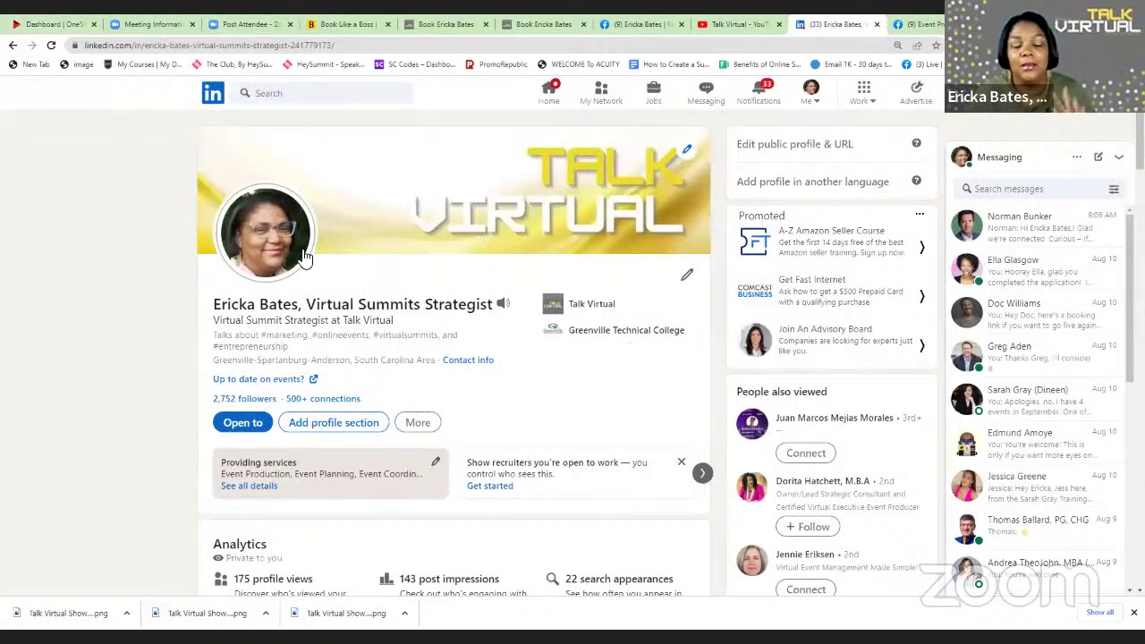
scroll(555, 331, "down", 1)
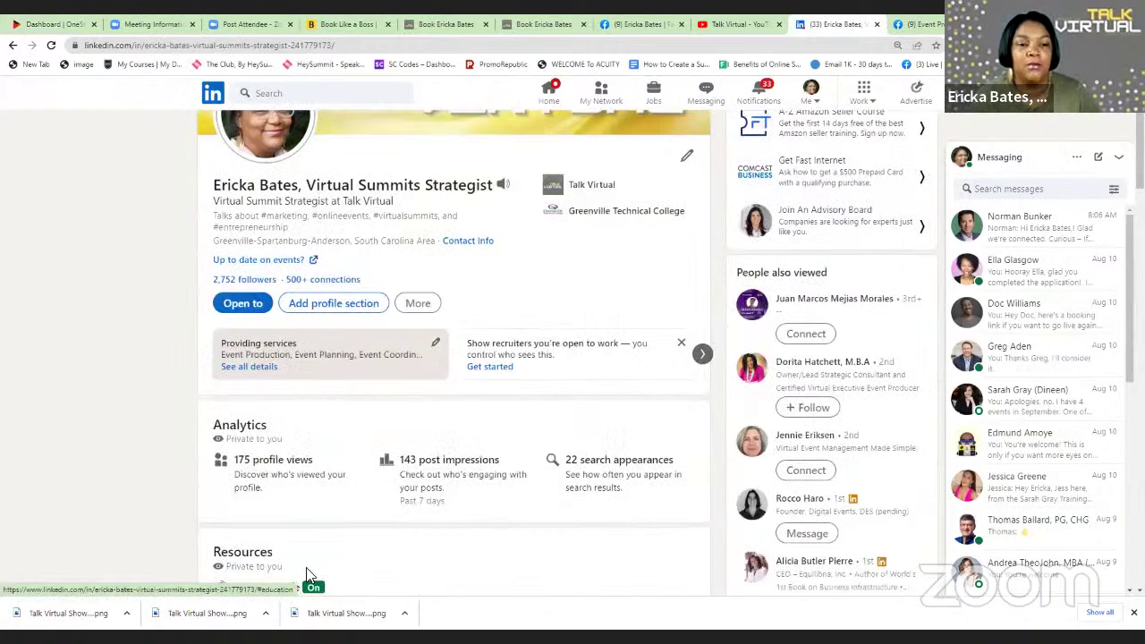
scroll(275, 232, "up", 1)
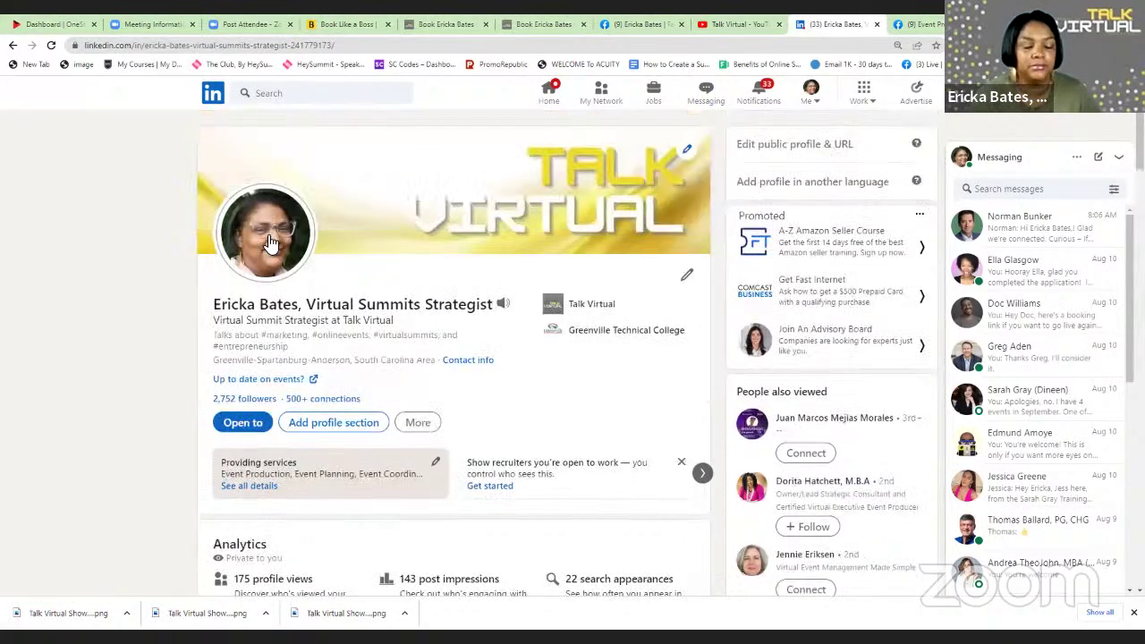
right_click(267, 234)
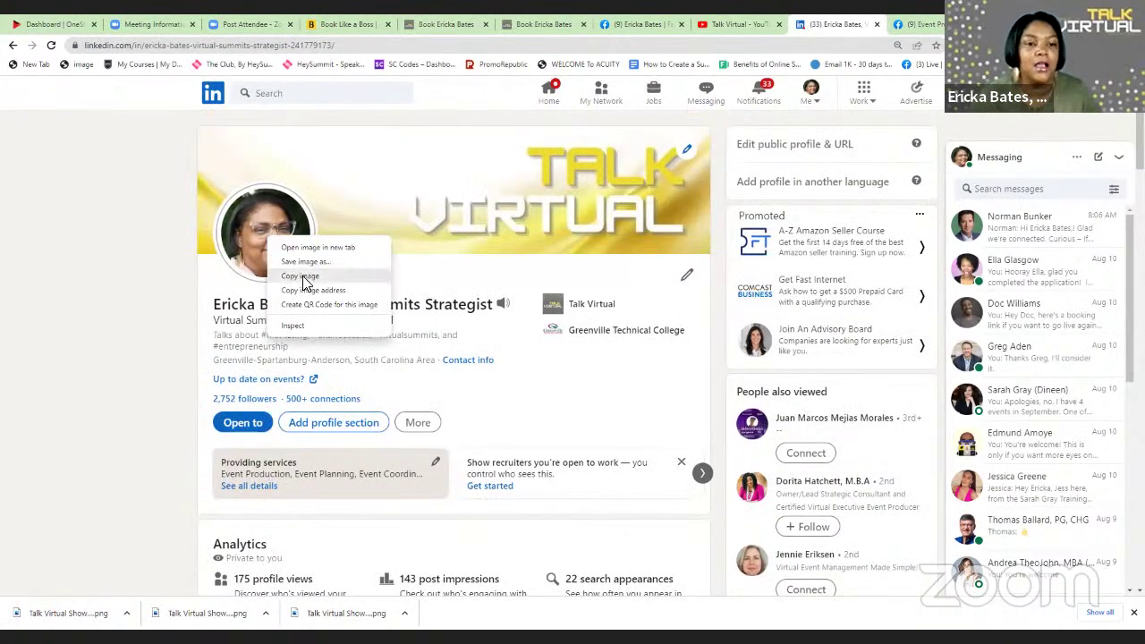
left_click(420, 267)
- Copy the full profile name, including the Virtual Summits Strategist title, from the LinkedIn profile
left_click_drag(216, 307, 488, 313)
key("ctrl+c")
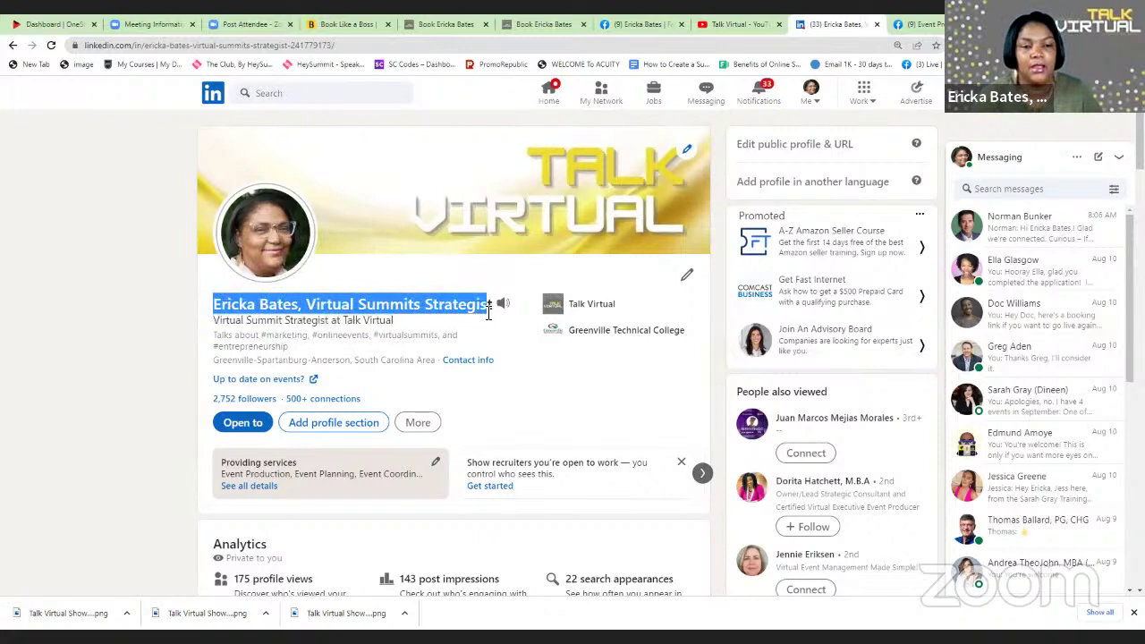
right_click(486, 306)
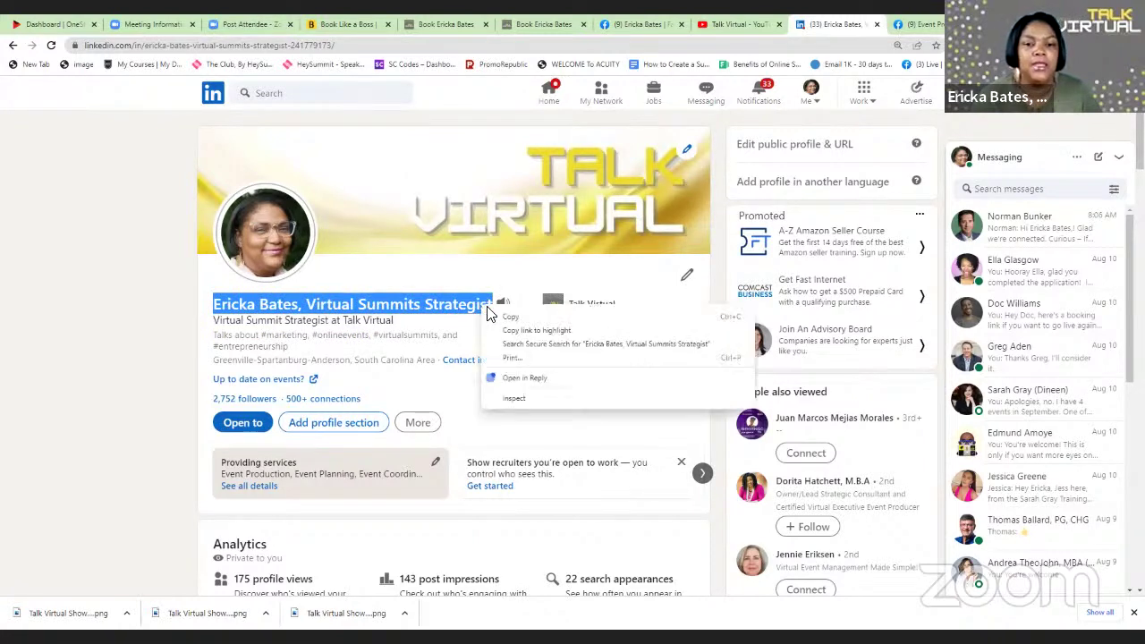
left_click(509, 319)
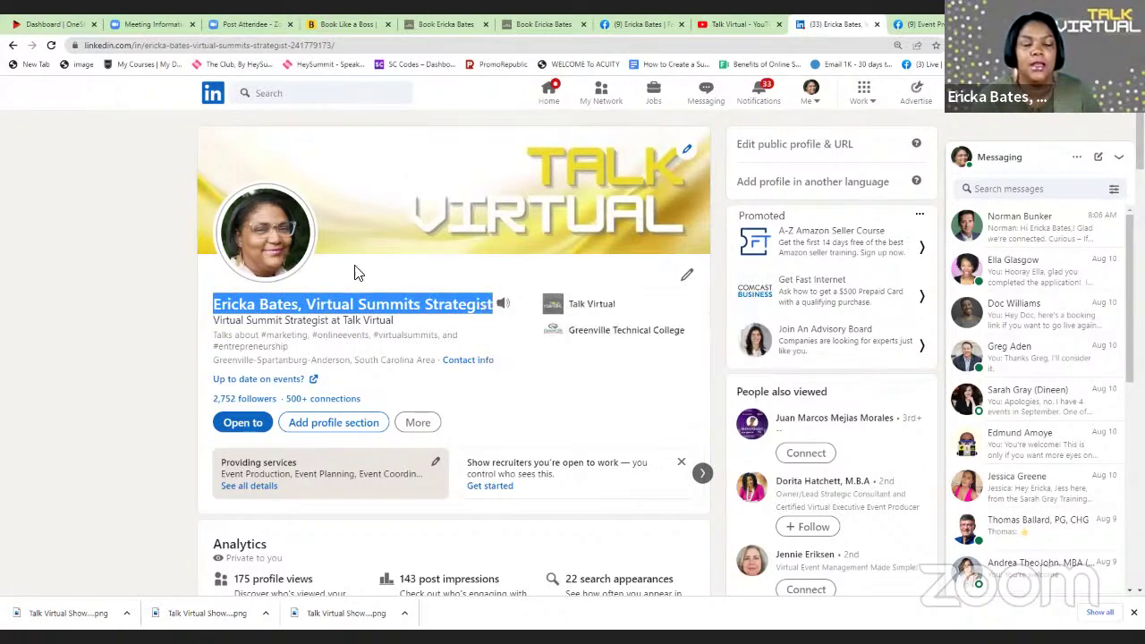
- Set up saving the profile photo to the Desktop as a JPEG named with the copied profile name, and cancel the save
right_click(263, 240)
left_click(299, 268)
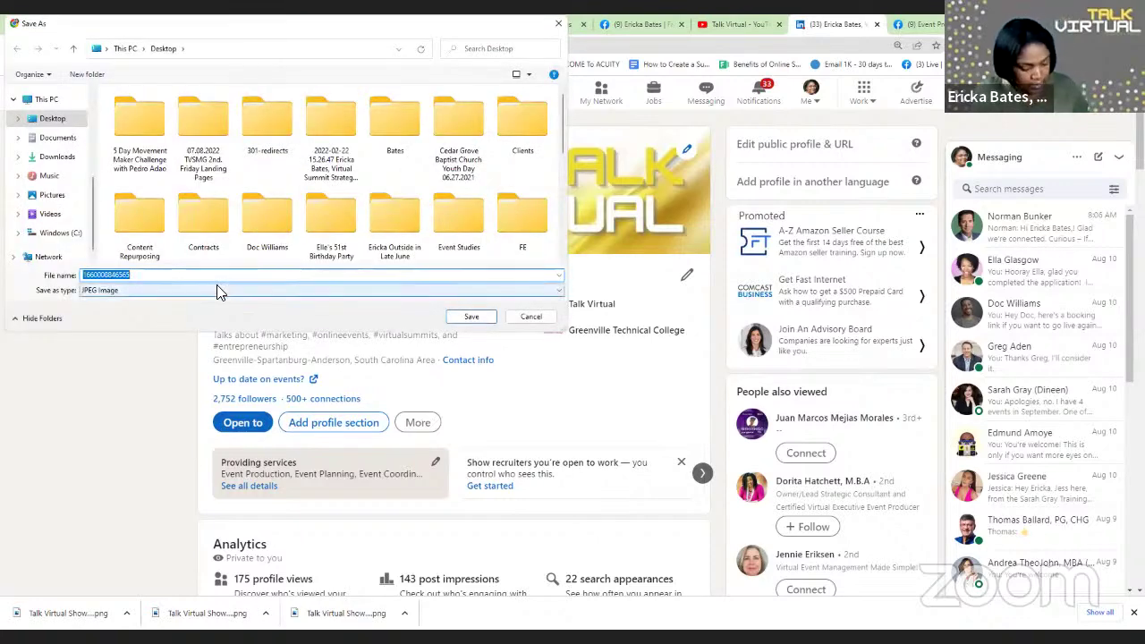
key("ctrl+v")
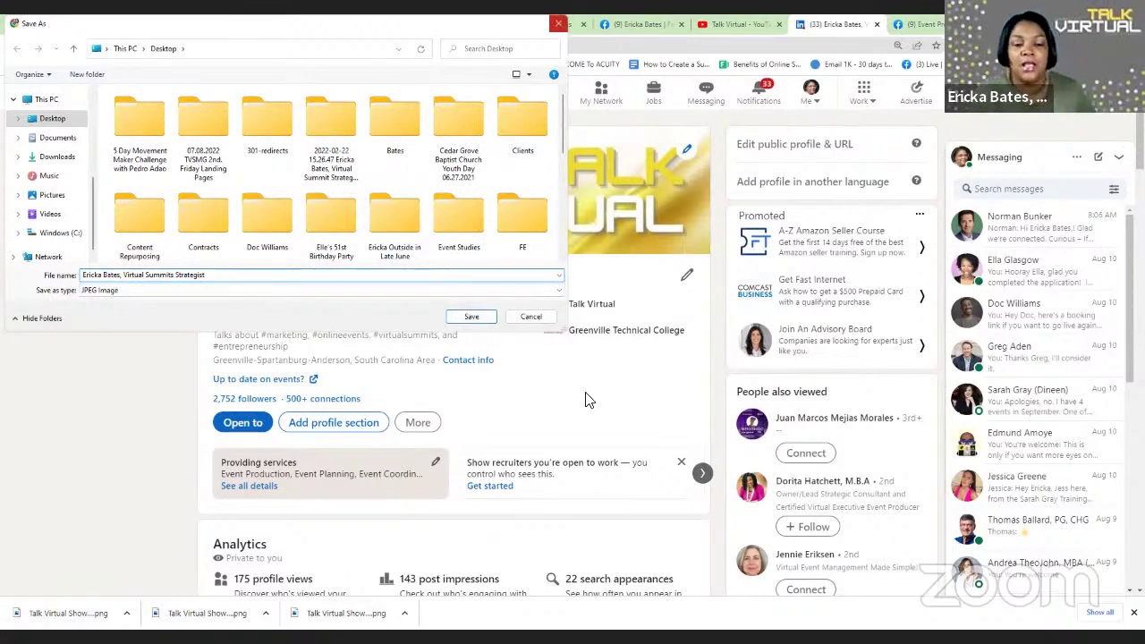
left_click(558, 24)
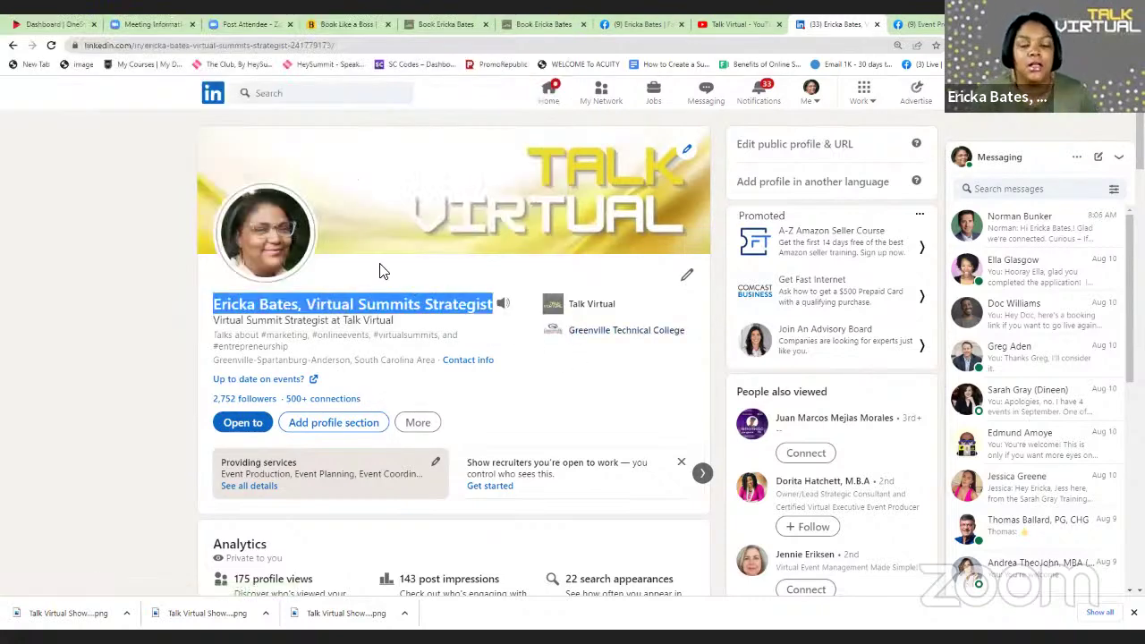
- Expand the profile's About section and highlight the text from "I also Help busy Event Producers" through "if you need it!" to show the copy option
scroll(541, 263, "down", 2)
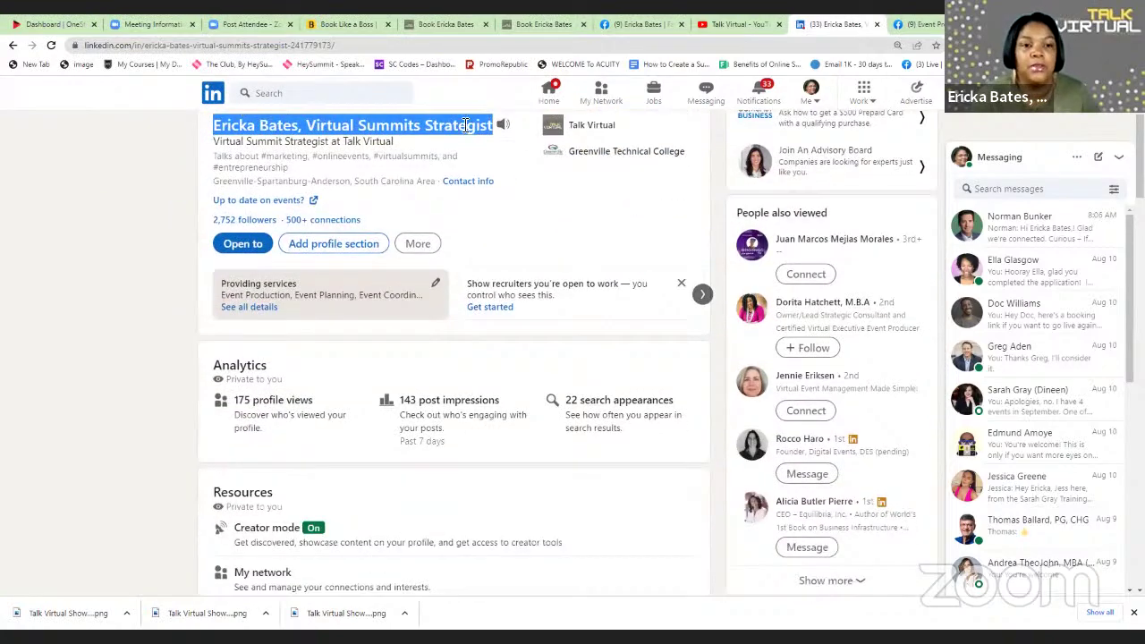
scroll(481, 263, "down", 6)
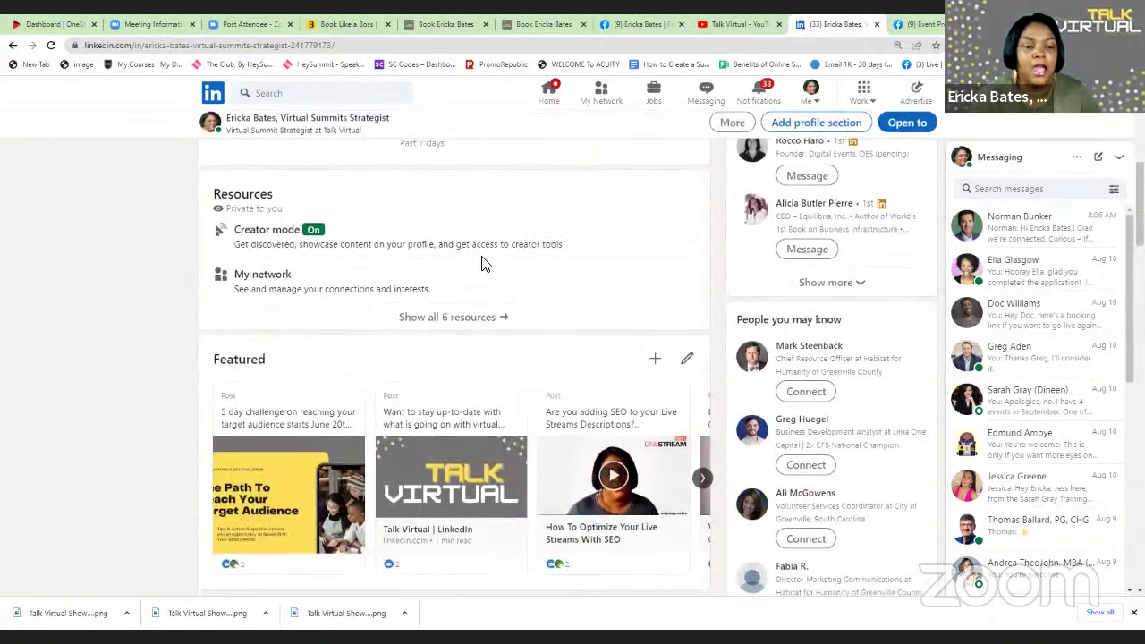
scroll(482, 263, "down", 6)
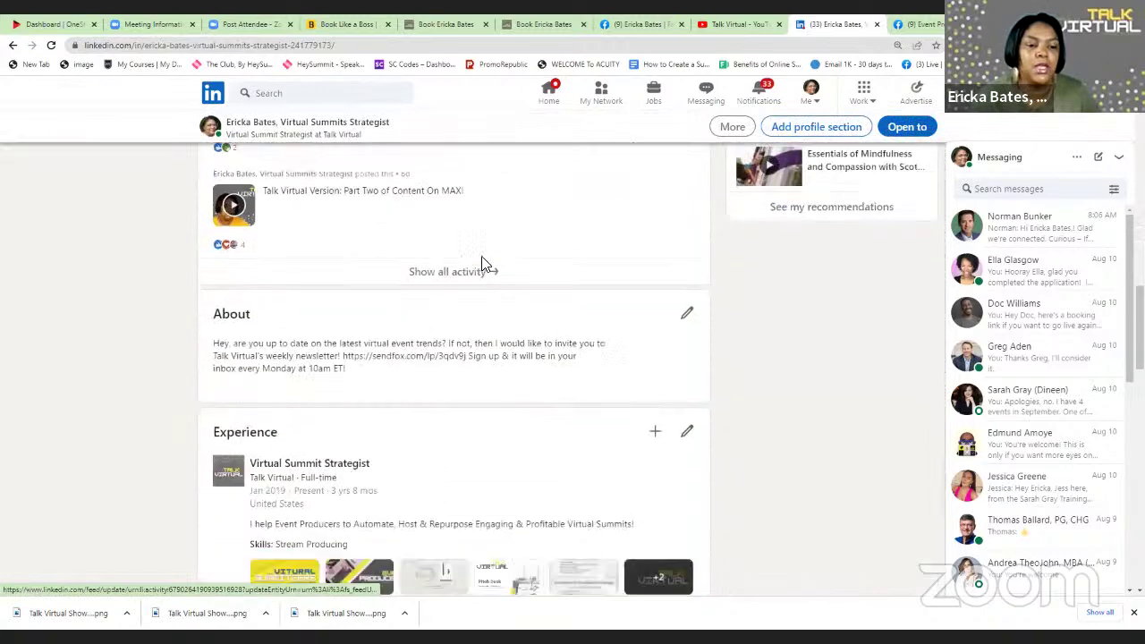
left_click(683, 258)
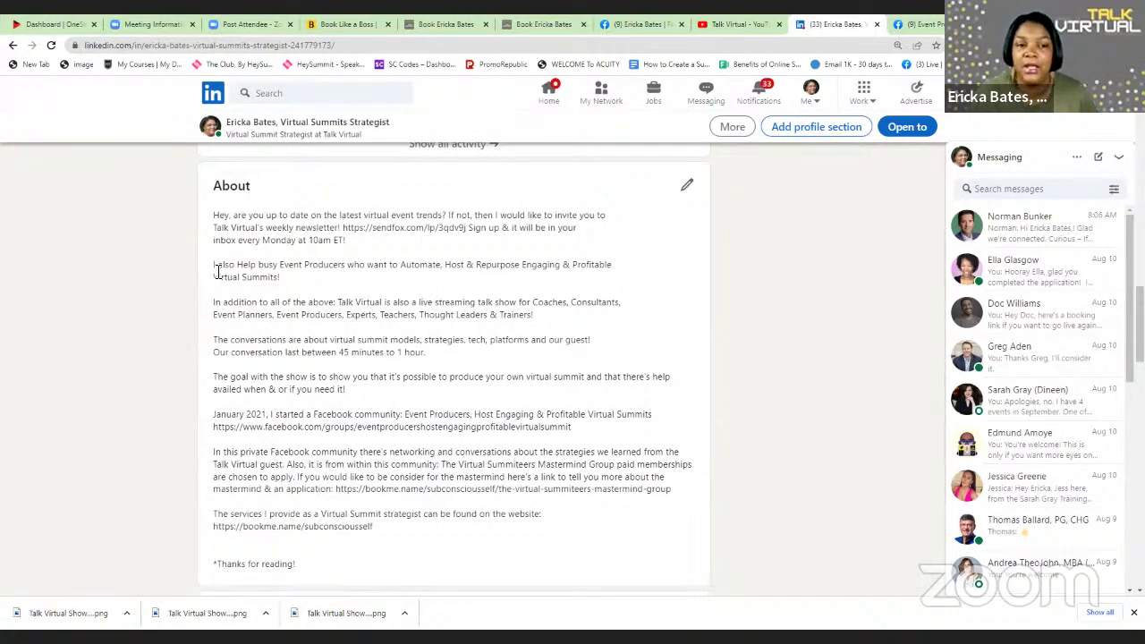
left_click_drag(217, 264, 615, 395)
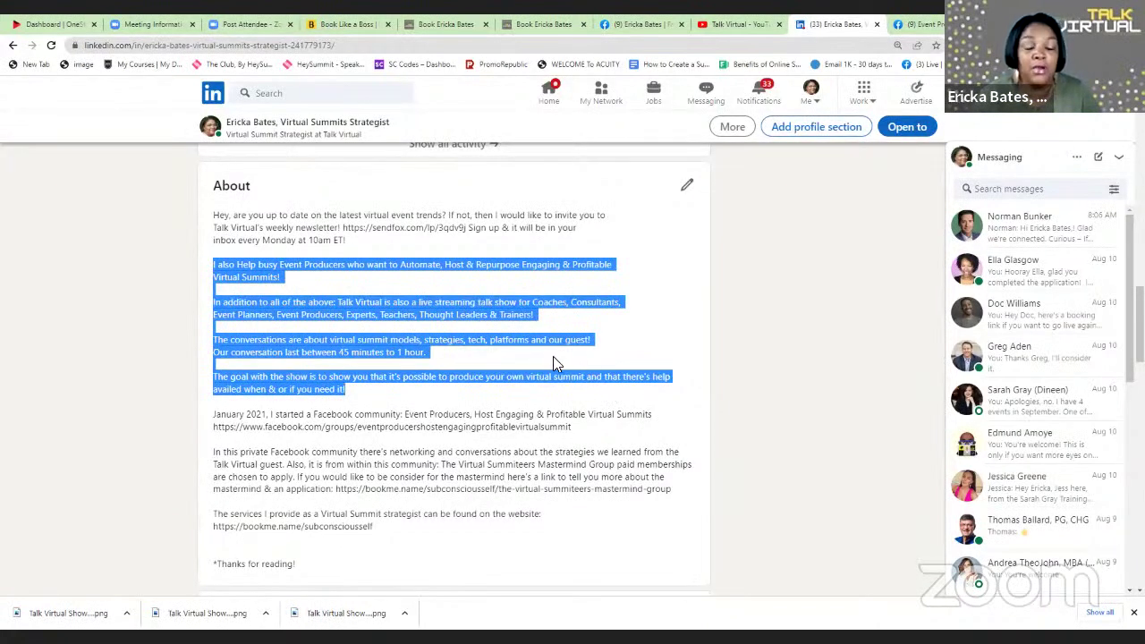
right_click(355, 345)
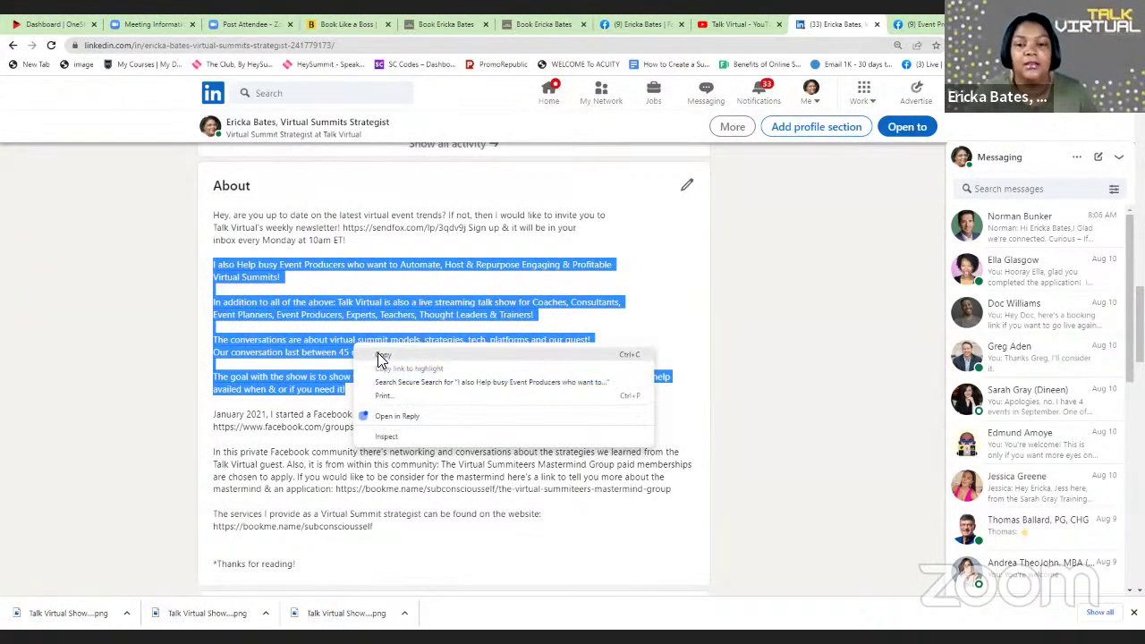
left_click(667, 246)
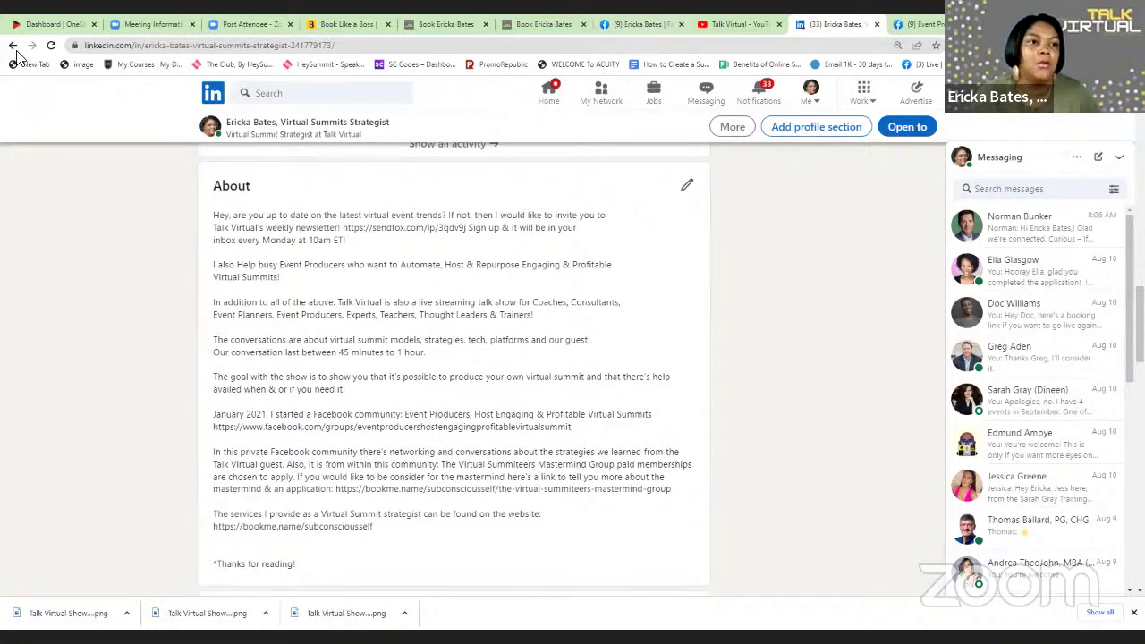
- Switch back to OneStream and open a new stream with Third-party RTMP Source as the streaming mode
left_click(45, 24)
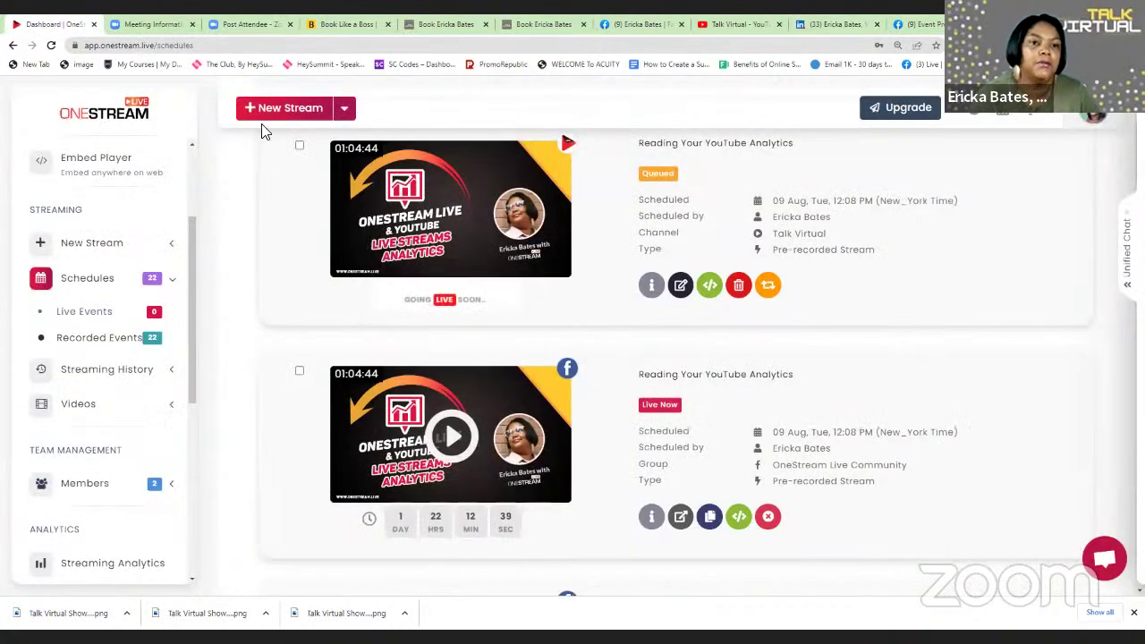
left_click(289, 111)
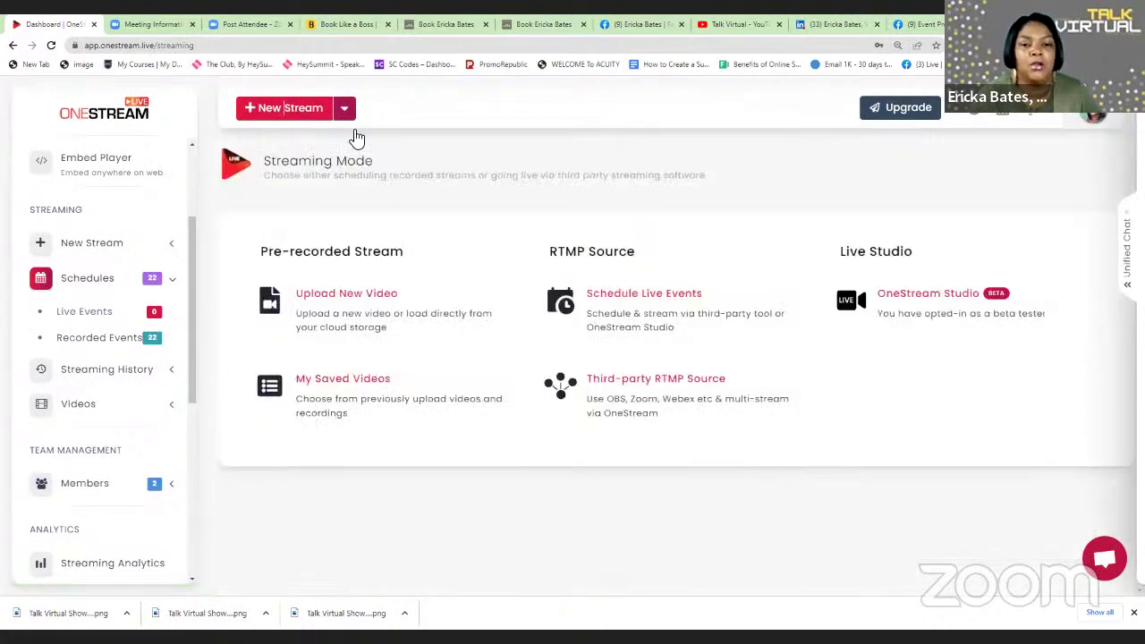
left_click(626, 399)
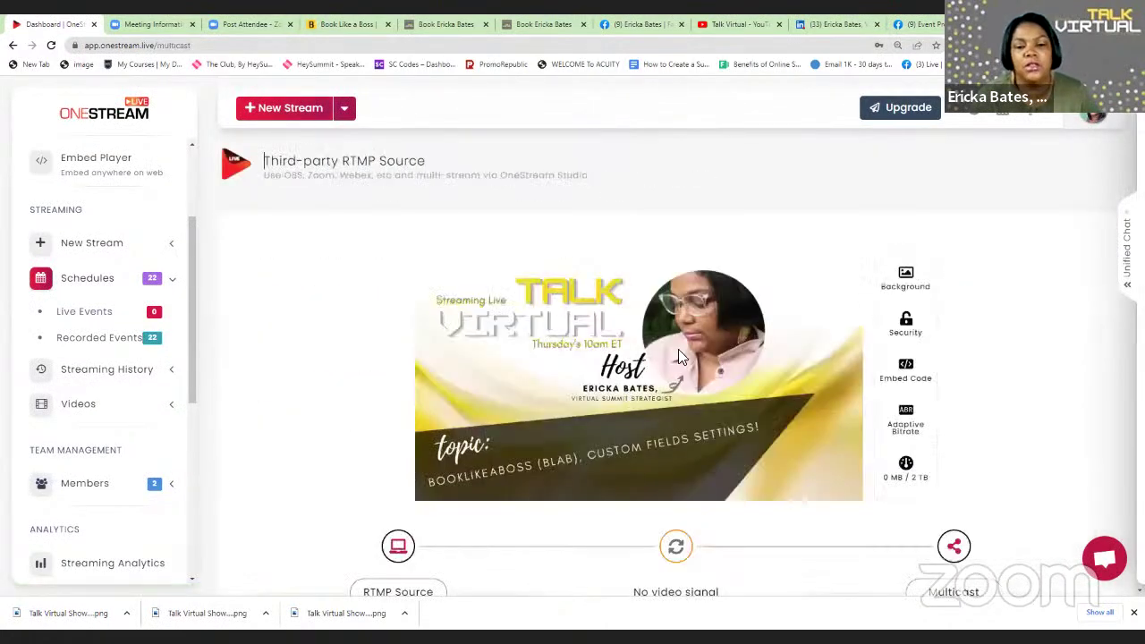
scroll(660, 377, "down", 1)
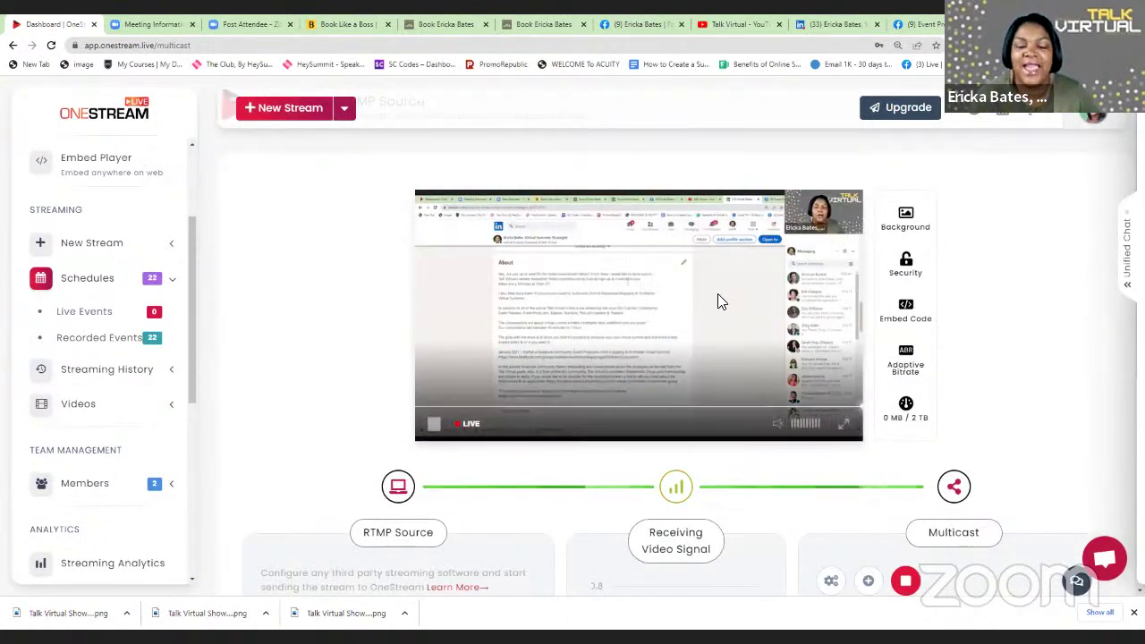
- Open the optional RTMP stream details from the Multicast section, view the title, description and privacy fields, and close them
scroll(750, 320, "down", 1)
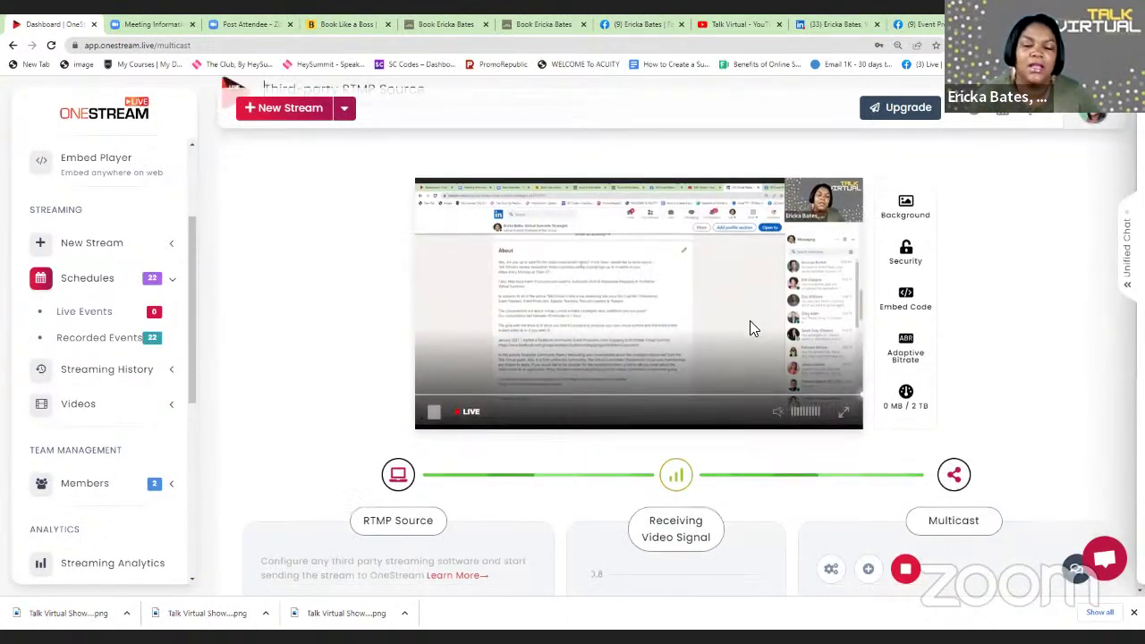
scroll(752, 326, "down", 4)
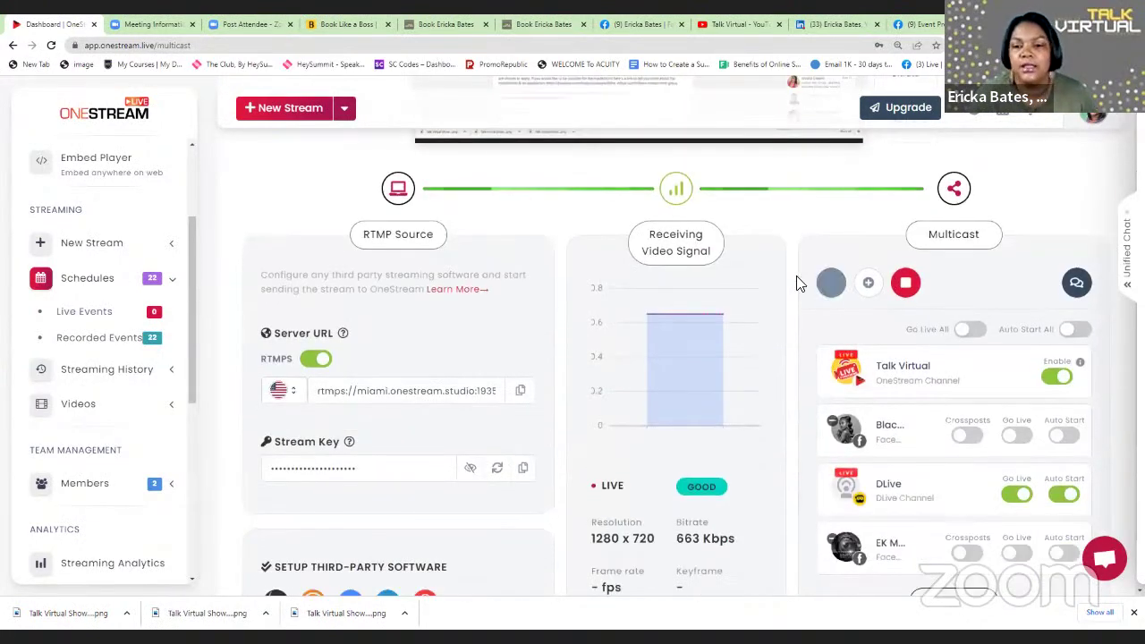
left_click(829, 284)
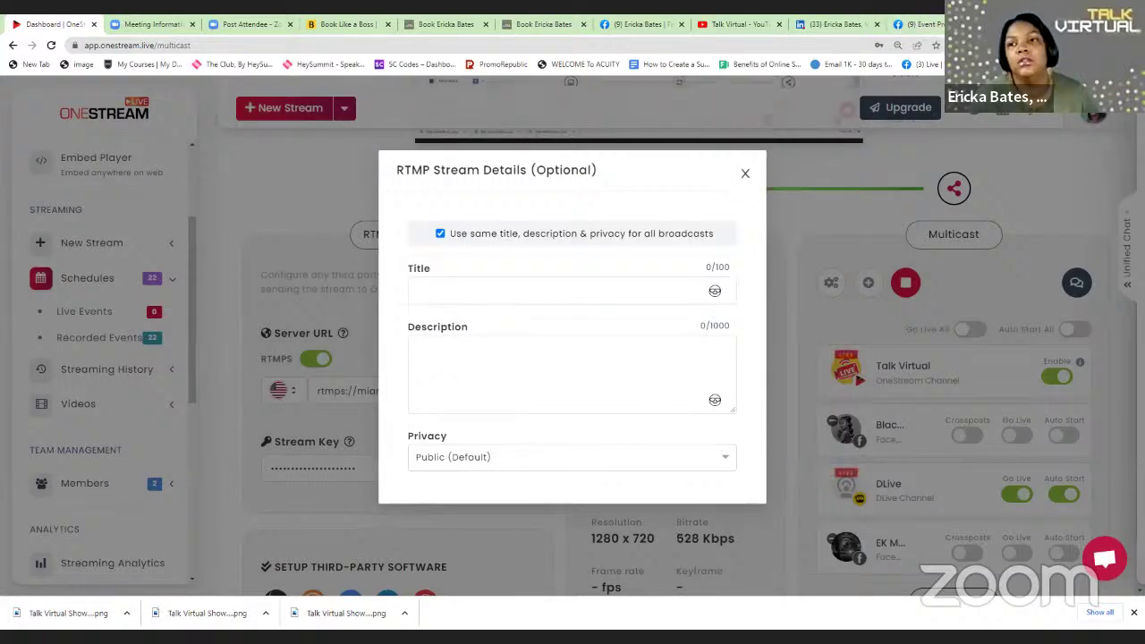
left_click(746, 174)
- Open canva.com in a new browser tab
key("ctrl+t")
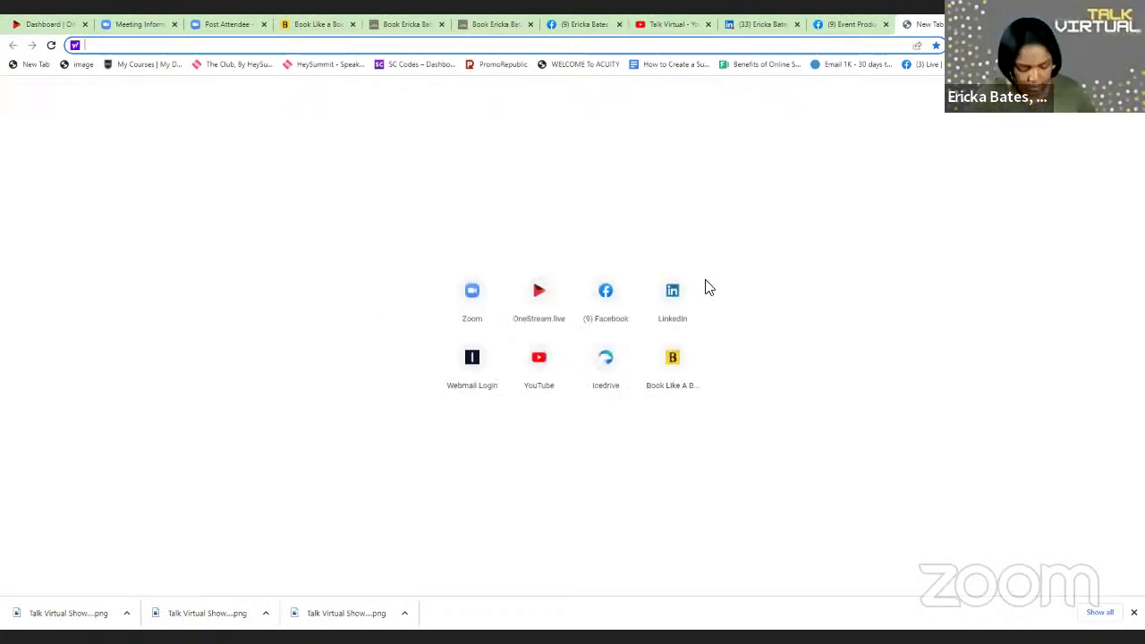
type("can")
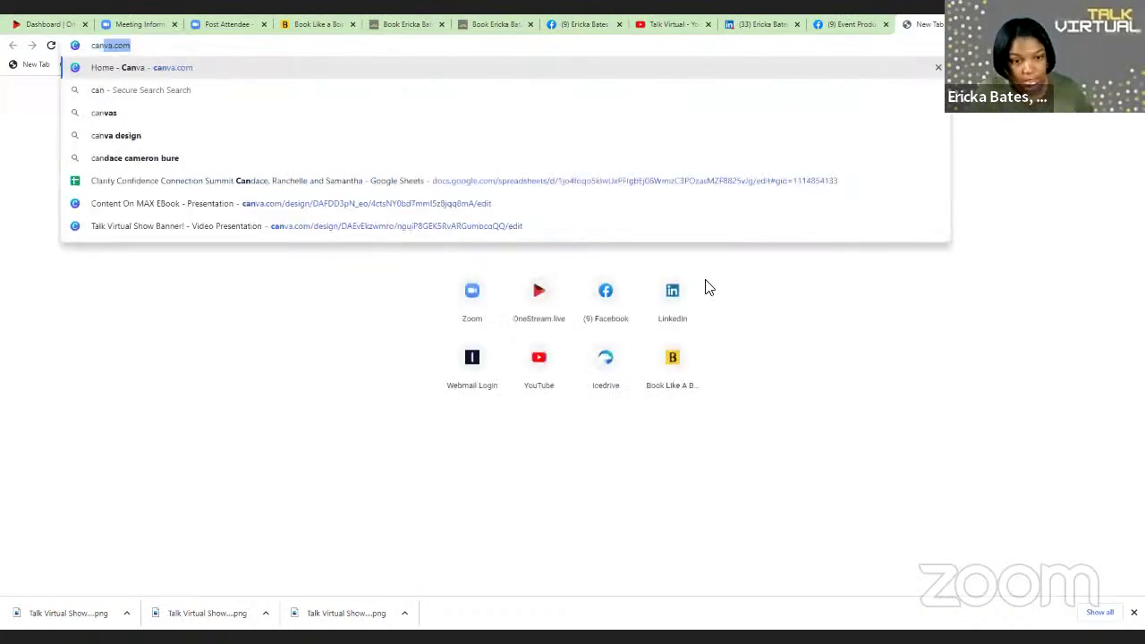
key("Return")
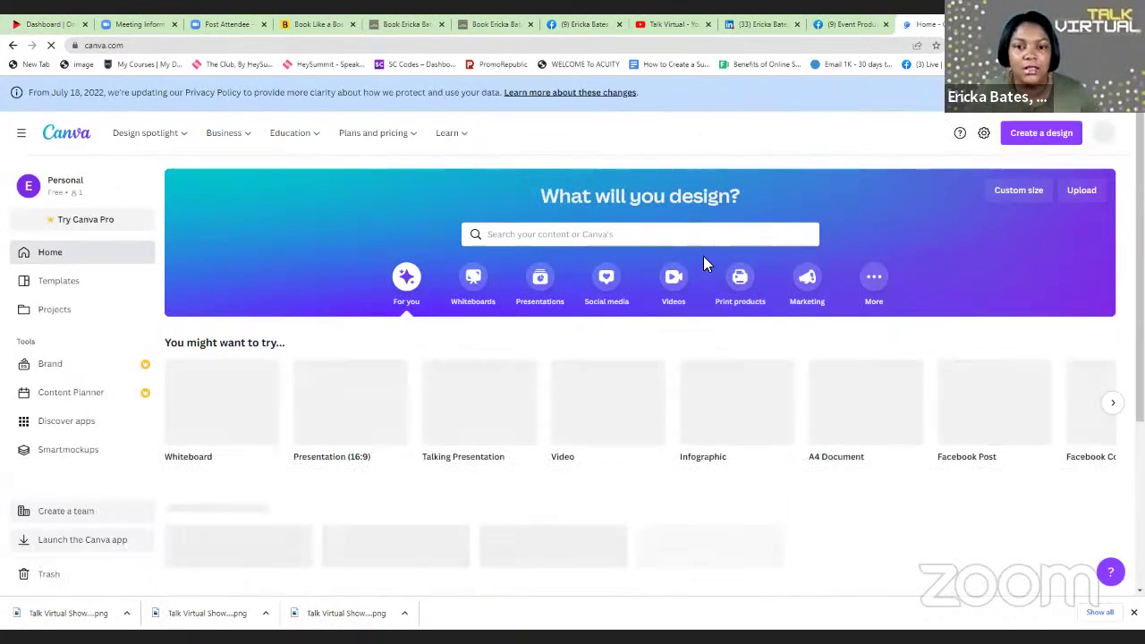
- Open the "Talk Virtual Show Banner!" design from the recent designs and go to page 29
scroll(684, 333, "down", 2)
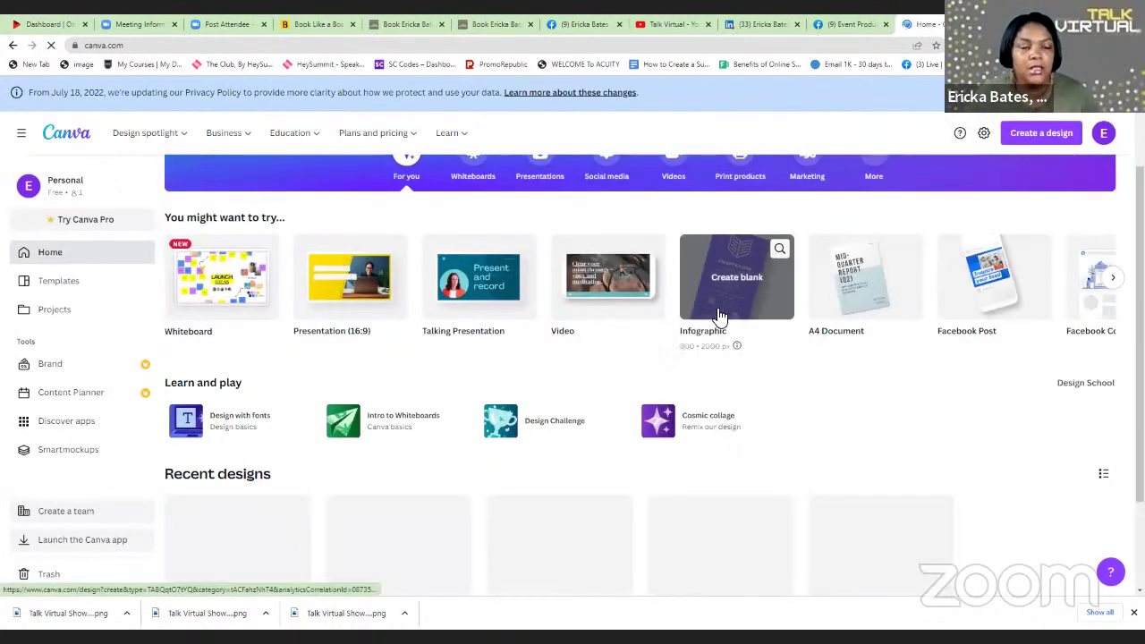
scroll(720, 316, "down", 1)
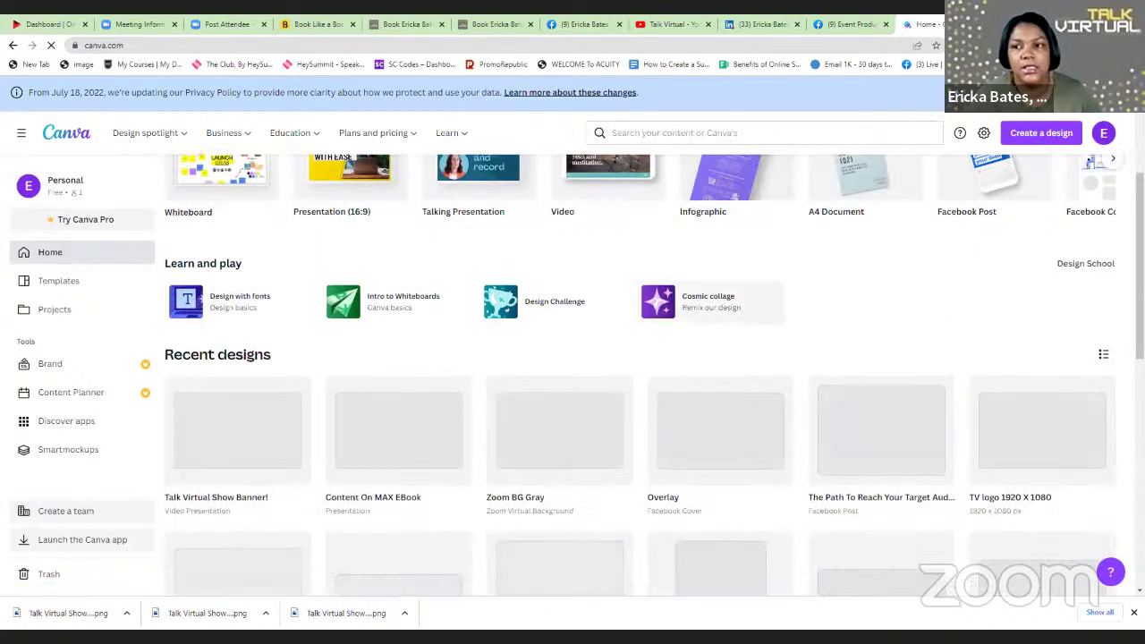
scroll(940, 325, "up", 2)
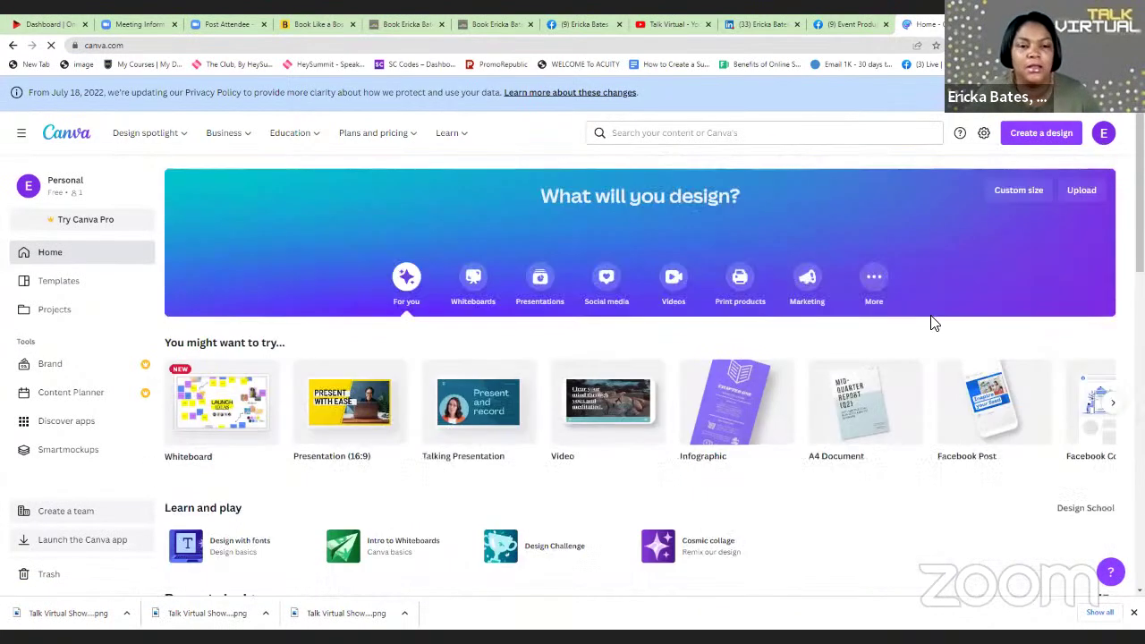
scroll(939, 305, "down", 3)
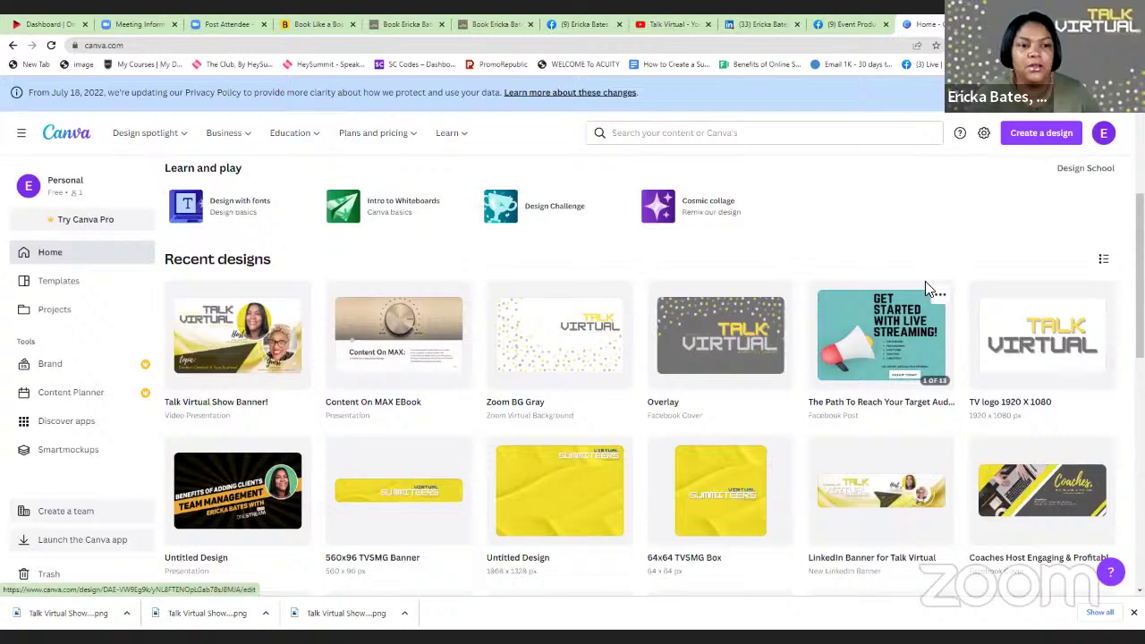
scroll(925, 281, "up", 1)
left_click(258, 379)
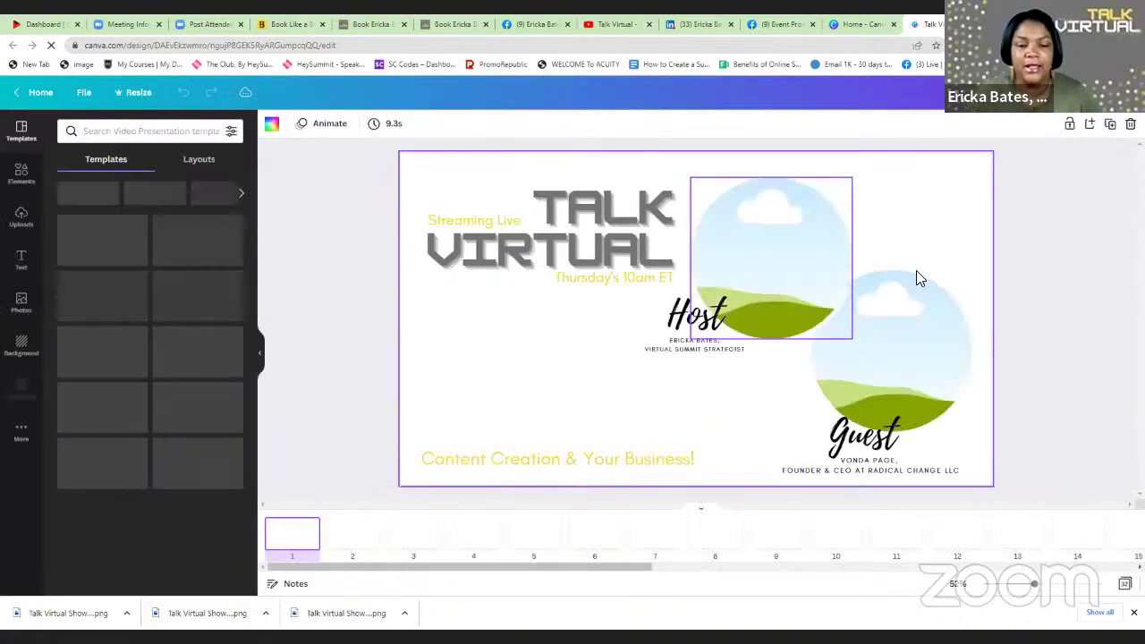
left_click_drag(605, 568, 1089, 565)
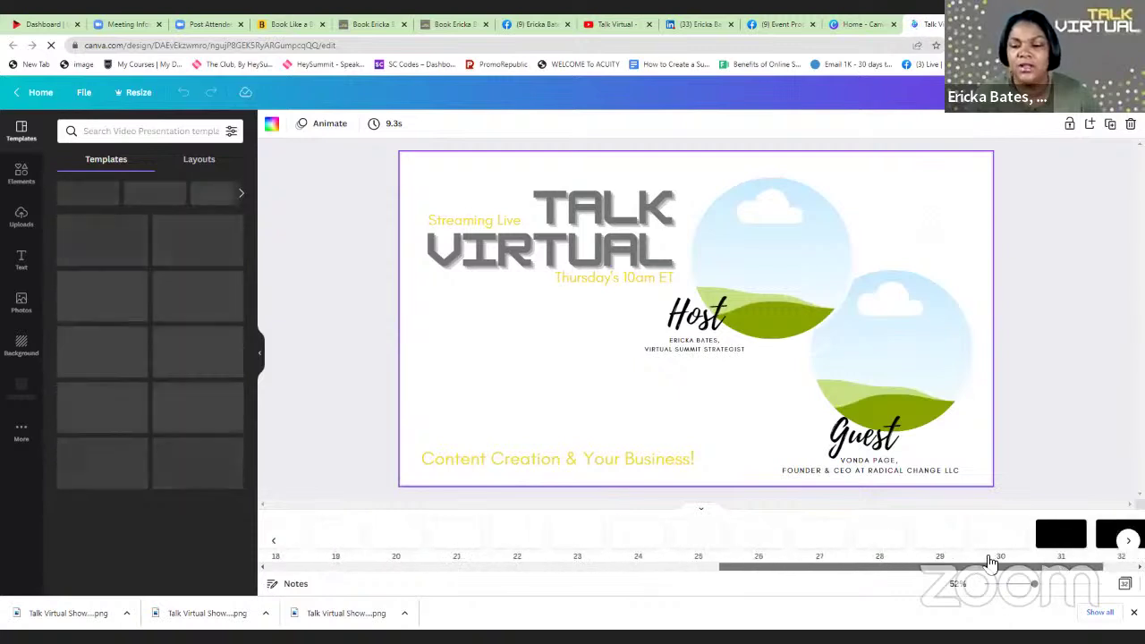
left_click(940, 541)
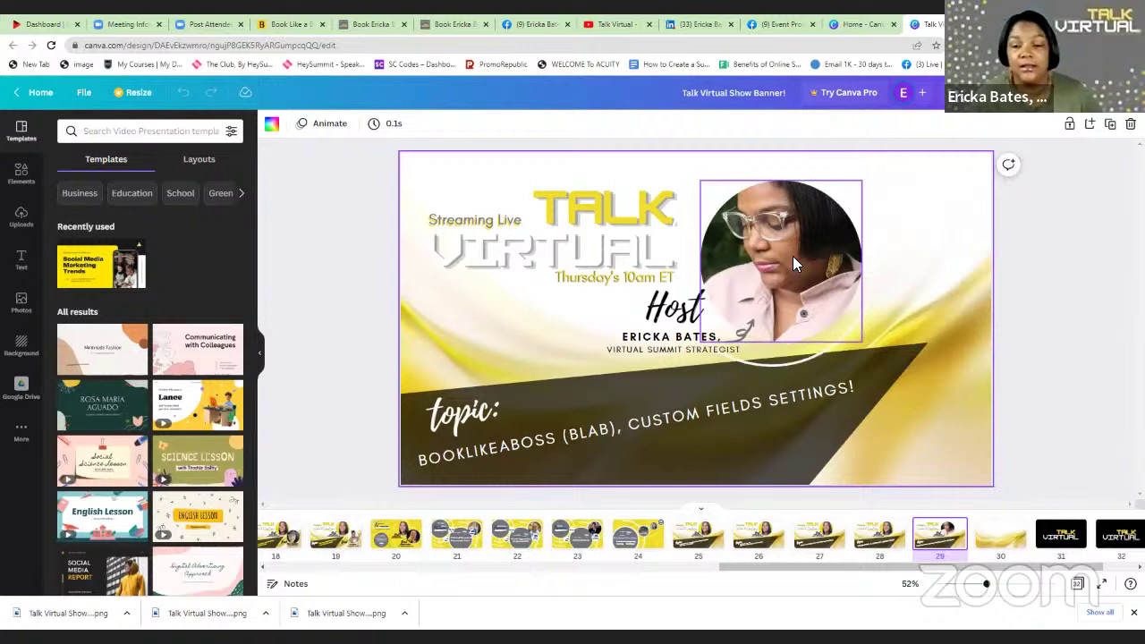
- Show the design's uploads and open the file chooser for uploading an image, and cancel it
left_click(27, 226)
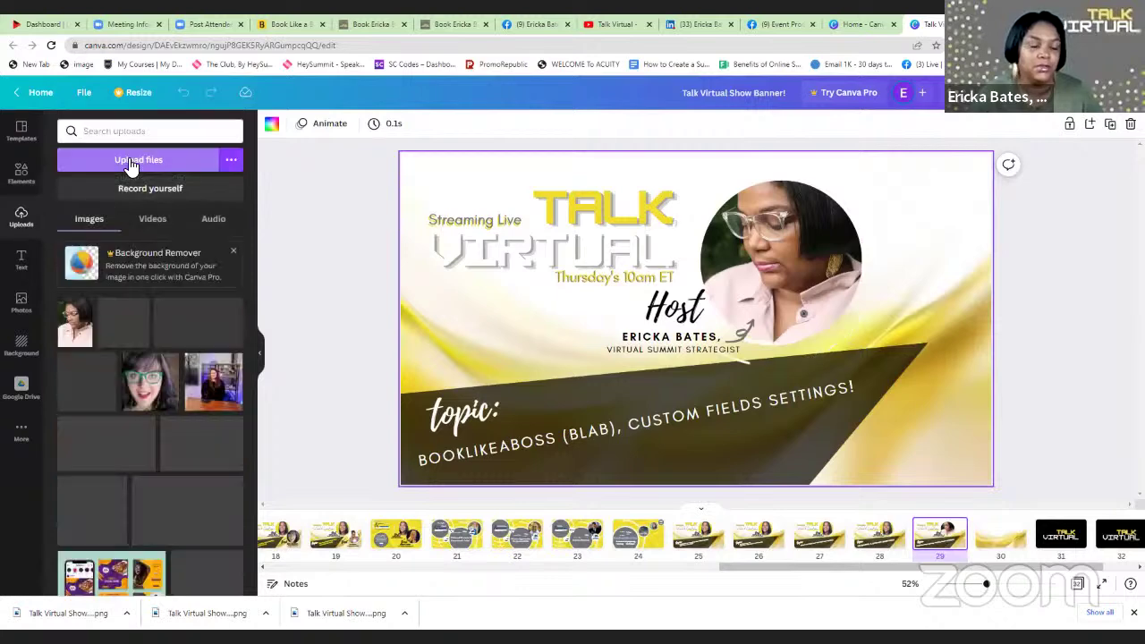
left_click(127, 159)
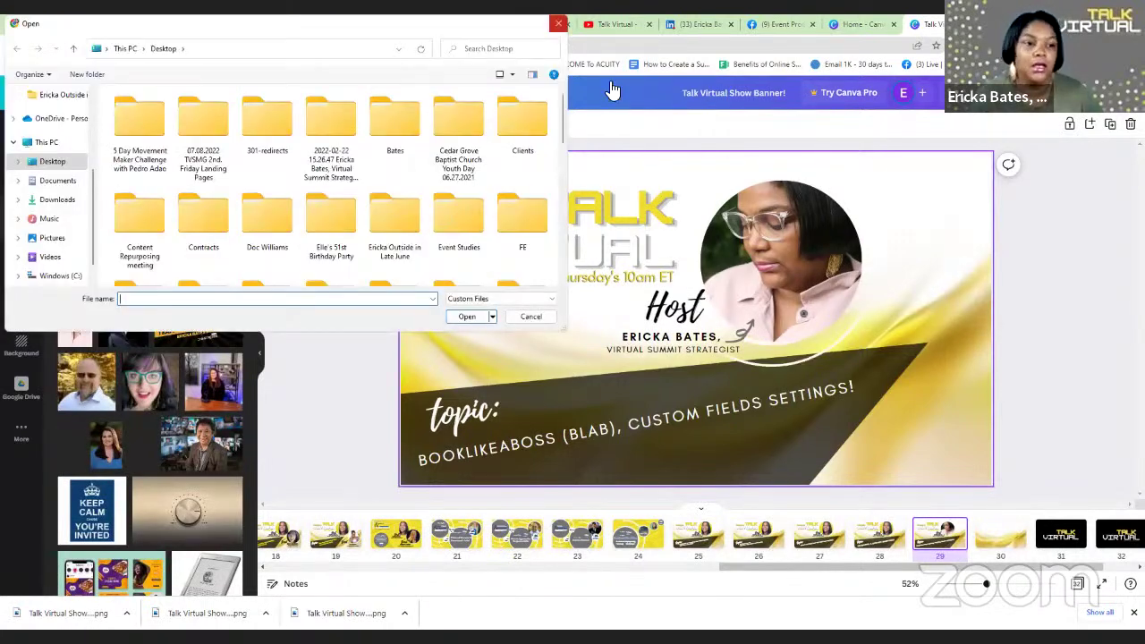
key("Escape")
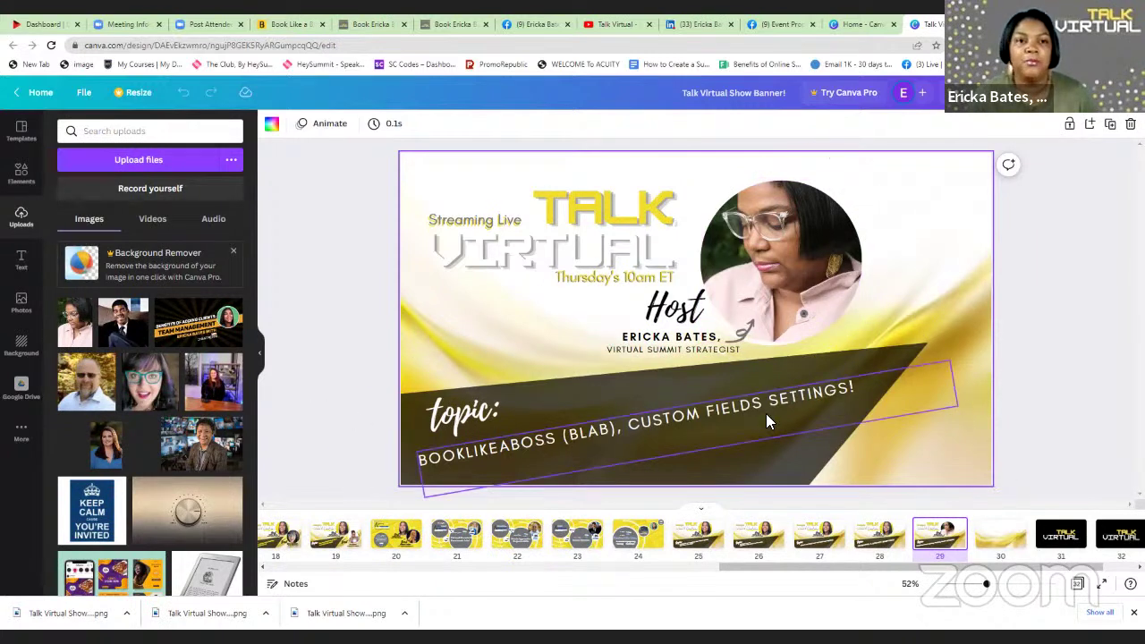
- Switch to LinkedIn to view the photo and name heading the profile, and return to the Canva banner
left_click(682, 24)
scroll(594, 345, "up", 5)
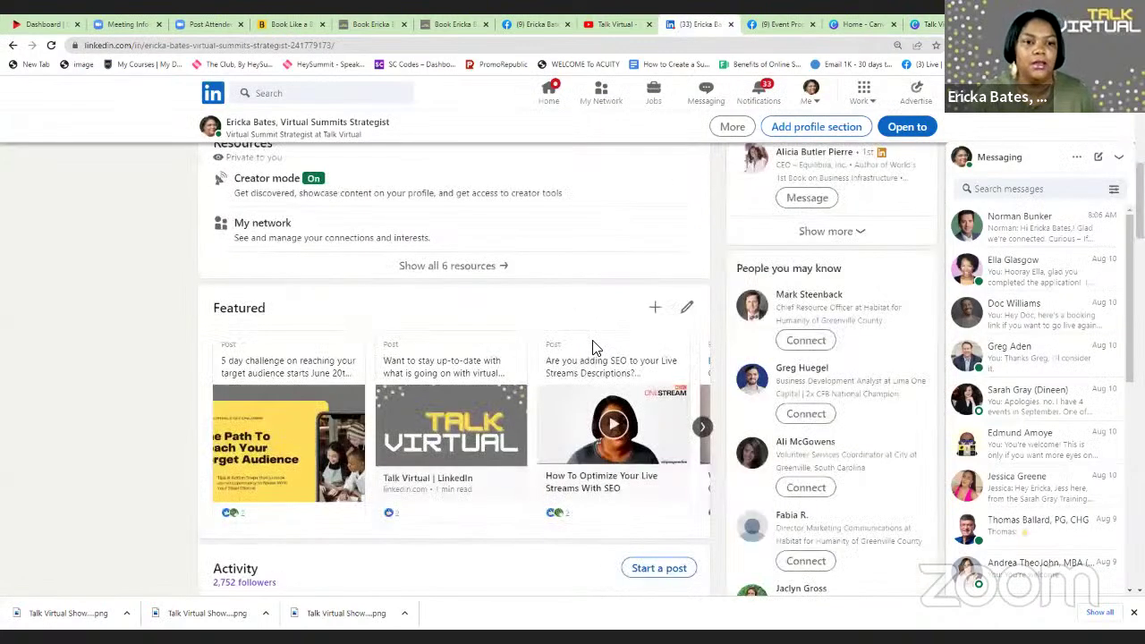
scroll(286, 289, "up", 5)
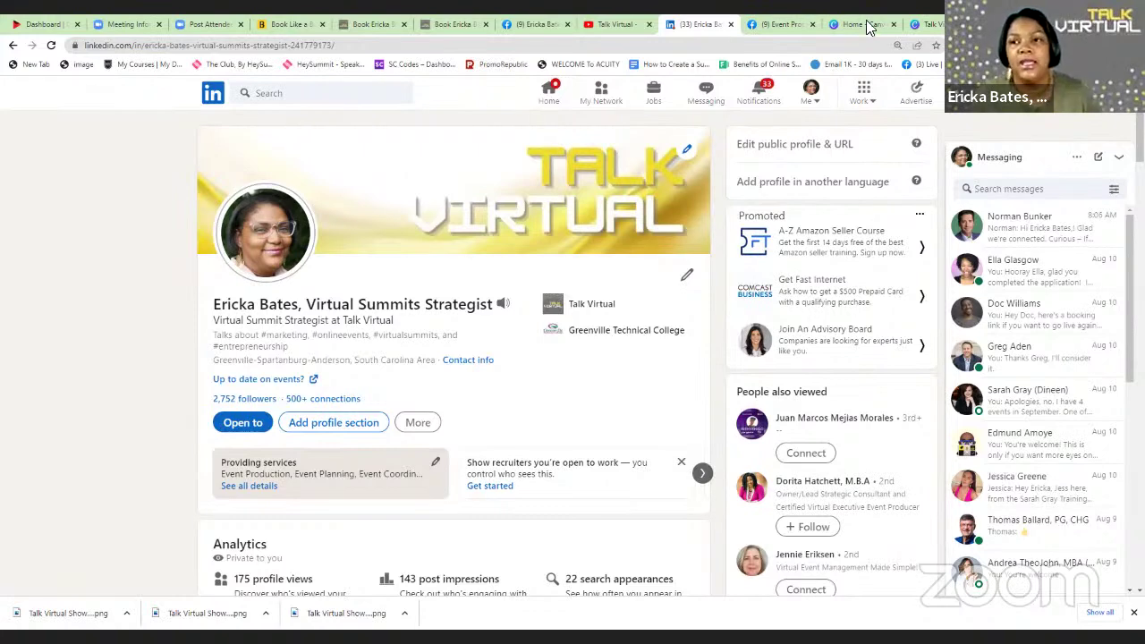
left_click(927, 24)
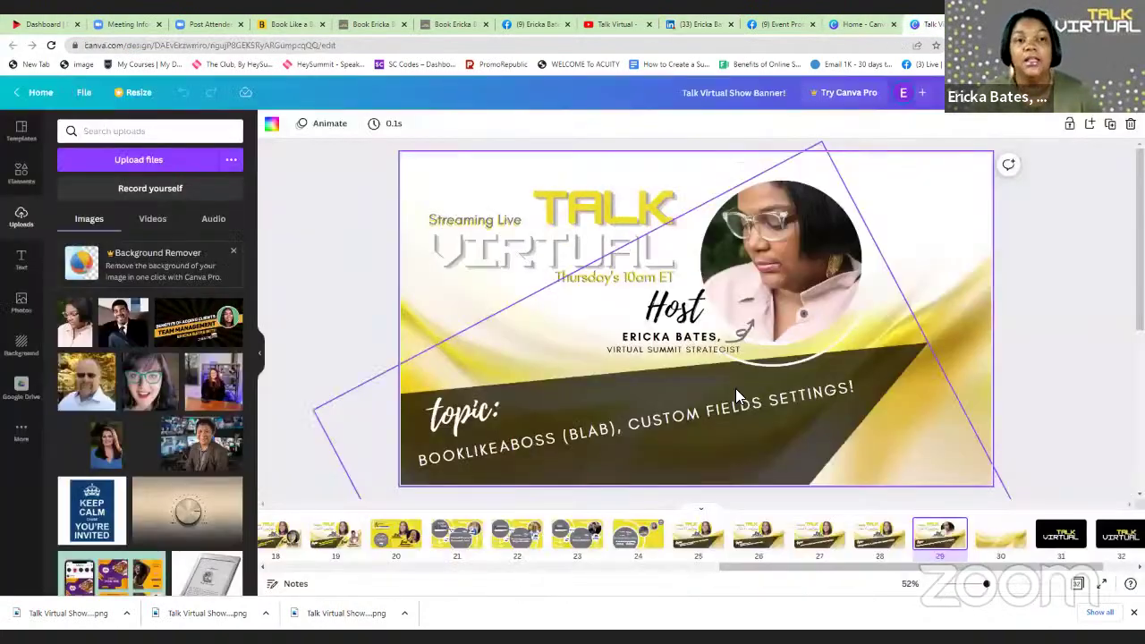
- Switch to OneStream, revisit the RTMP stream details, and open the Schedule Live Event form to view its title, description and tags fields
left_click(37, 25)
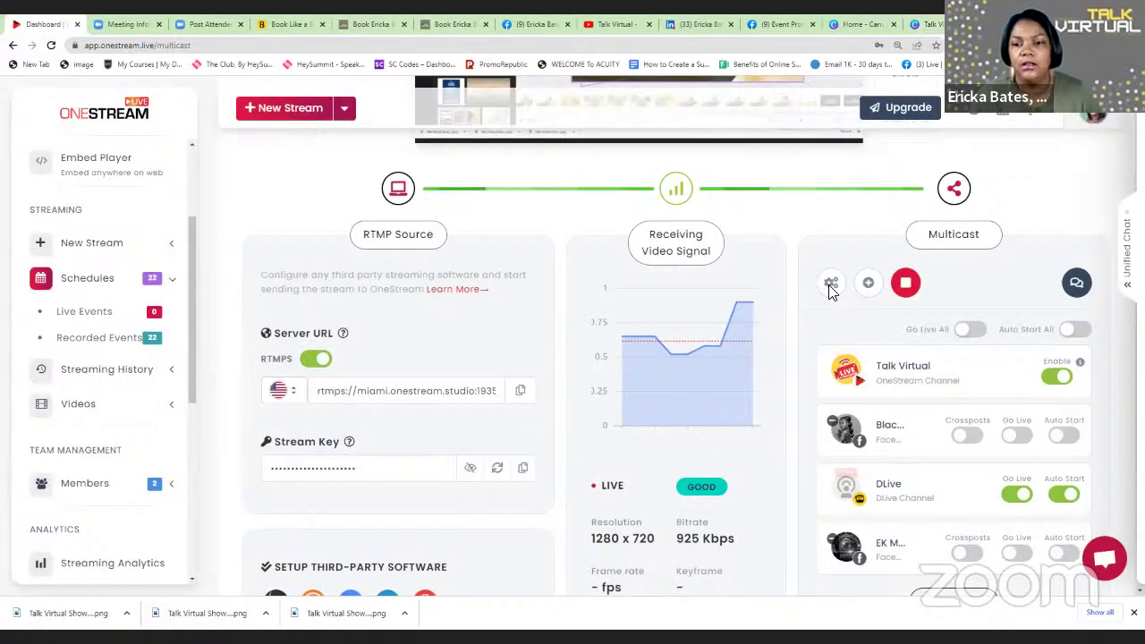
left_click(436, 318)
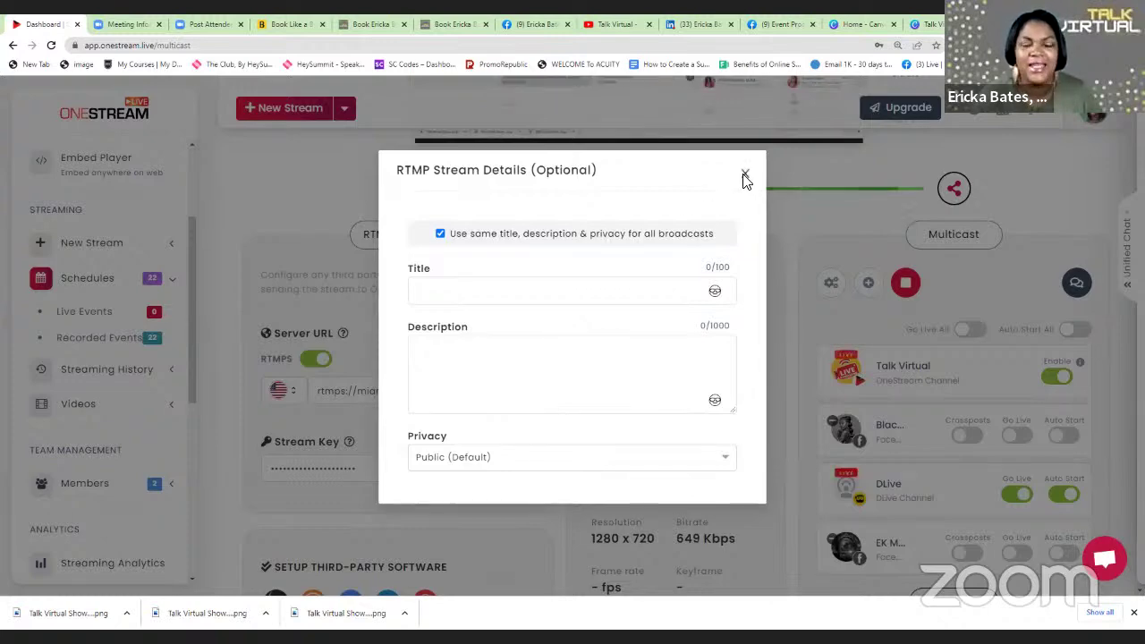
left_click(308, 119)
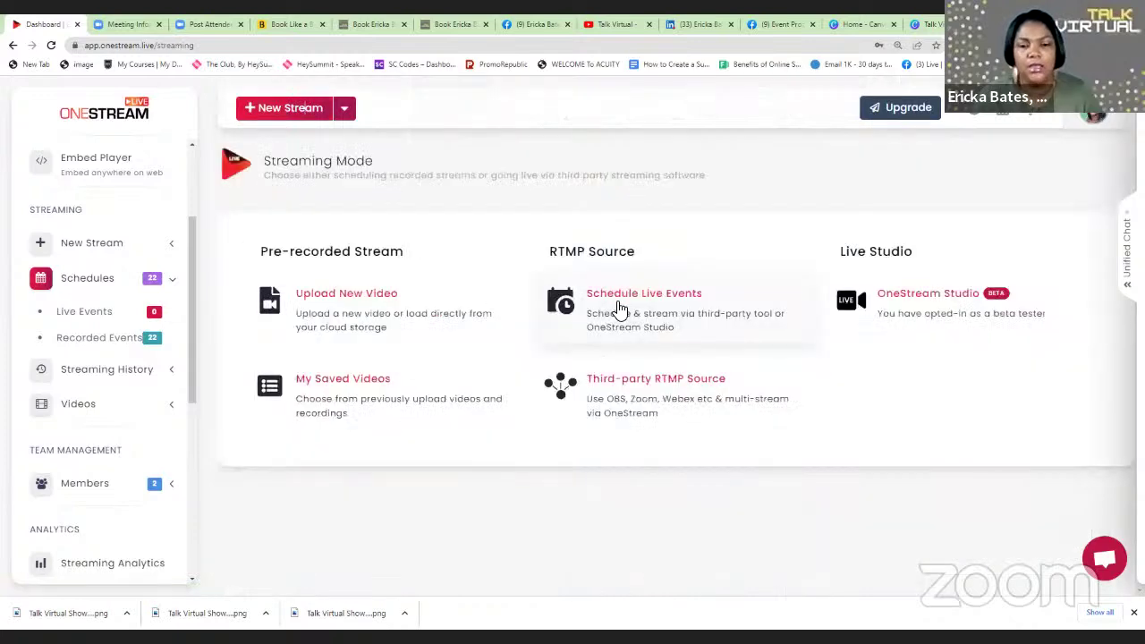
left_click(617, 304)
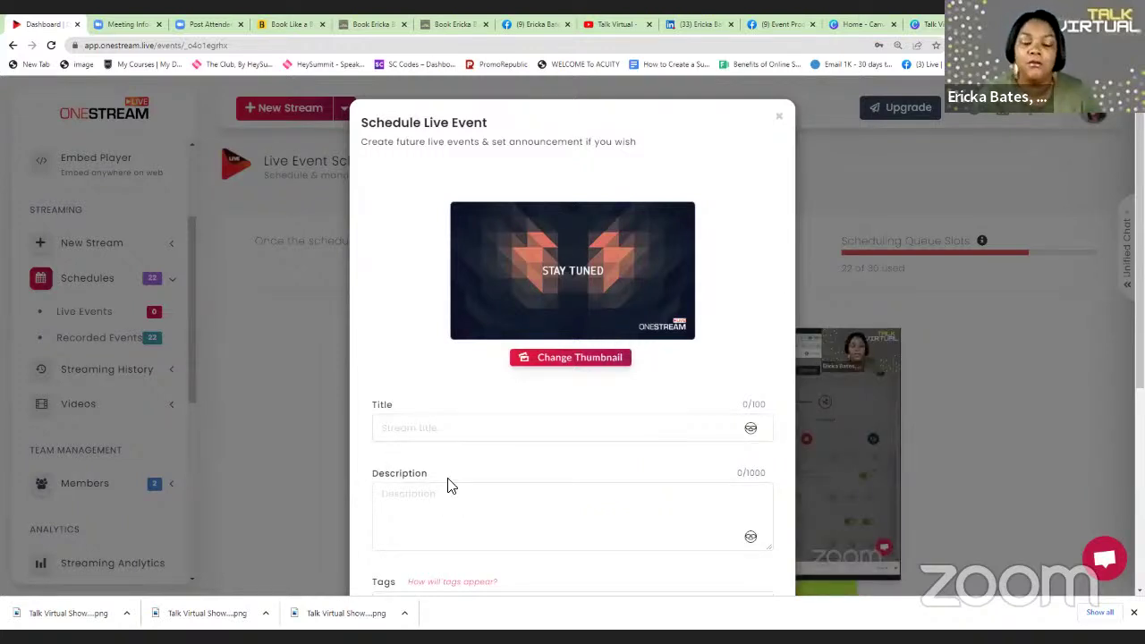
scroll(427, 449, "down", 1)
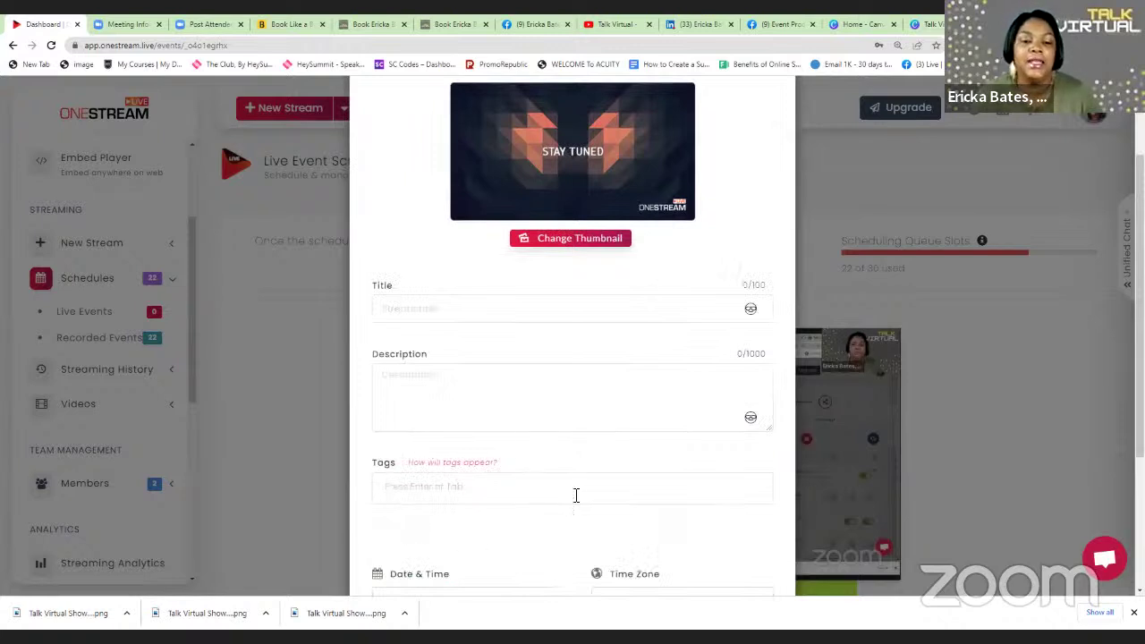
- Switch to Book Like A Boss and open the custom fields of the Talk Virtual appointment, pointing out the long form video content question
left_click(687, 27)
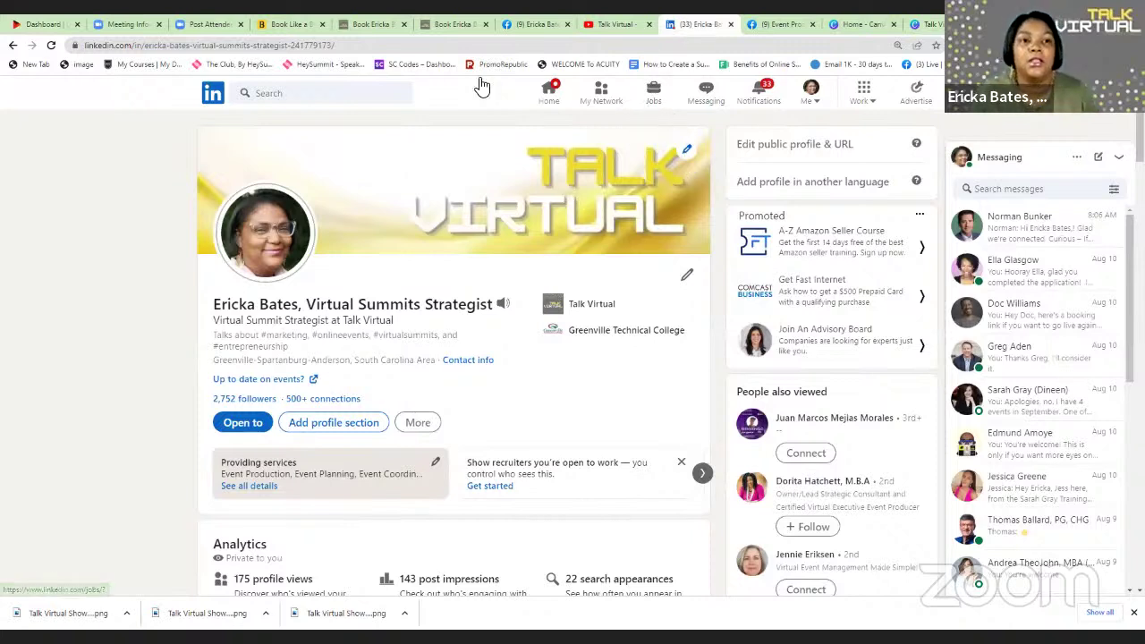
left_click(287, 24)
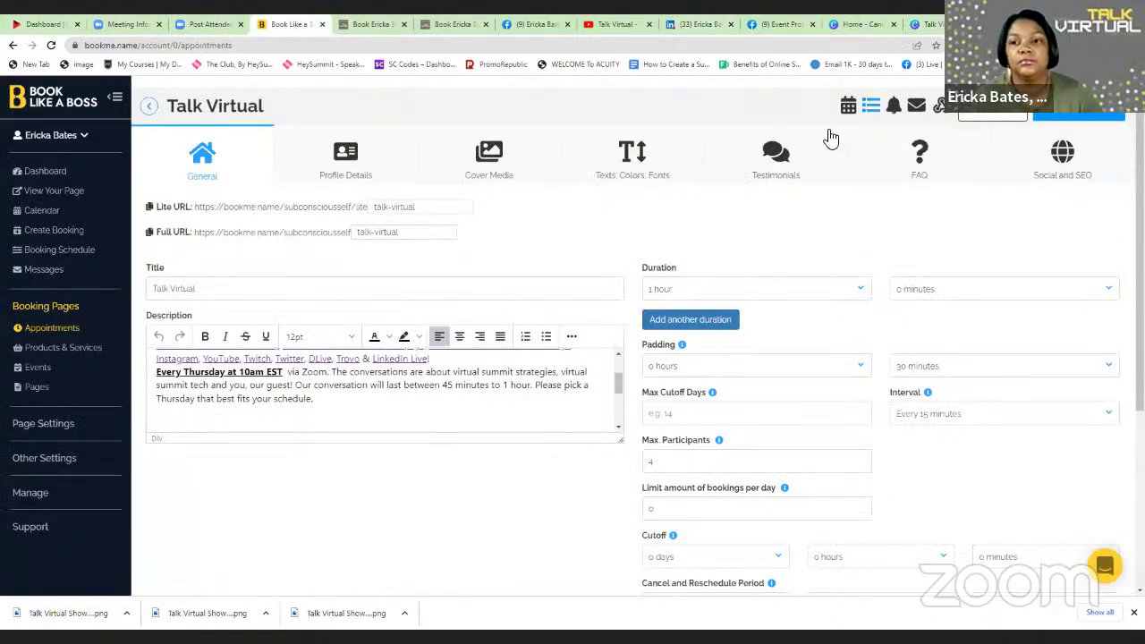
left_click(871, 108)
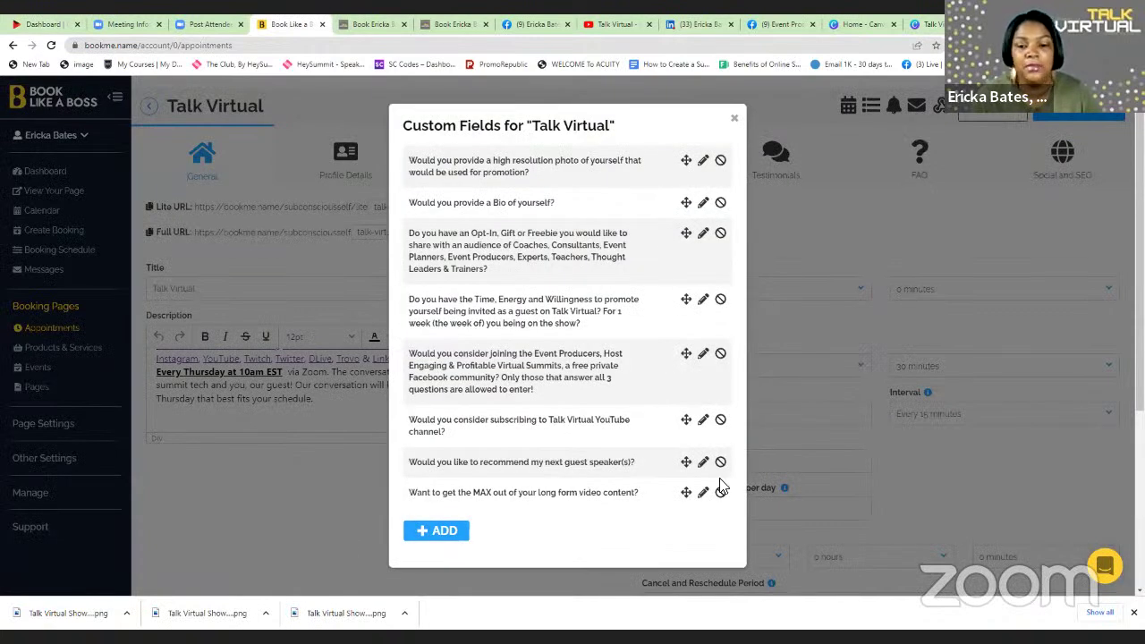
mouse_move(687, 493)
left_mouse_down()
mouse_move(673, 441)
mouse_move(677, 493)
left_mouse_up()
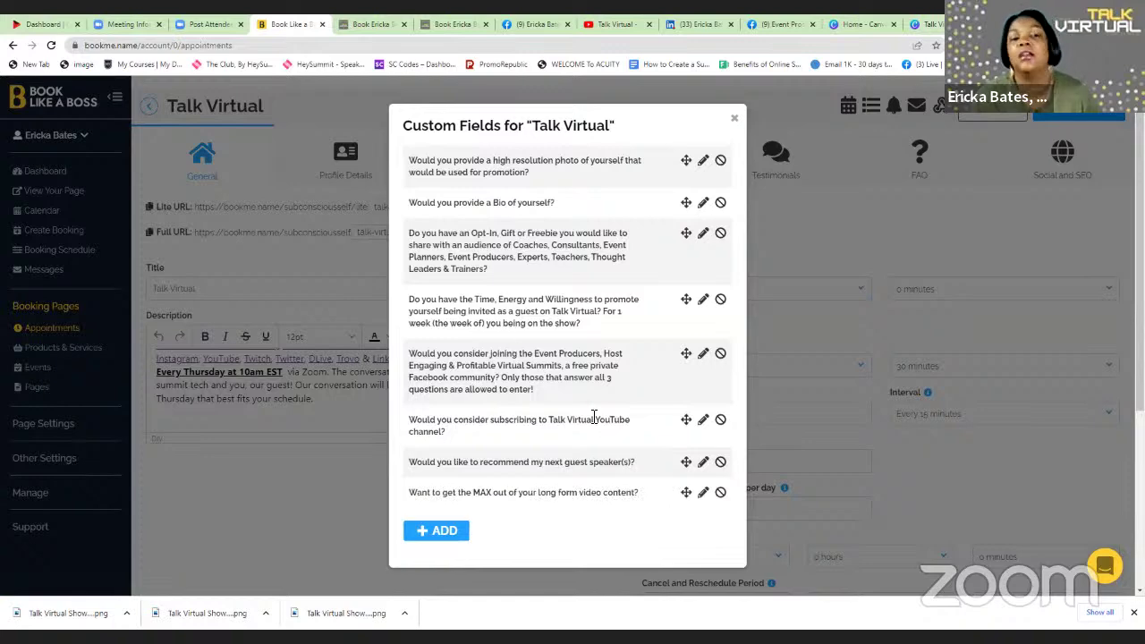
- Compare the custom fields with the questions in the public Talk Virtual booking form, and close the form
left_click(371, 24)
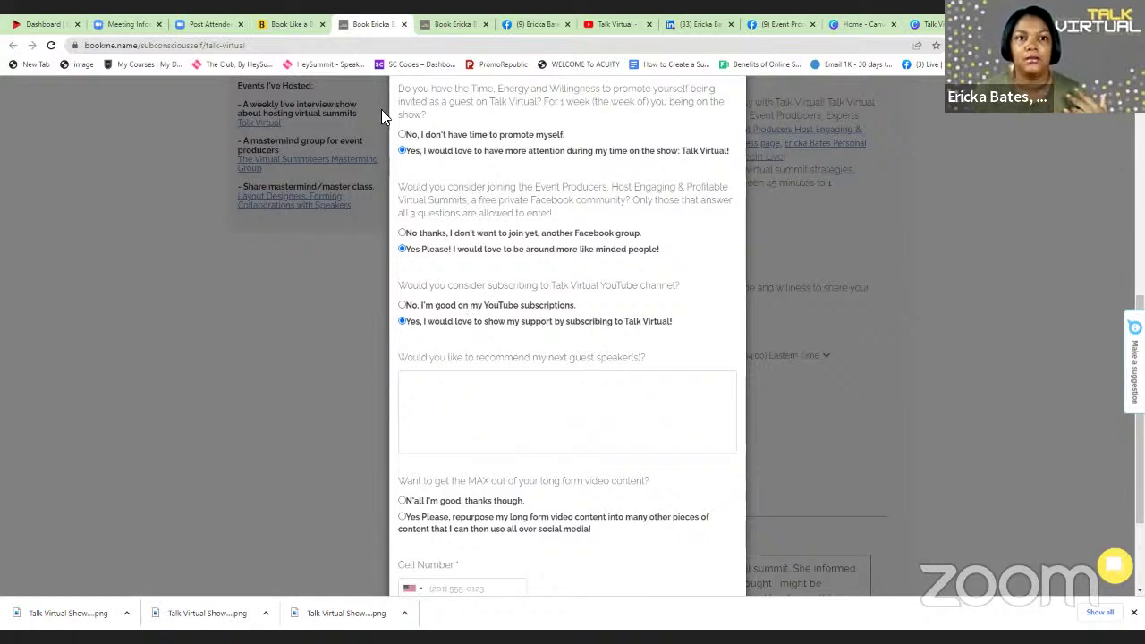
left_click(294, 24)
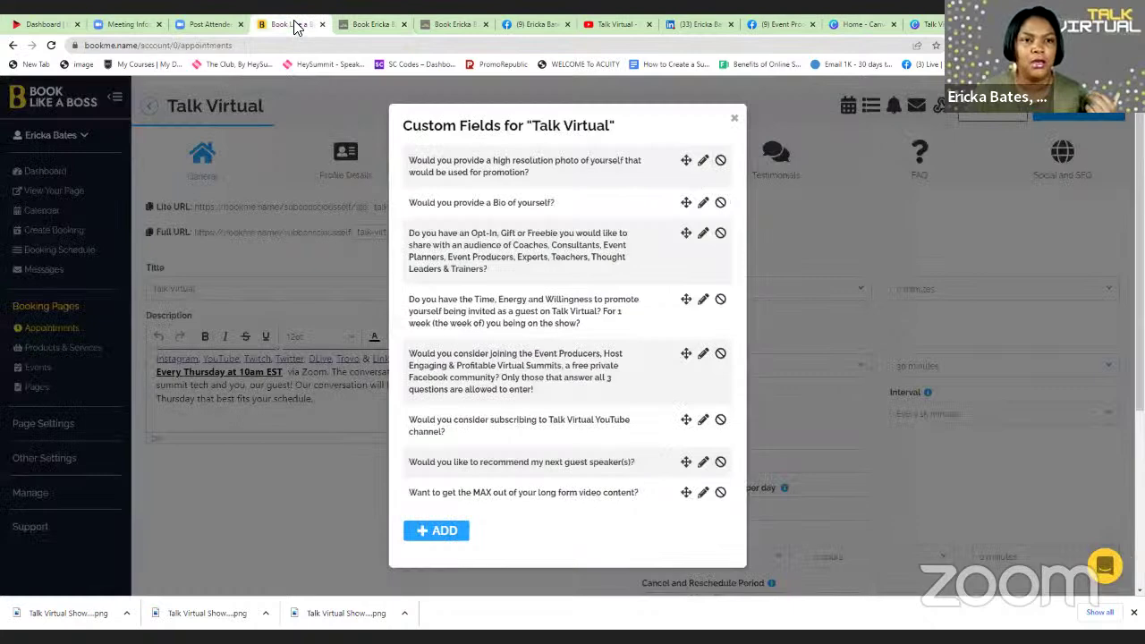
left_click(371, 24)
scroll(703, 367, "up", 2)
scroll(698, 353, "up", 4)
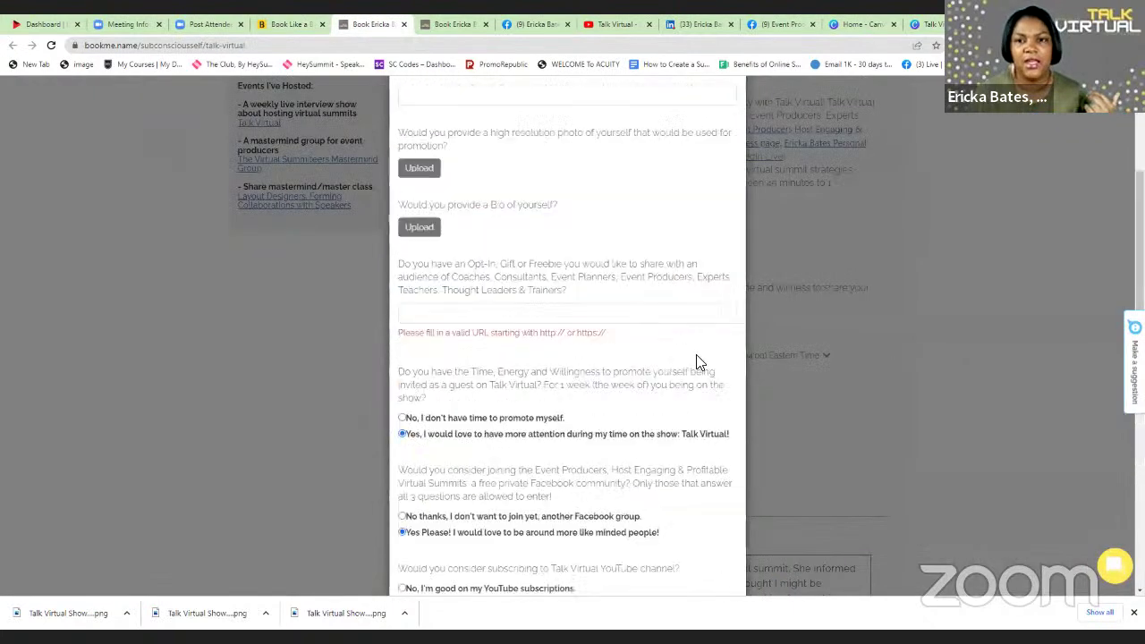
left_click(732, 115)
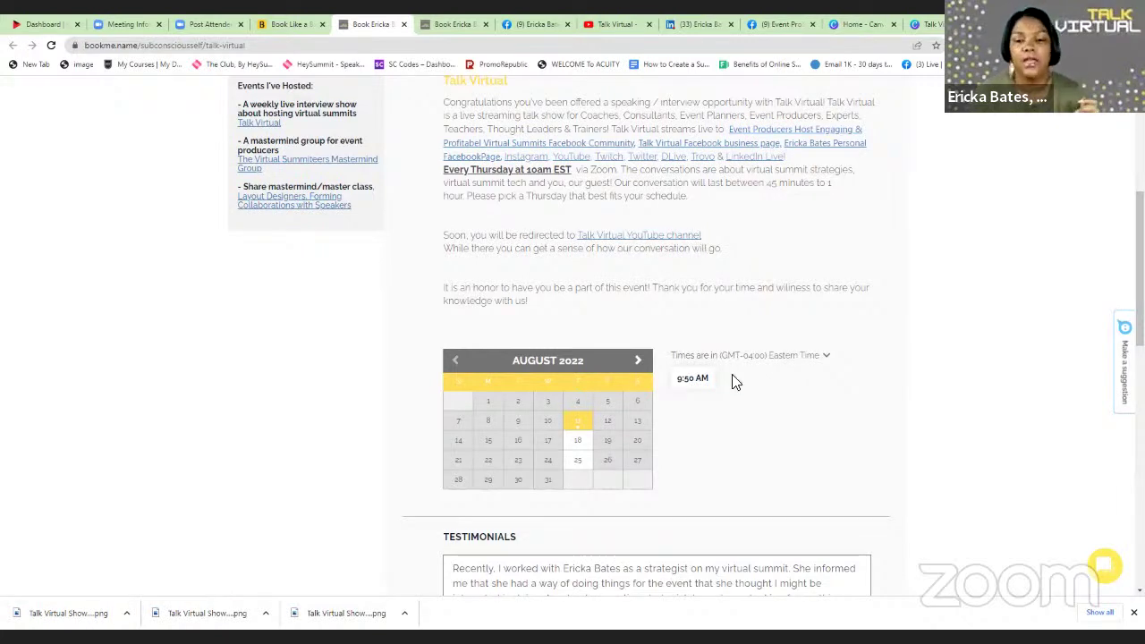
- Reopen the booking form for the 9:50 AM slot and place the cursor in the next guest speaker recommendation field
left_click(698, 379)
scroll(687, 358, "down", 5)
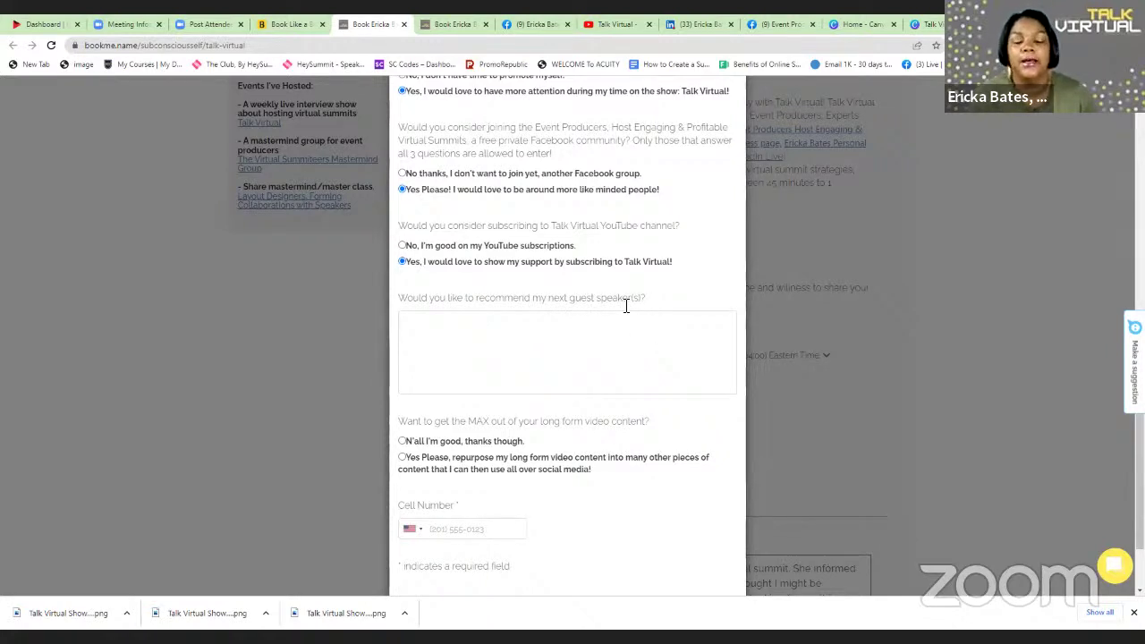
left_click(437, 329)
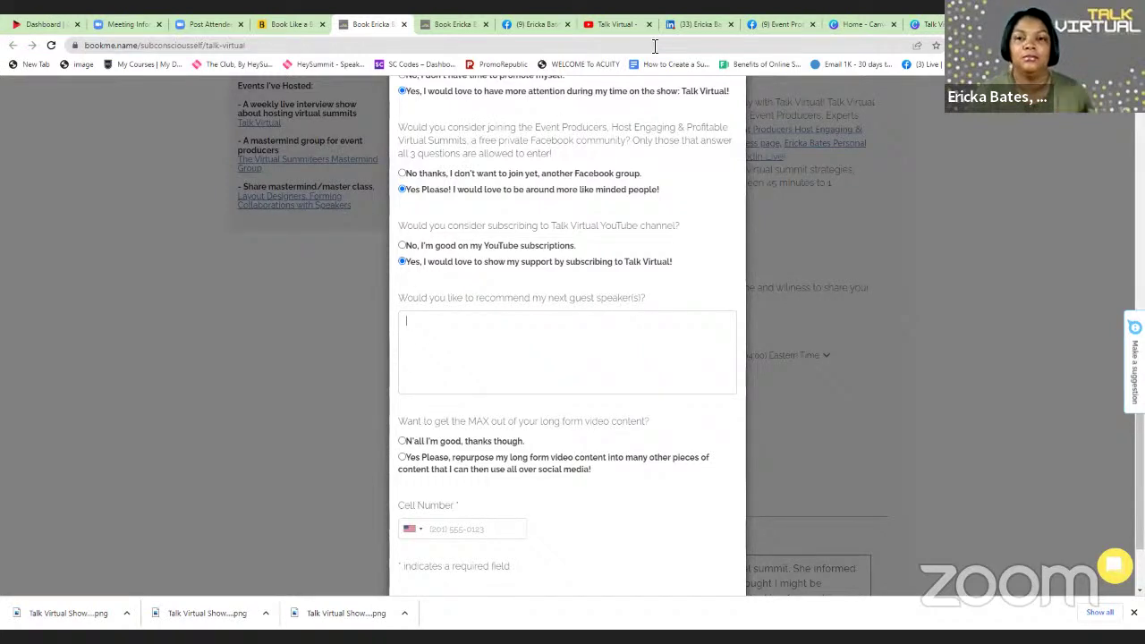
scroll(578, 315, "down", 1)
scroll(578, 315, "down", 1)
scroll(465, 297, "up", 1)
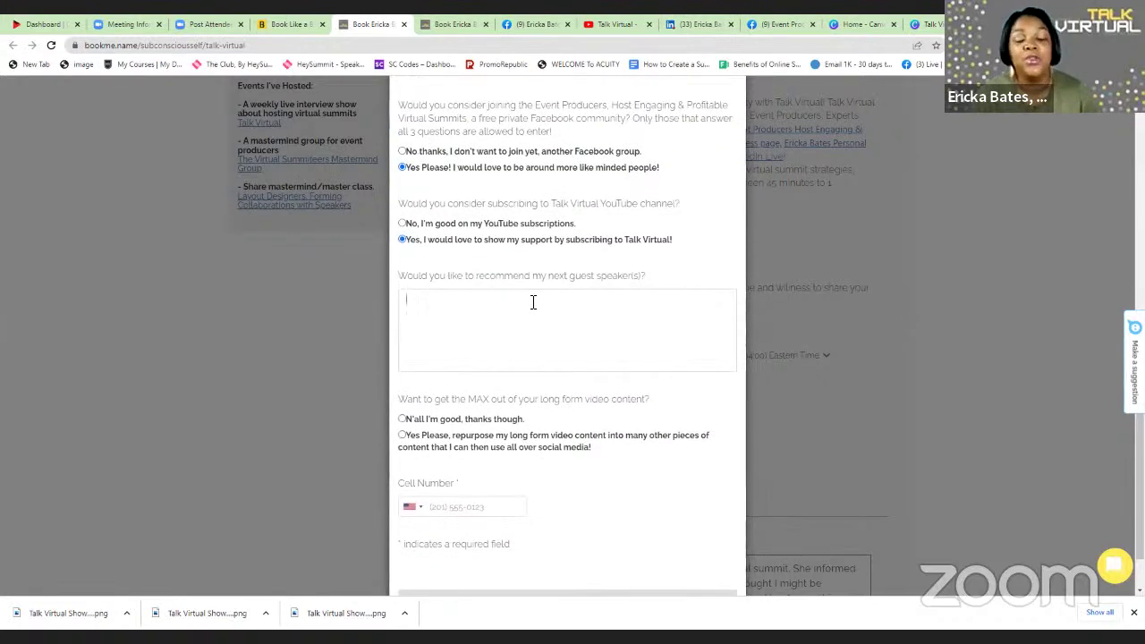
- Answer the long form video content question with the Yes Please repurposing option, and close the booking form
left_click(587, 297)
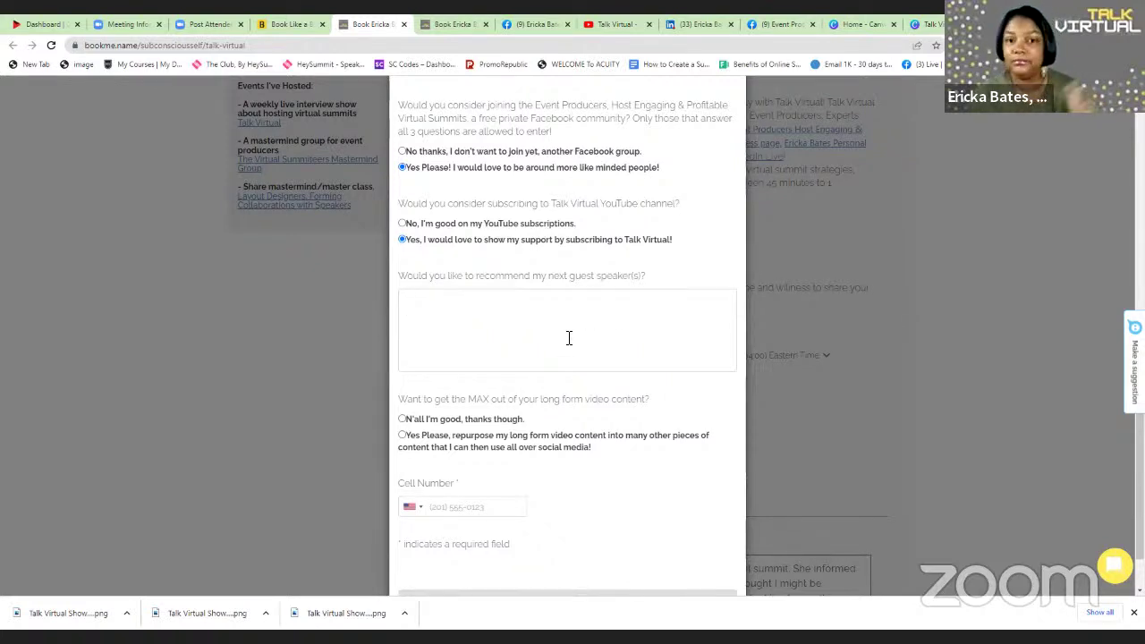
scroll(564, 337, "down", 2)
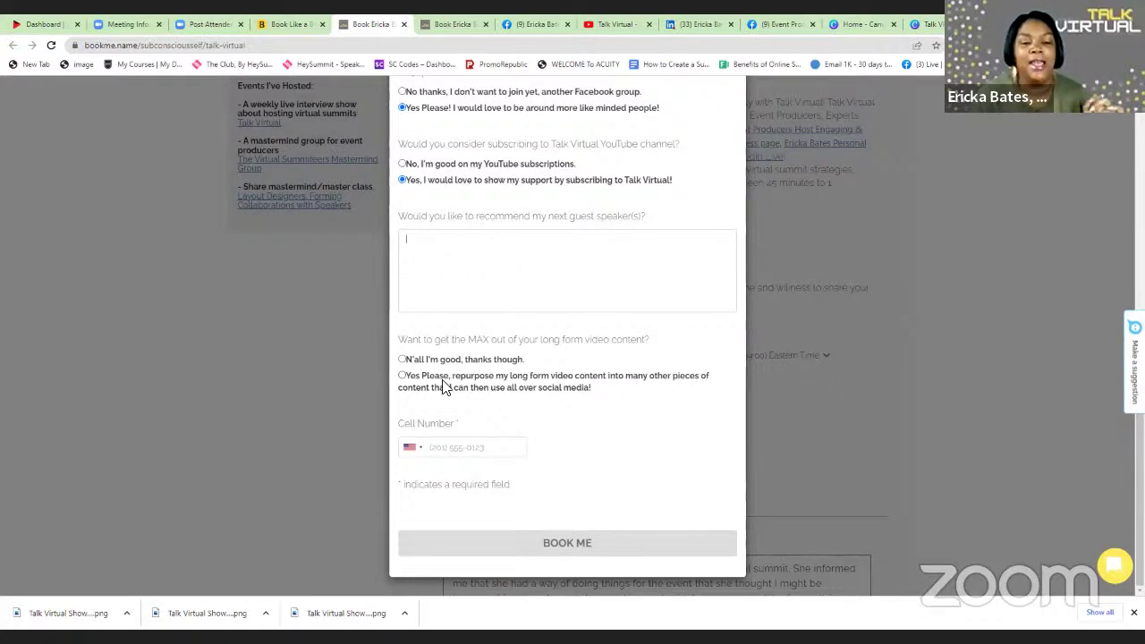
left_click(402, 377)
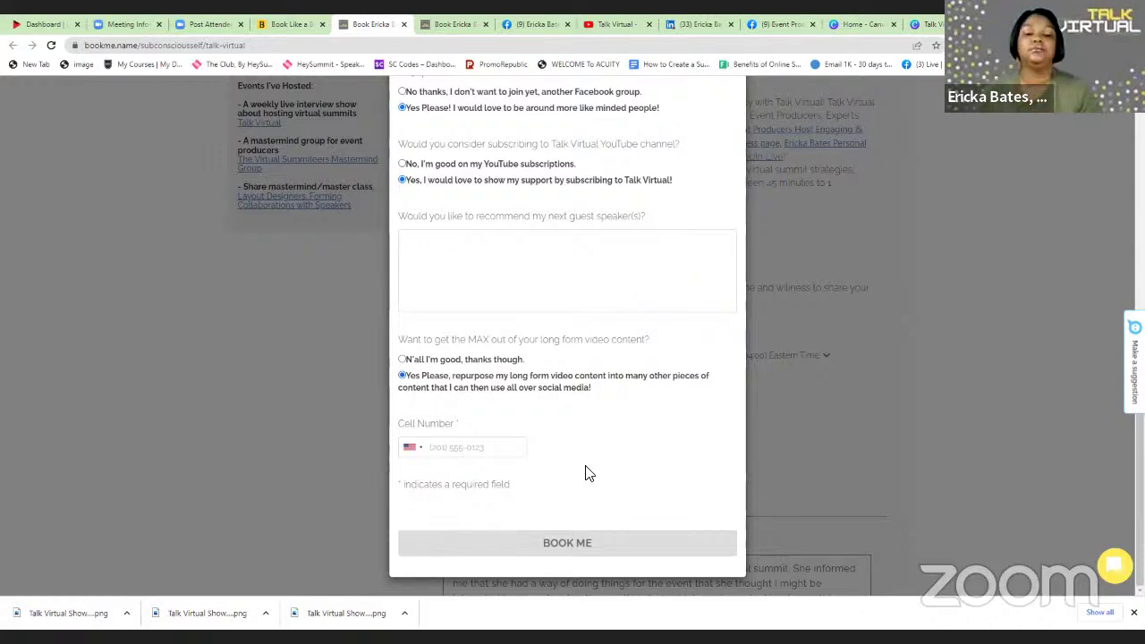
scroll(605, 499, "up", 10)
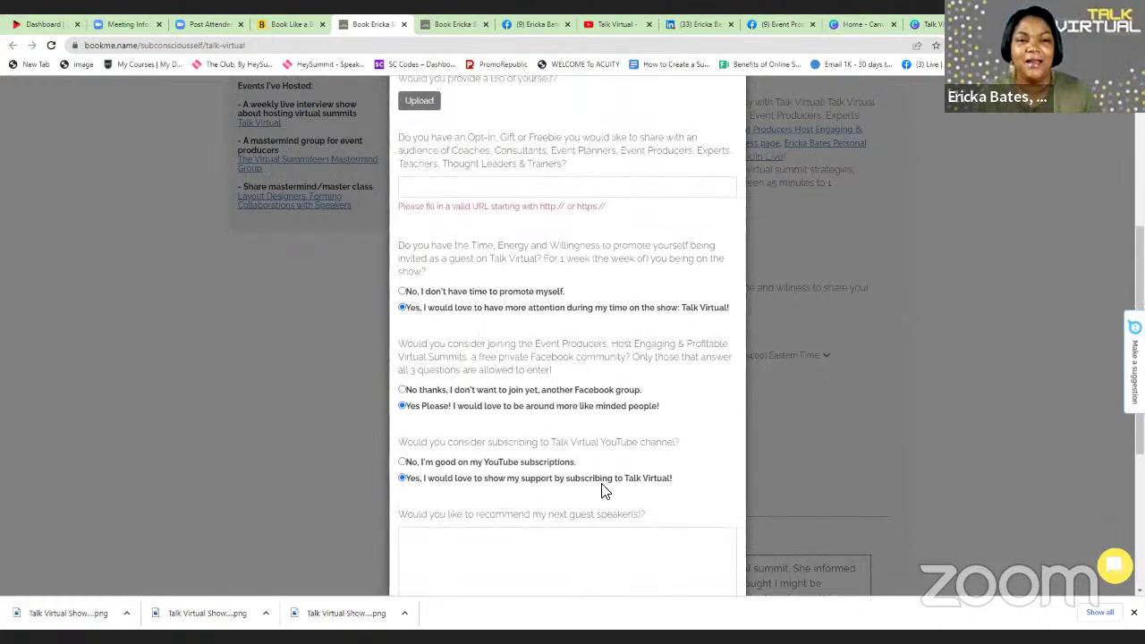
scroll(599, 477, "up", 2)
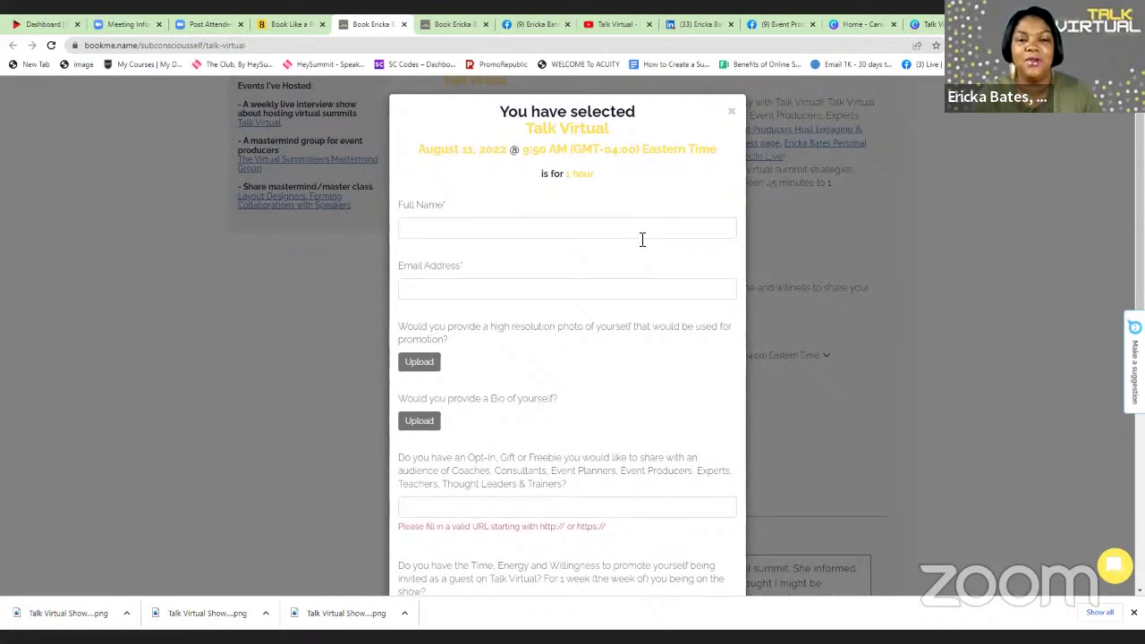
left_click(732, 115)
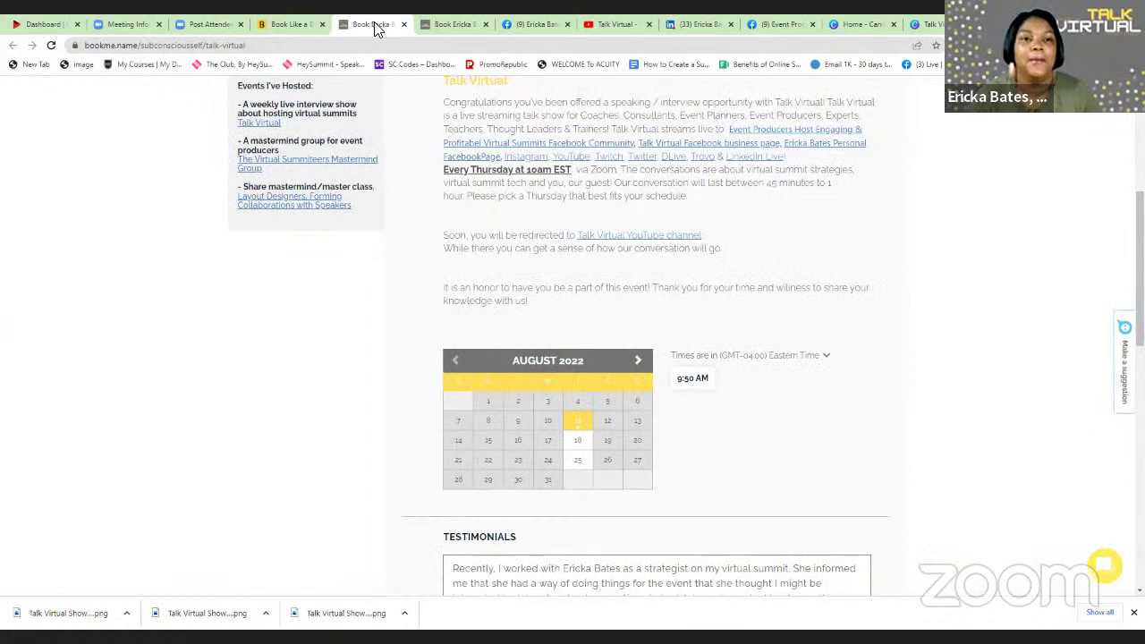
- Return to the Talk Virtual custom fields in Book Like A Boss and open the high resolution photo and Bio questions for editing
key("ctrl+shift+Tab")
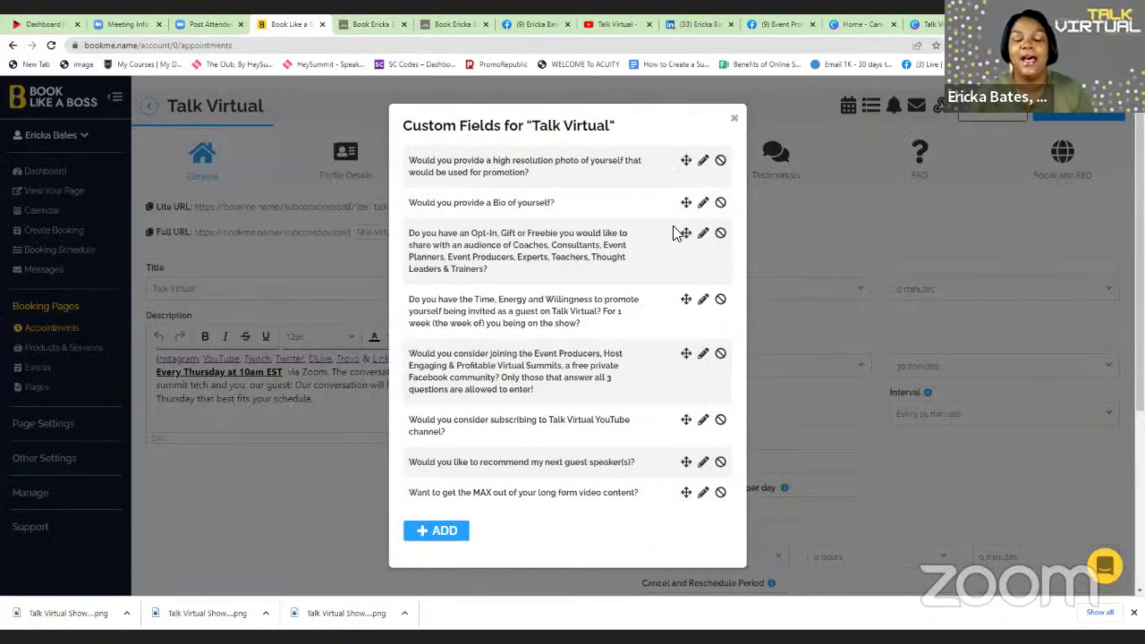
left_click(705, 164)
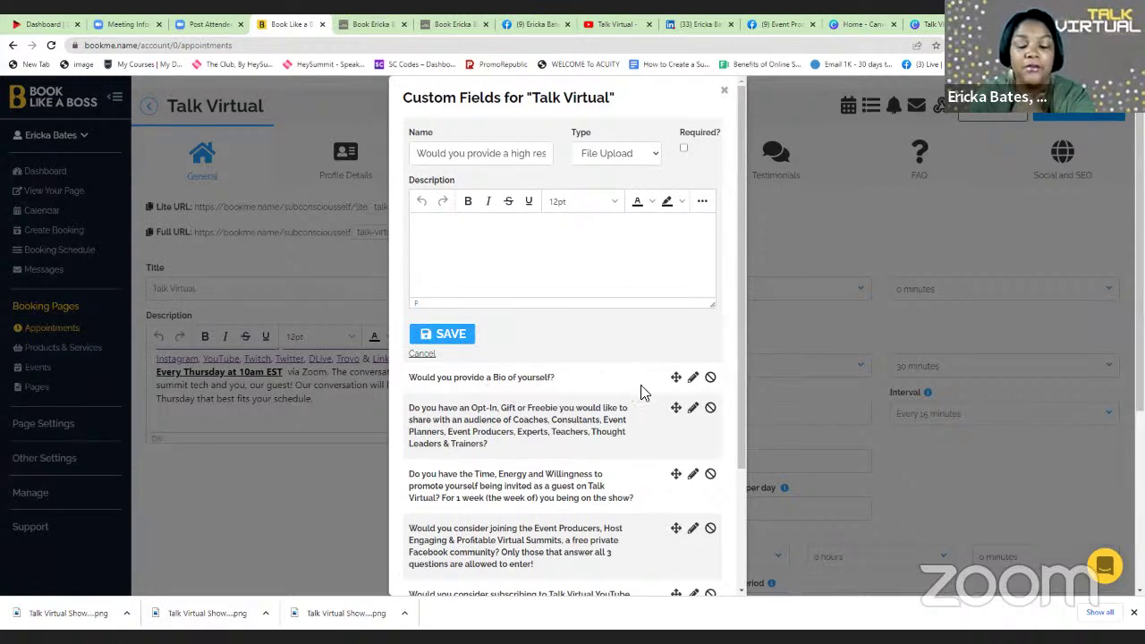
left_click(693, 377)
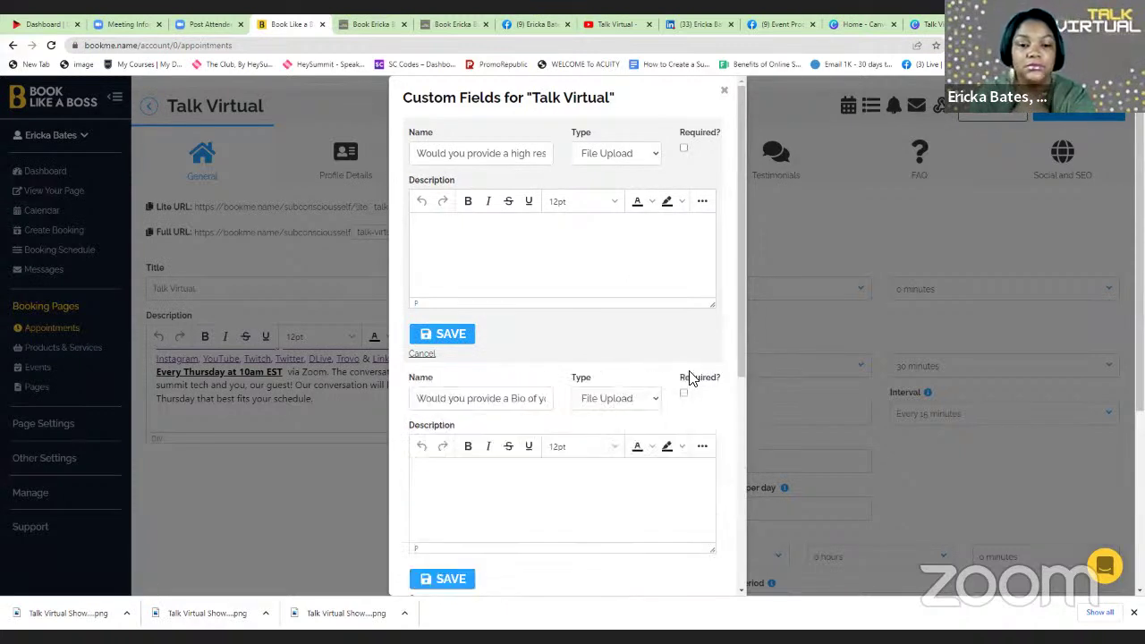
scroll(691, 380, "down", 3)
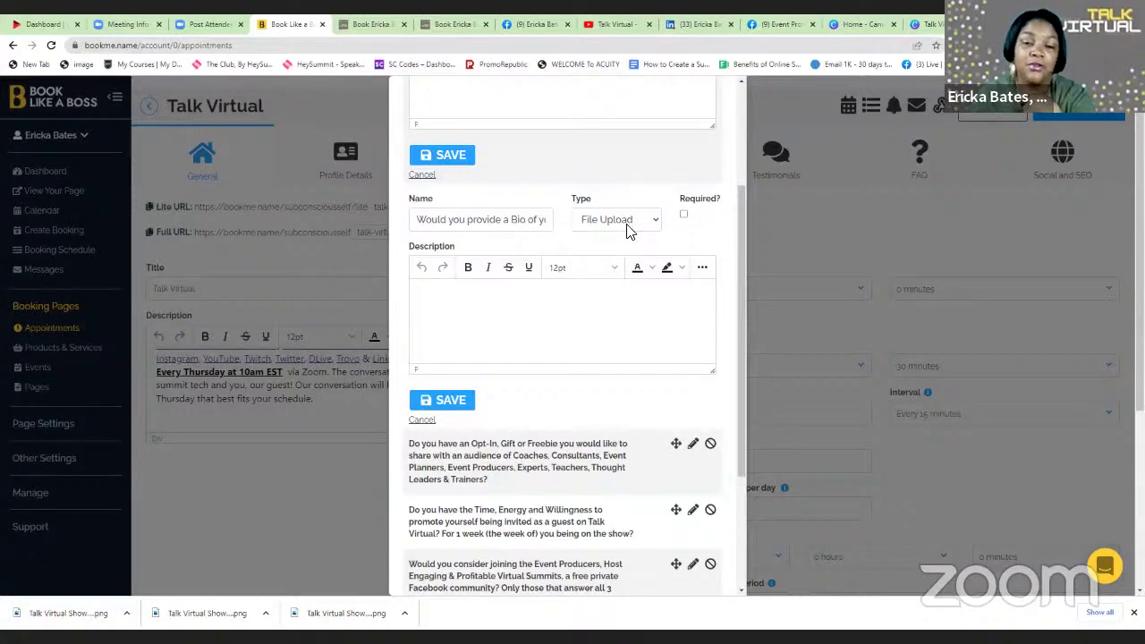
scroll(626, 277, "down", 2)
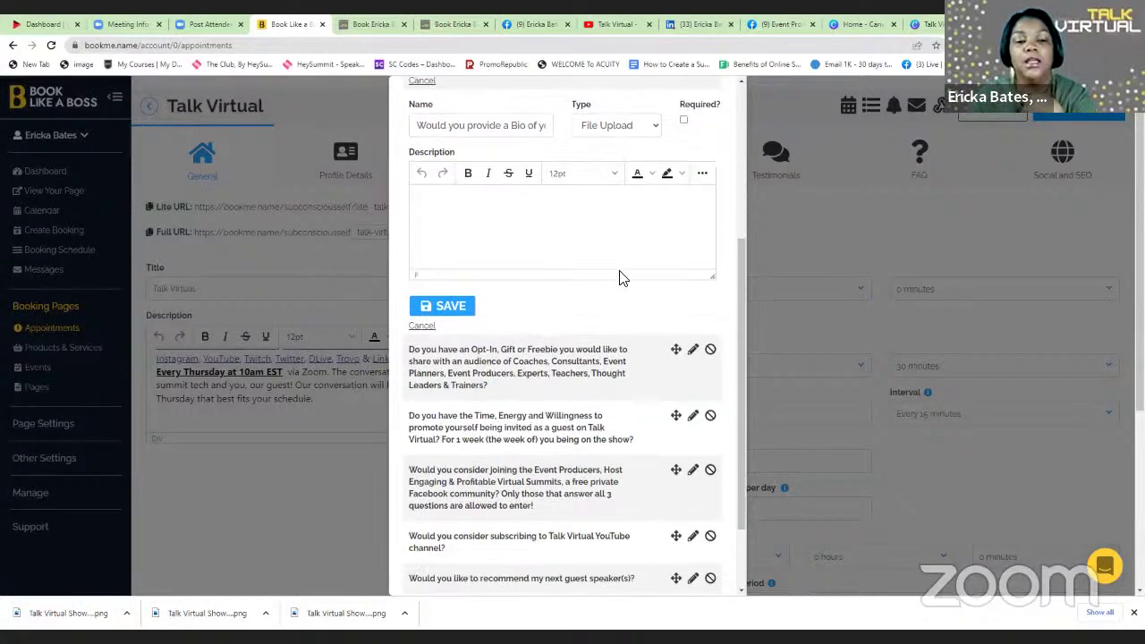
- View the field types available for the Bio question
left_click(467, 288)
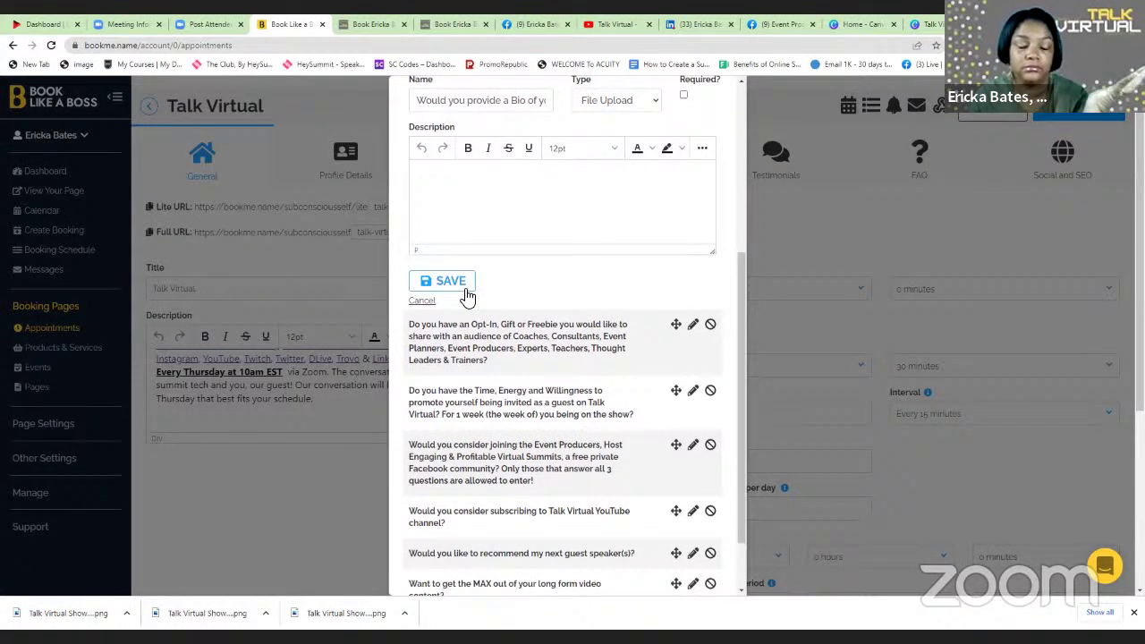
scroll(680, 248, "up", 2)
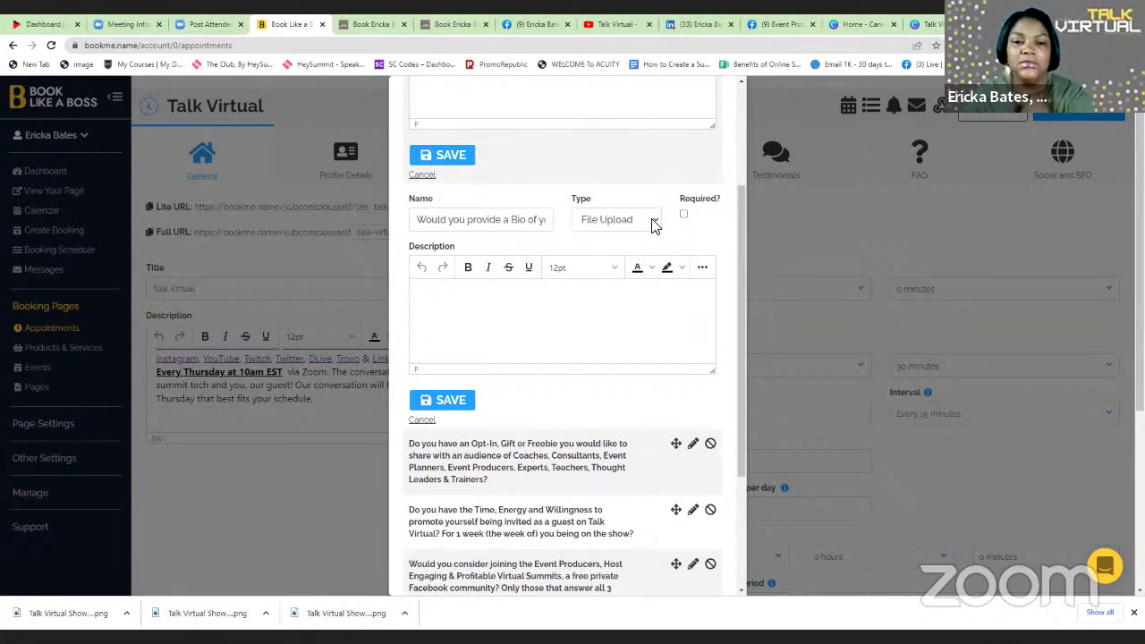
left_click(654, 223)
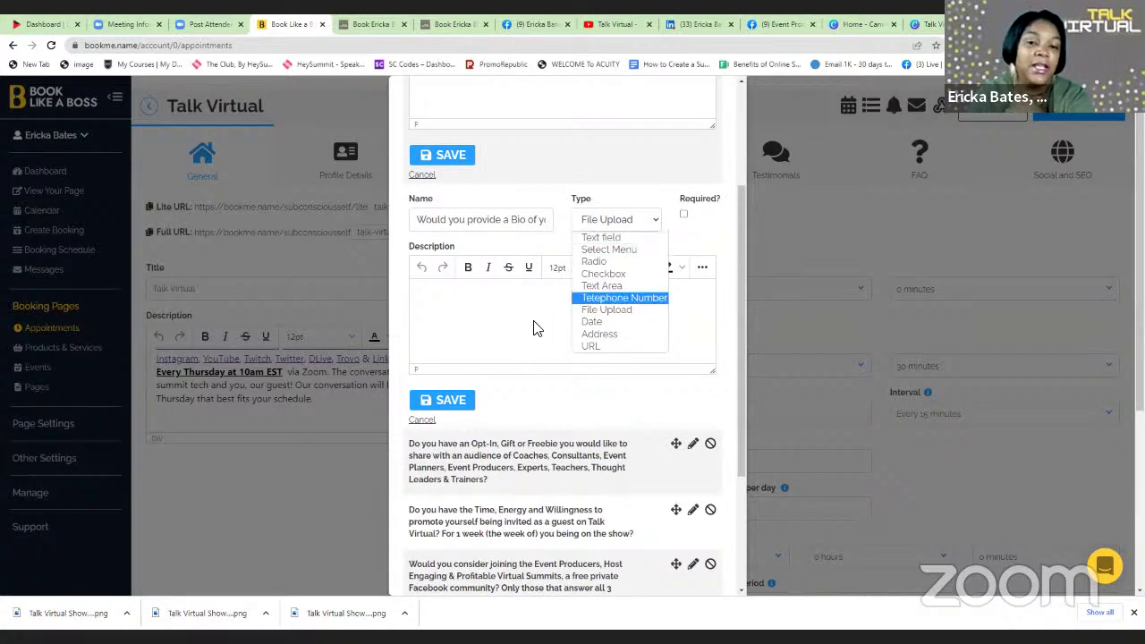
- Open the Opt-In, Gift or Freebie question for editing, view its available field types, and close the list without choosing one
scroll(533, 328, "down", 3)
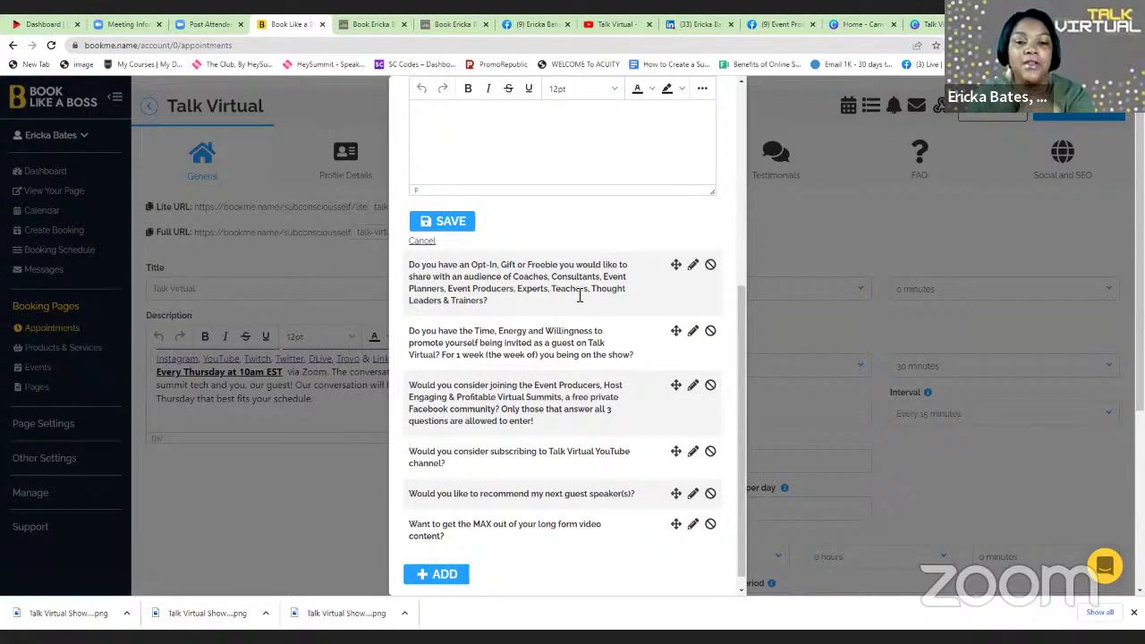
left_click(693, 269)
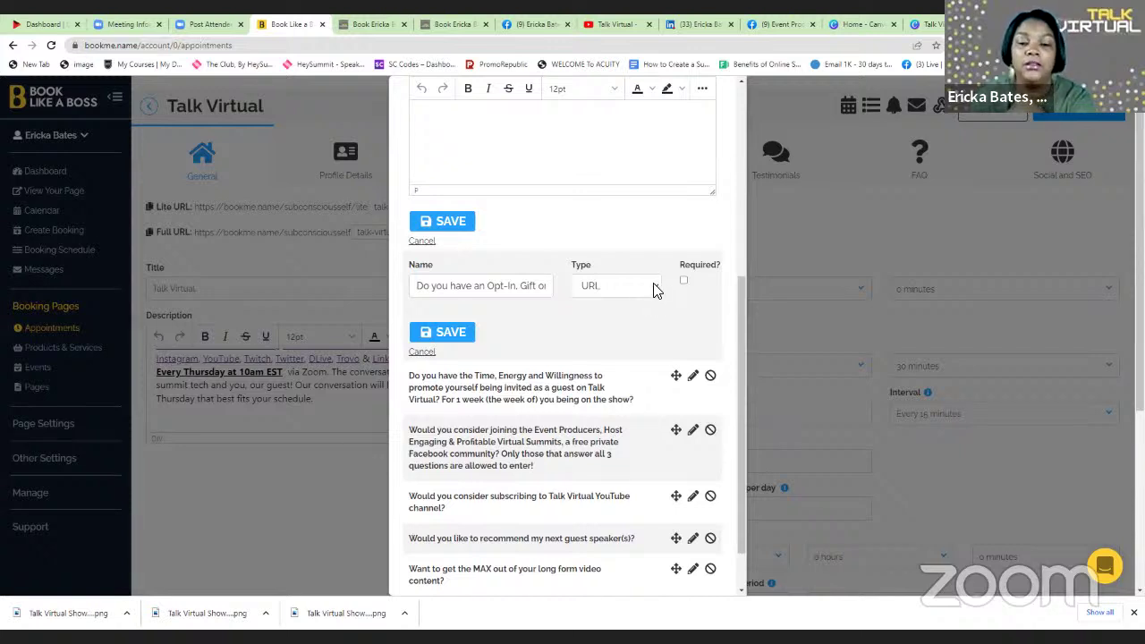
left_click(656, 288)
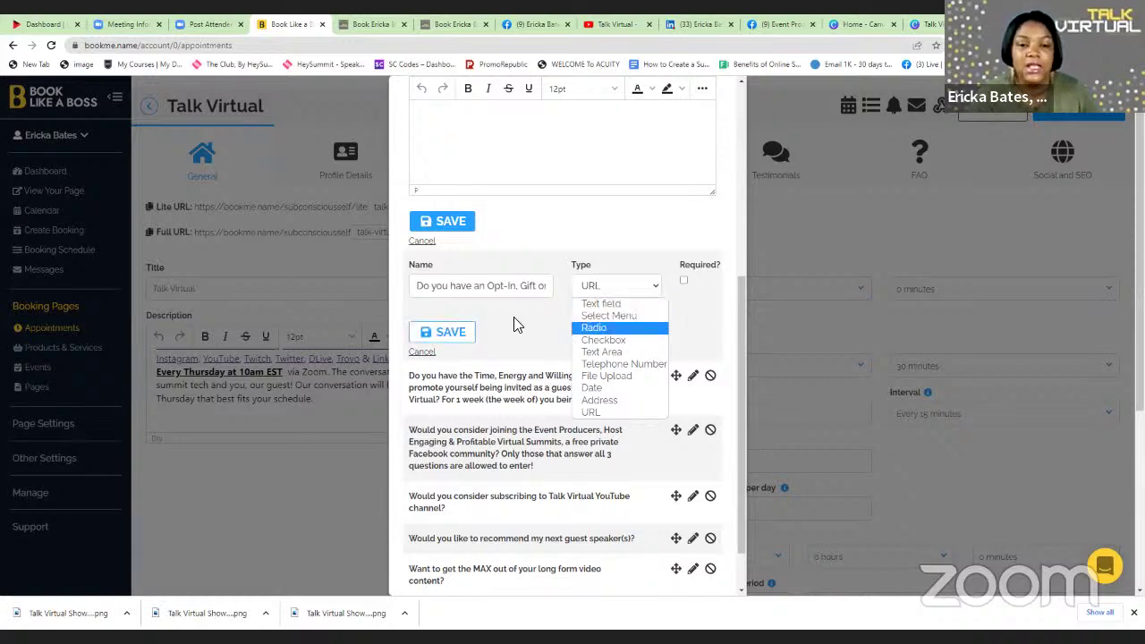
left_click(561, 324)
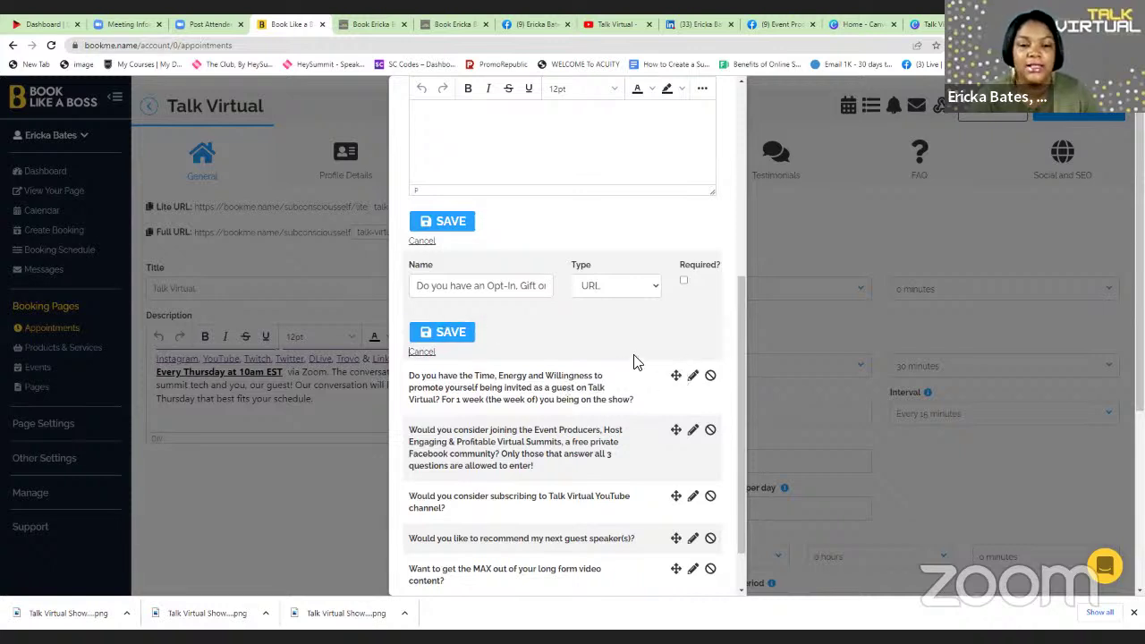
- Open the Time, Energy and Willingness question for editing and compare its options with the reopened 9:50 AM booking form
scroll(637, 362, "down", 1)
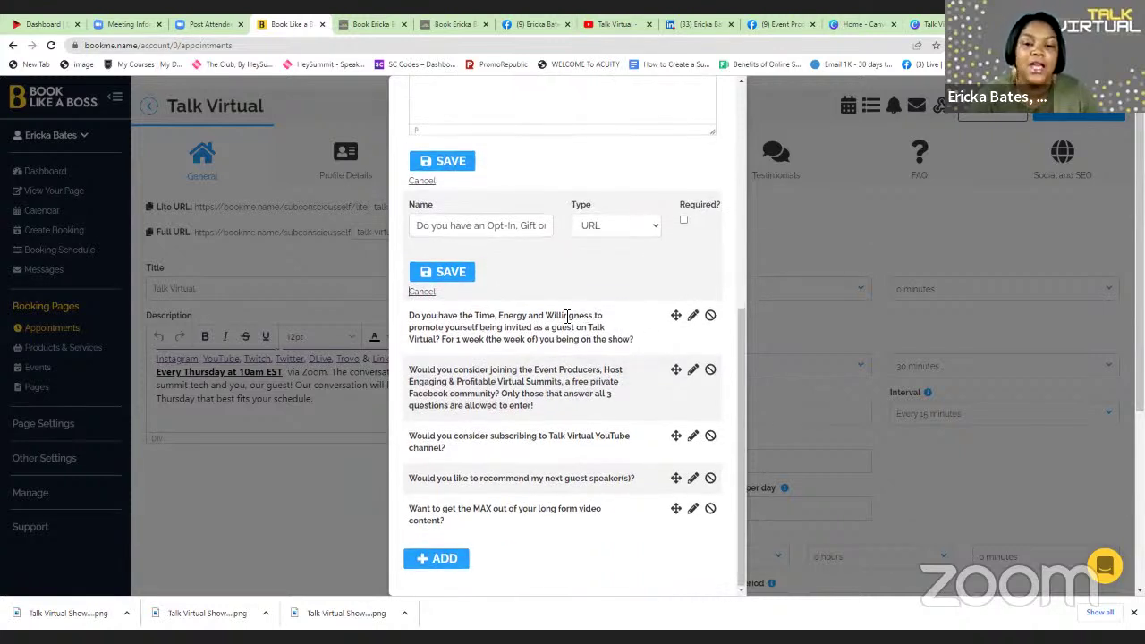
left_click(693, 317)
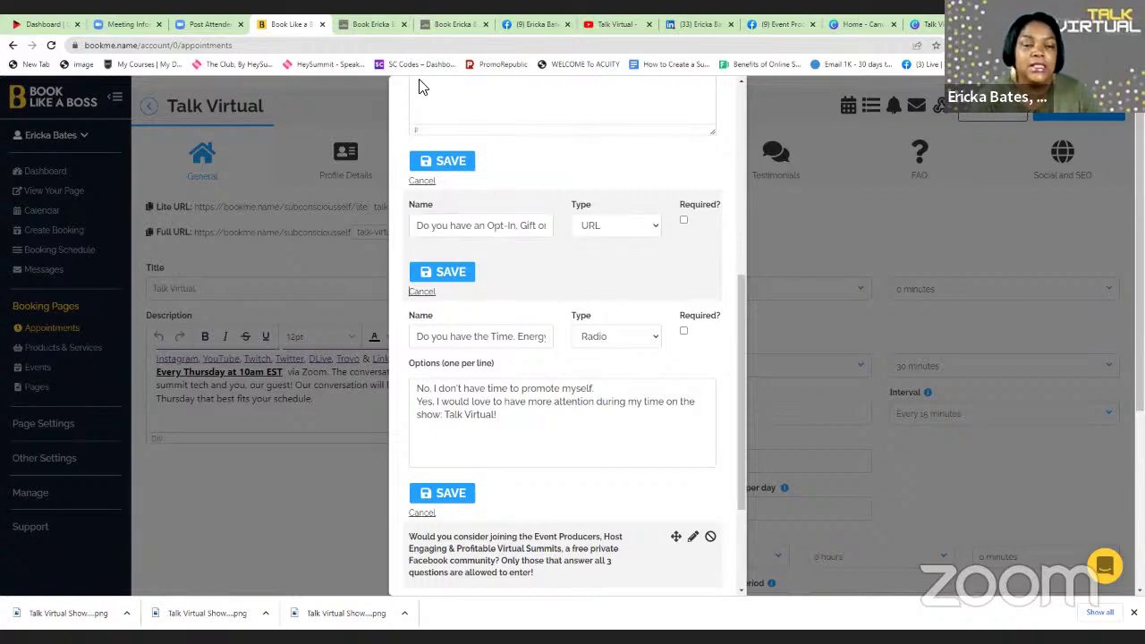
left_click(343, 23)
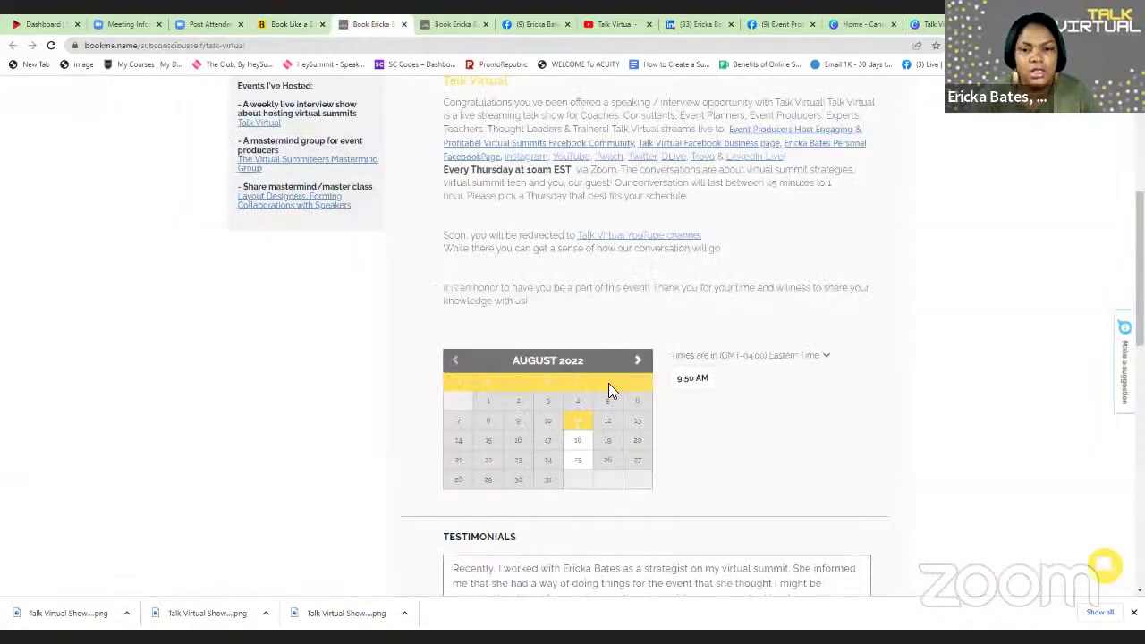
left_click(688, 379)
scroll(638, 339, "down", 4)
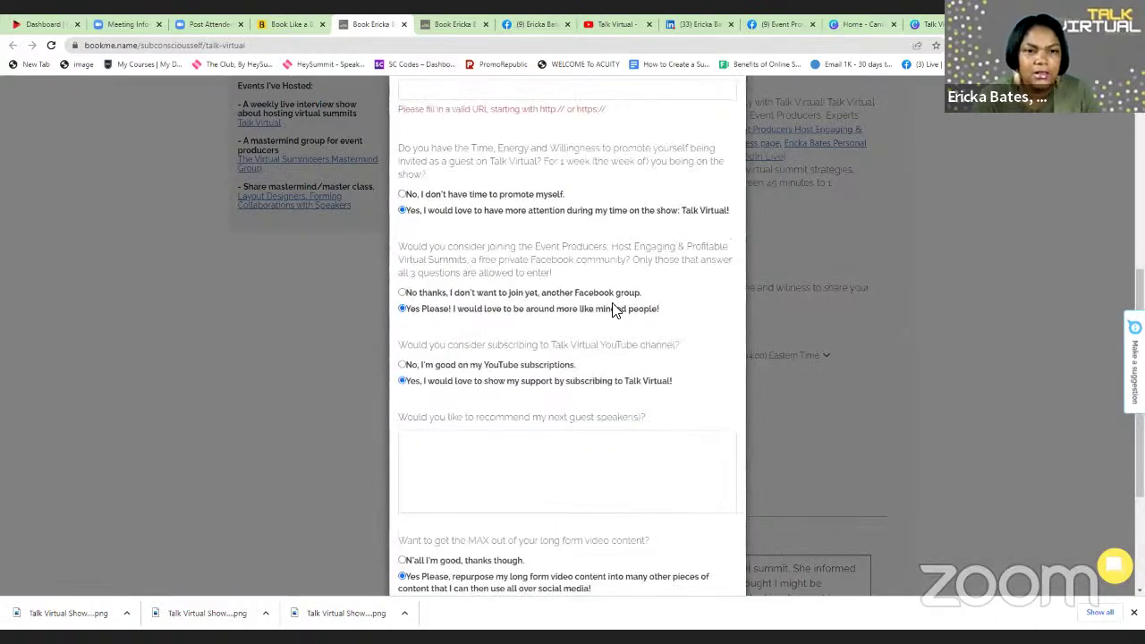
scroll(614, 309, "up", 1)
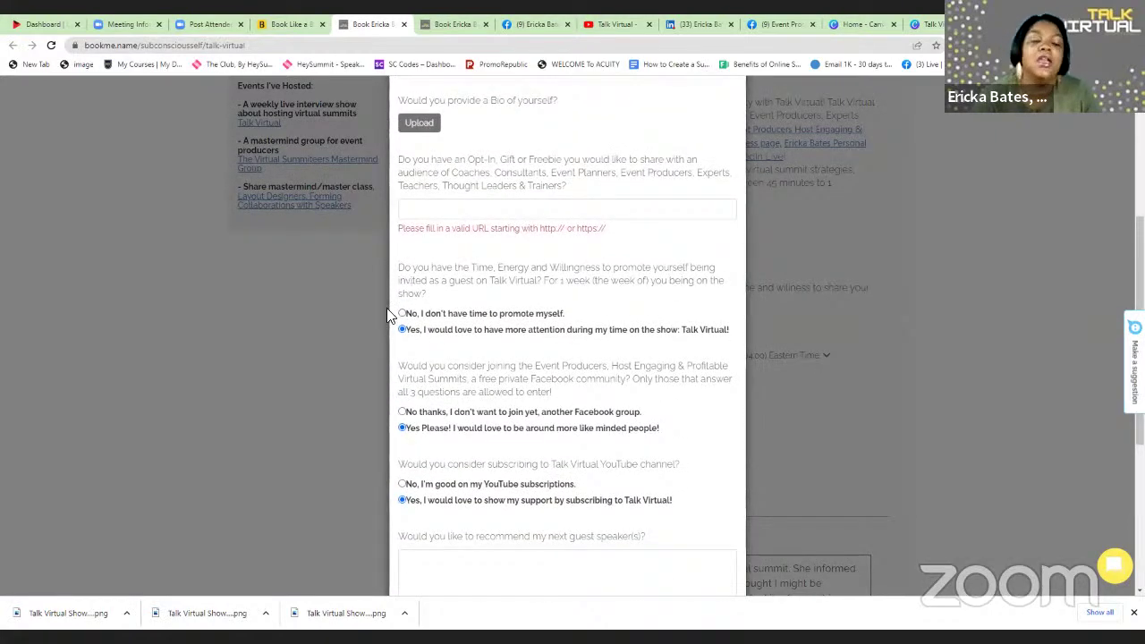
left_click(401, 330)
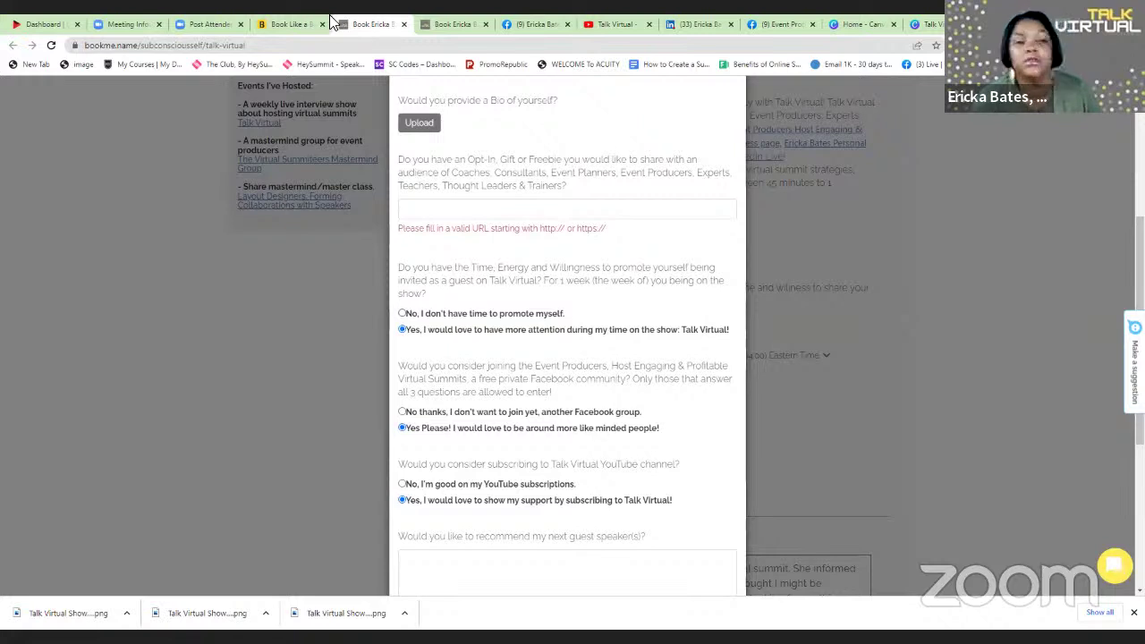
- Return to the custom fields and view the field types available for the Time, Energy and Willingness question
left_click(294, 27)
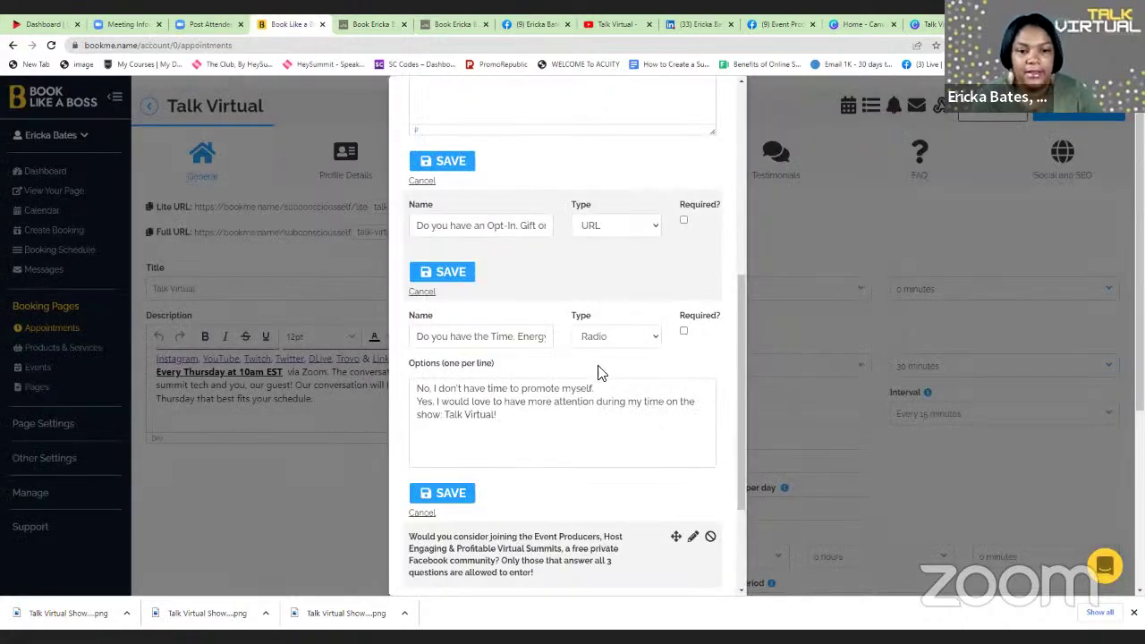
left_click(654, 341)
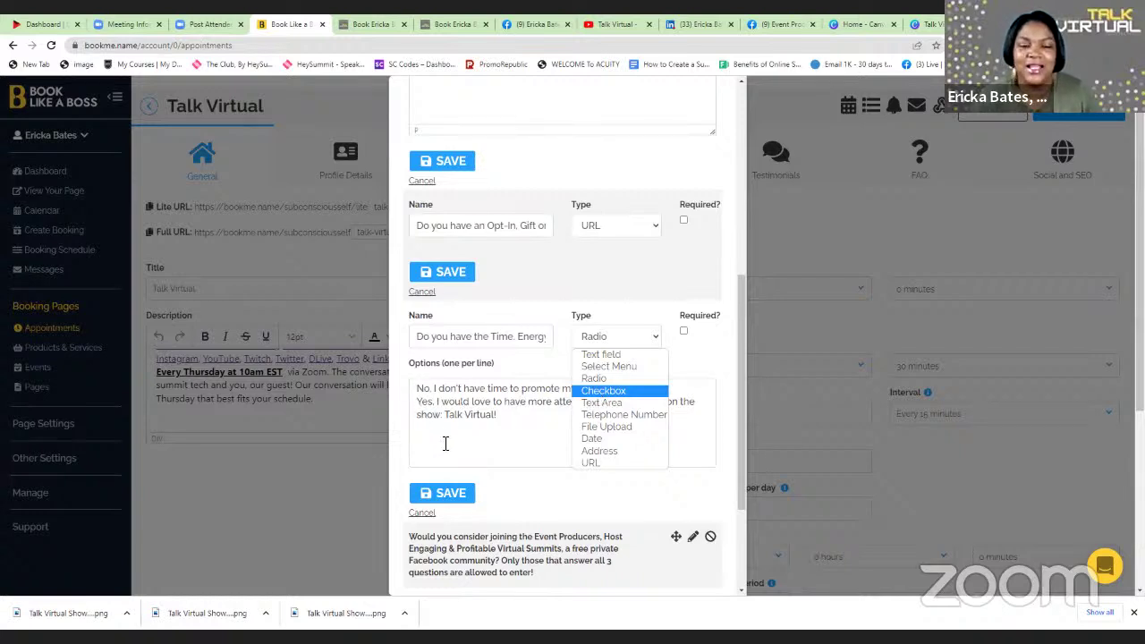
left_click(526, 445)
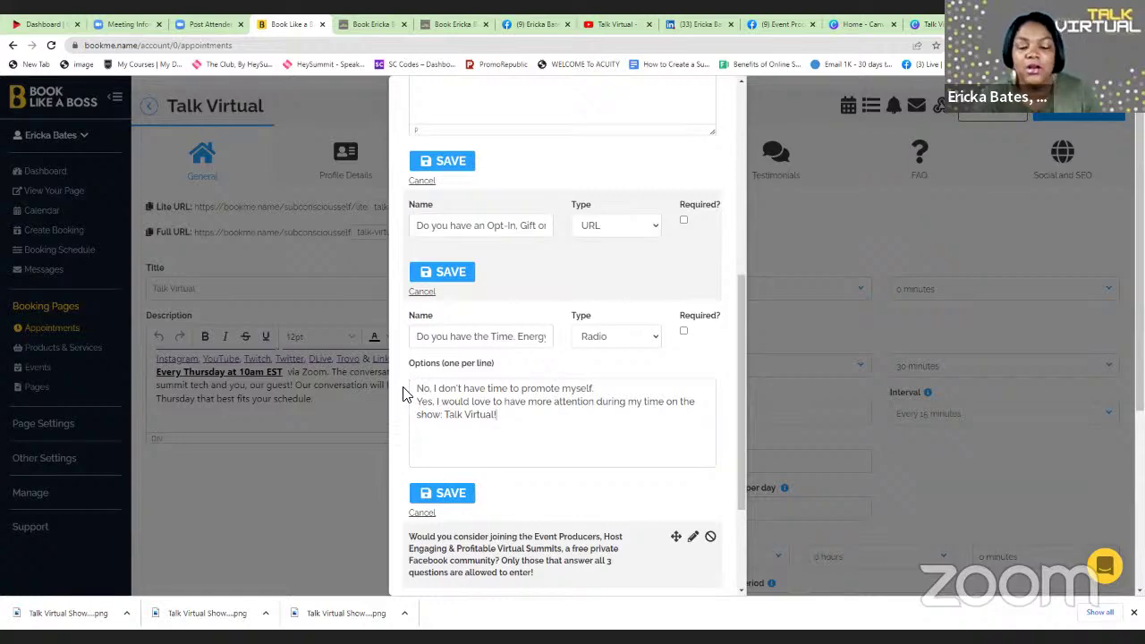
- Check the promotion question in the public form again, and return to its custom field settings to point out the Required option
left_click(351, 25)
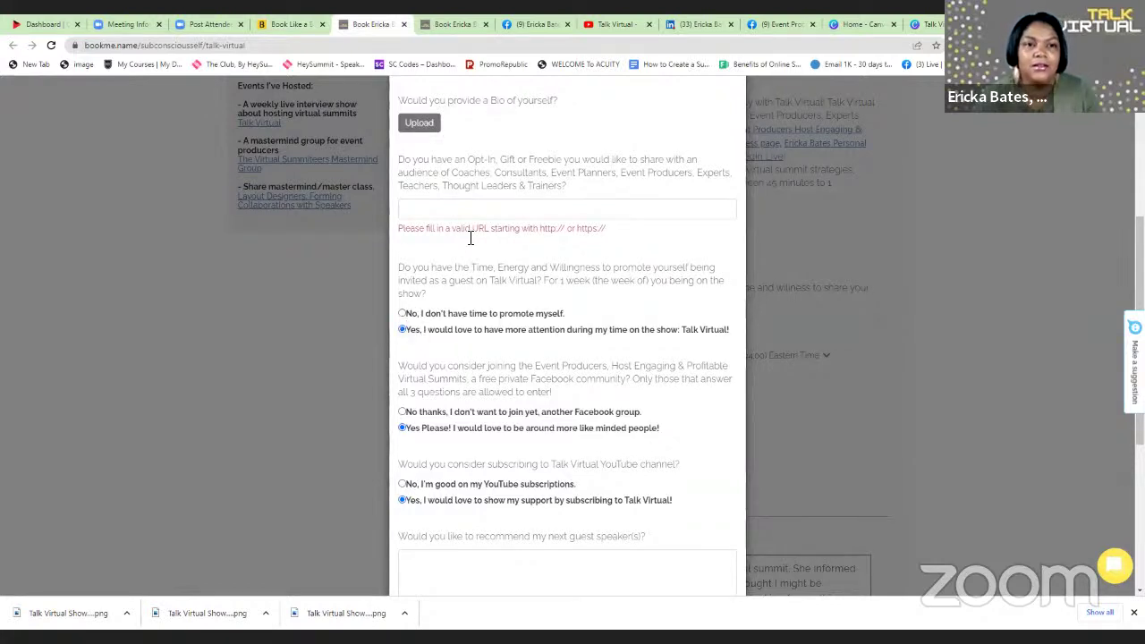
left_click(285, 25)
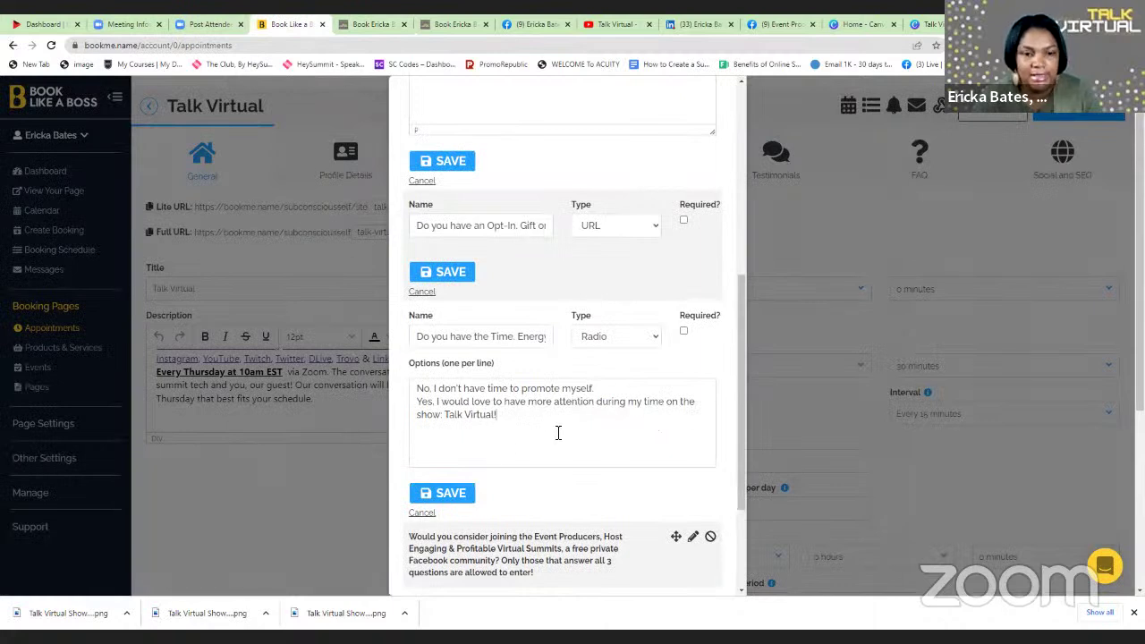
scroll(581, 401, "down", 3)
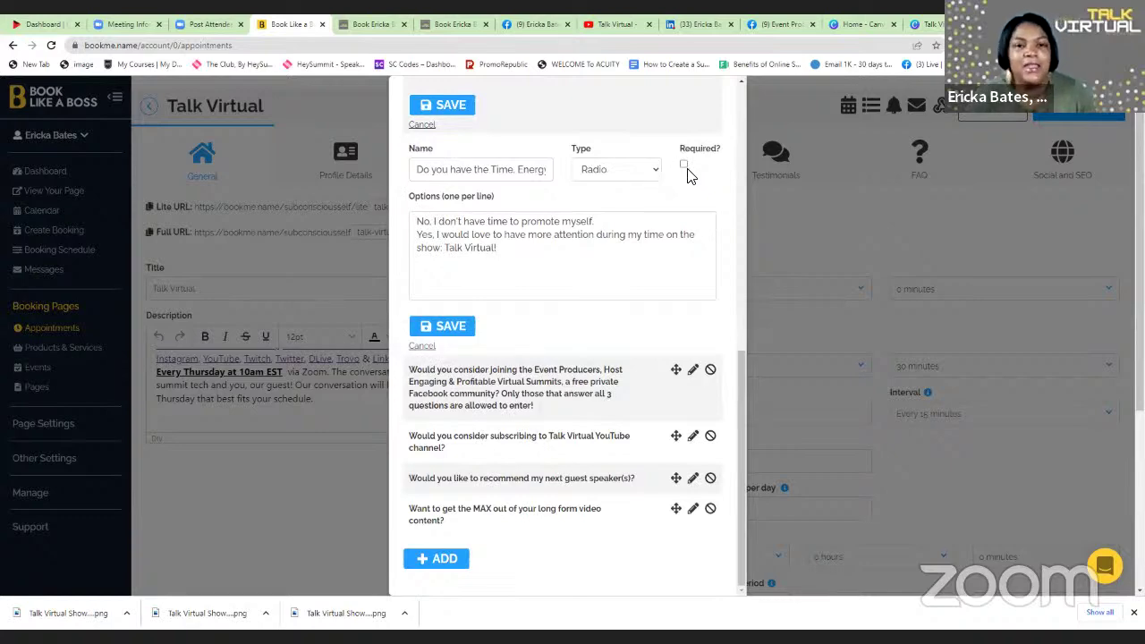
- Switch to the public booking form and review all its questions, from the name and email fields through to the cell number
left_click(362, 24)
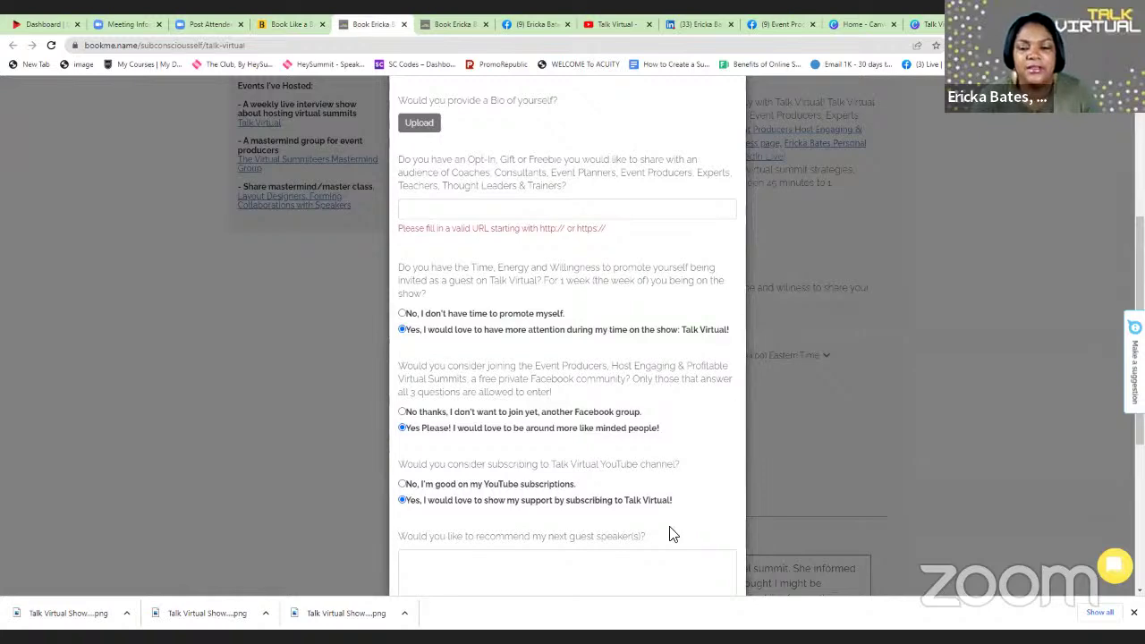
scroll(712, 282, "up", 1)
scroll(711, 296, "up", 3)
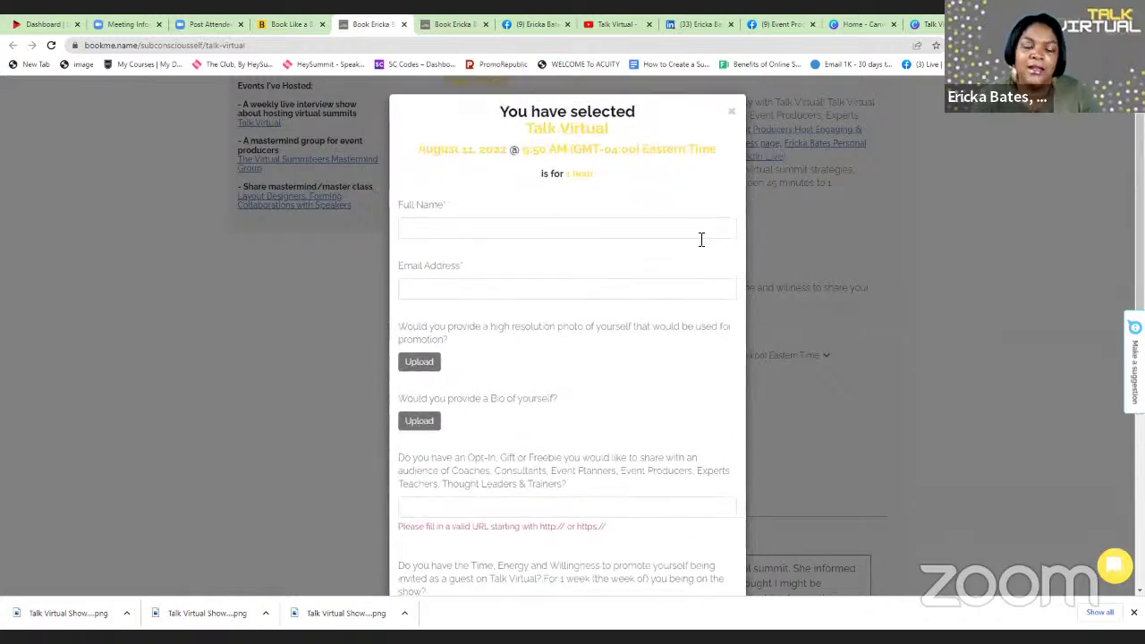
scroll(698, 242, "down", 4)
scroll(701, 242, "down", 3)
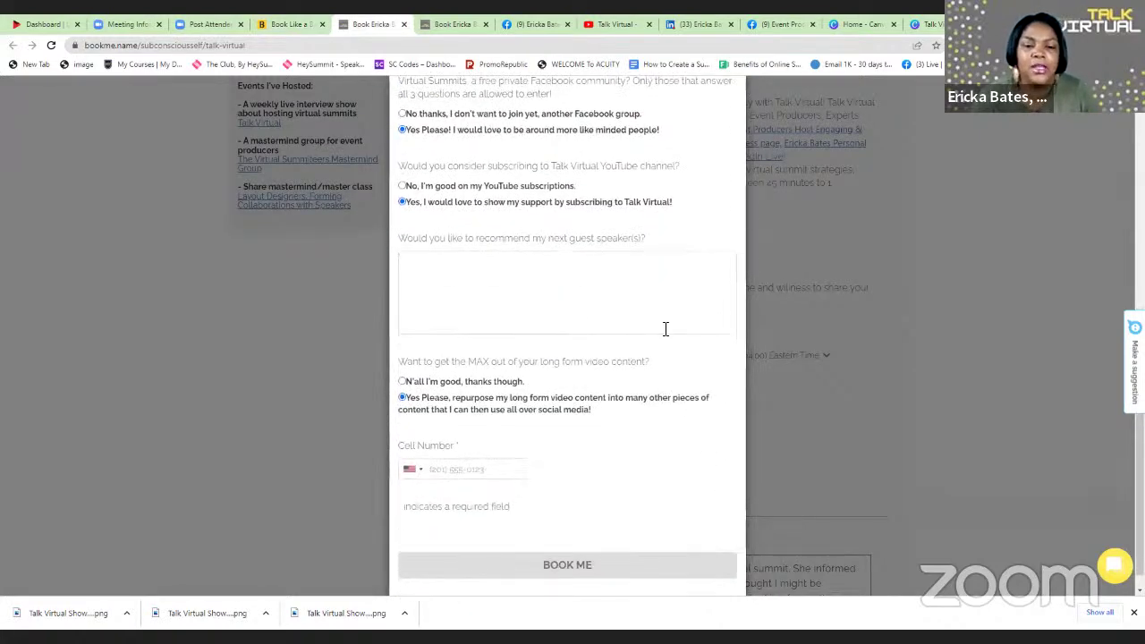
scroll(667, 333, "down", 1)
scroll(672, 337, "up", 8)
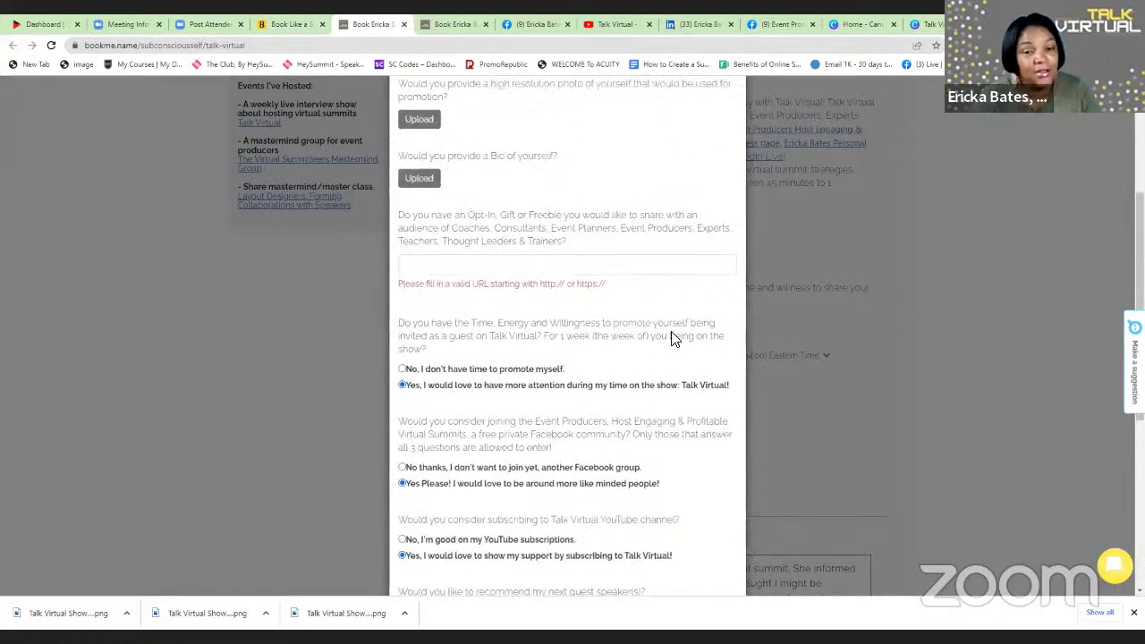
scroll(670, 308, "down", 8)
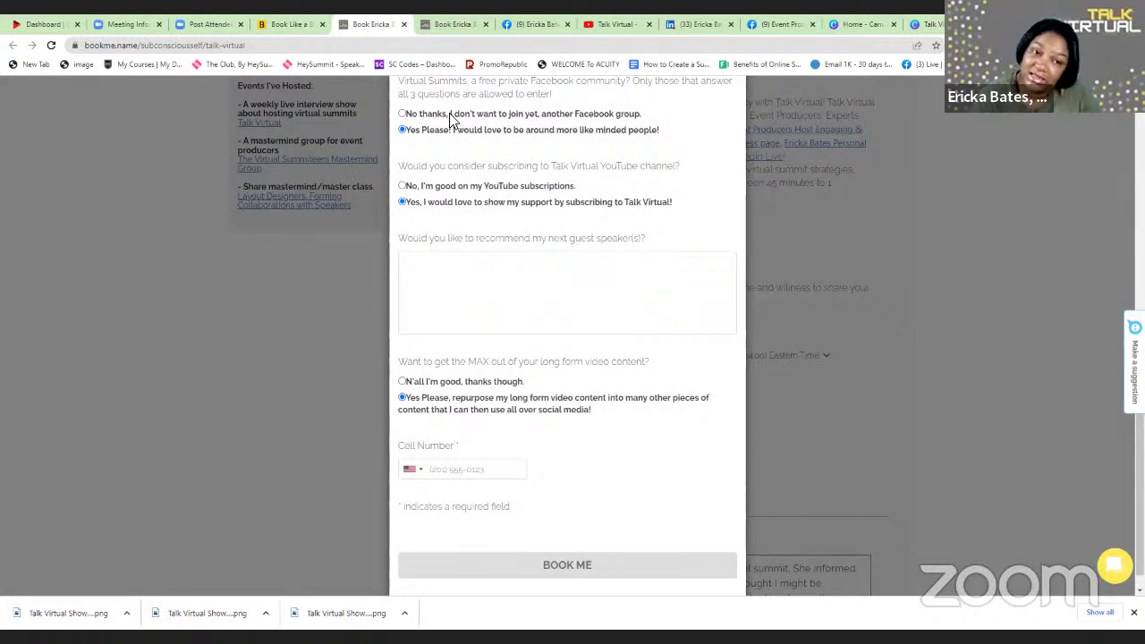
- Compare the custom fields with the public Talk Virtual booking form once more and close the booking form
left_click(300, 25)
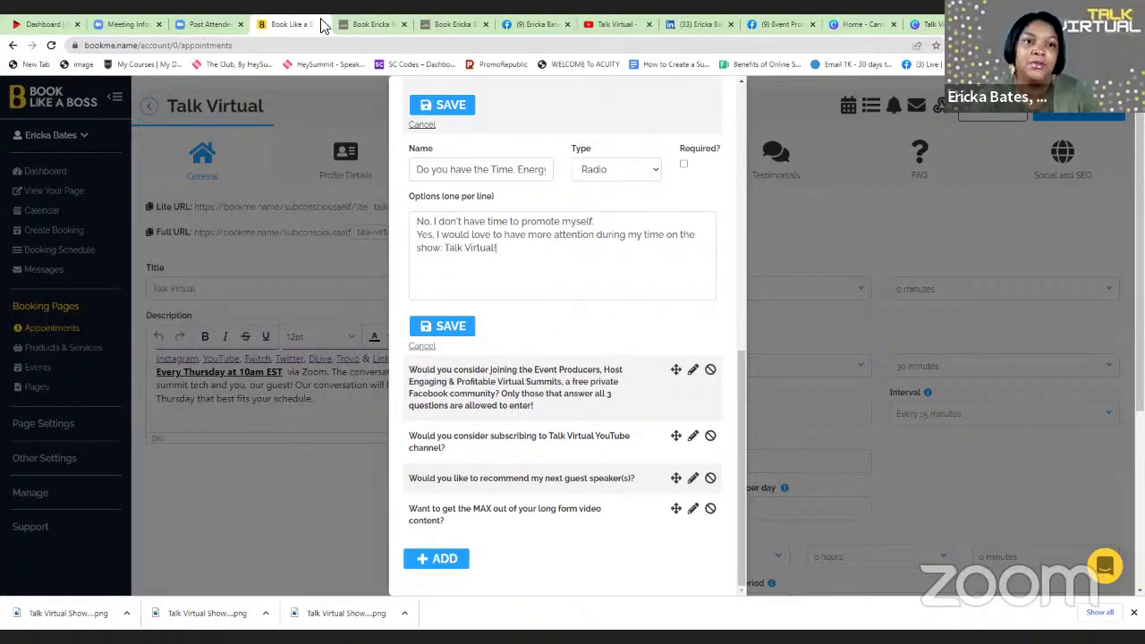
left_click(370, 23)
scroll(706, 307, "up", 15)
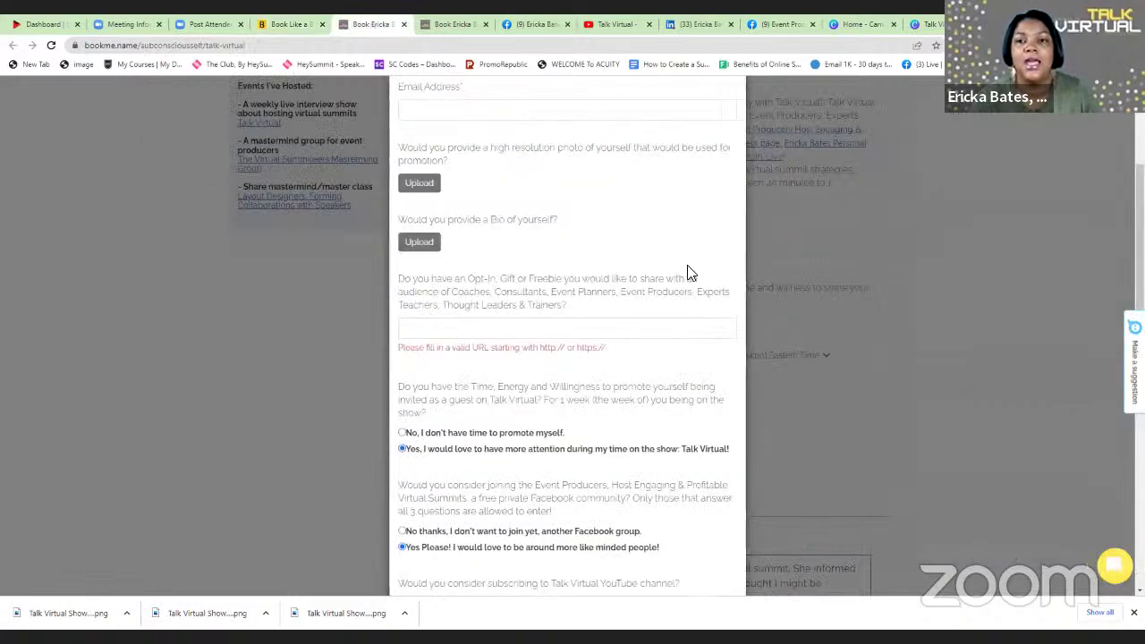
left_click(732, 111)
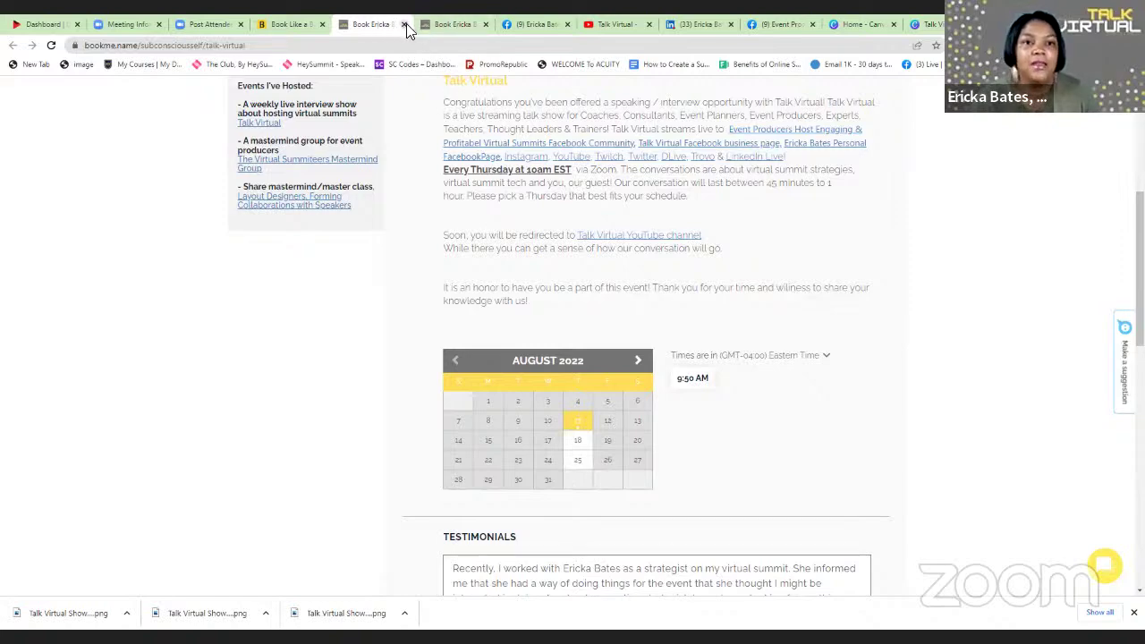
- Return to the Talk Virtual custom fields and review the question about joining the Event Producers Facebook community
left_click(292, 25)
scroll(591, 370, "down", 3)
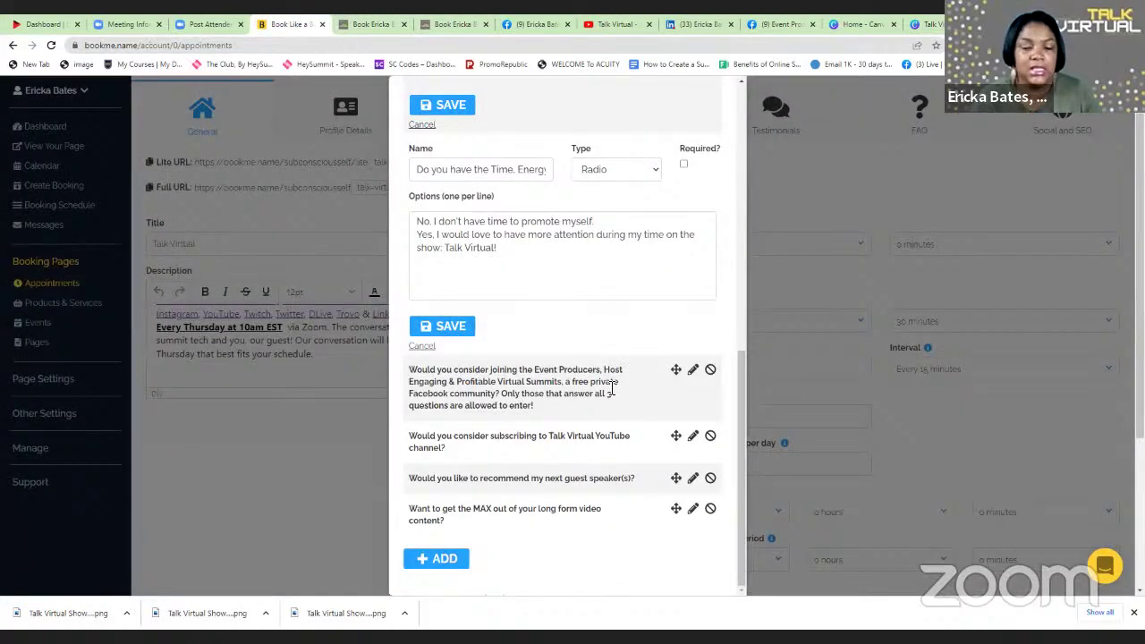
scroll(573, 402, "up", 3)
scroll(554, 358, "down", 3)
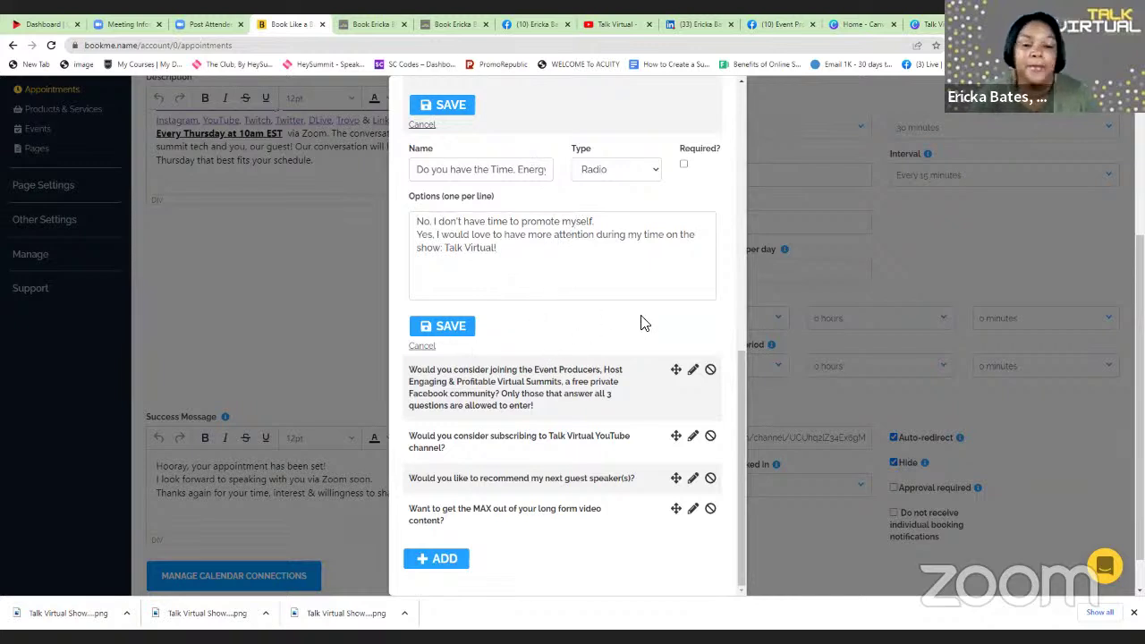
scroll(480, 364, "down", 1)
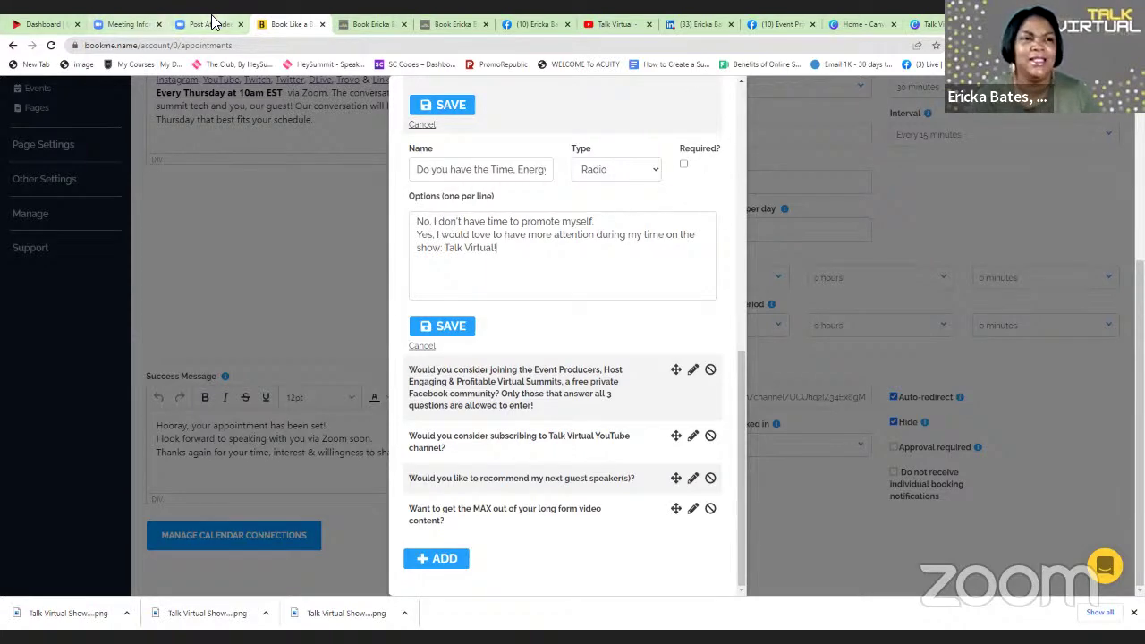
- Switch to the Event Producers Facebook group and review its three membership questions and the group rules setting
left_click(771, 25)
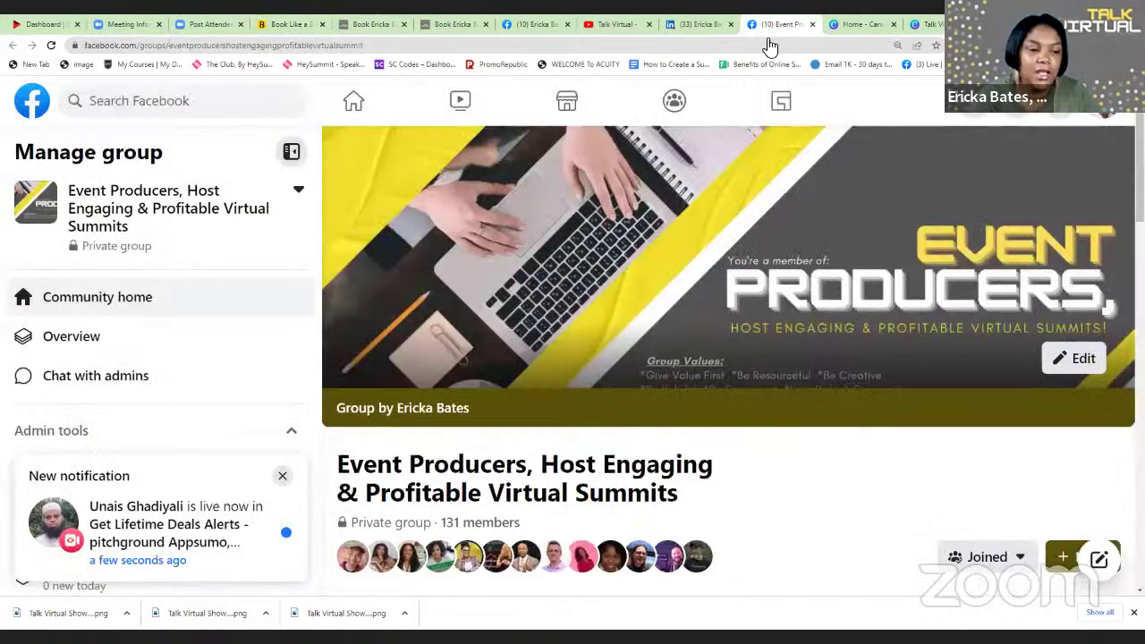
left_click(282, 476)
scroll(719, 415, "down", 3)
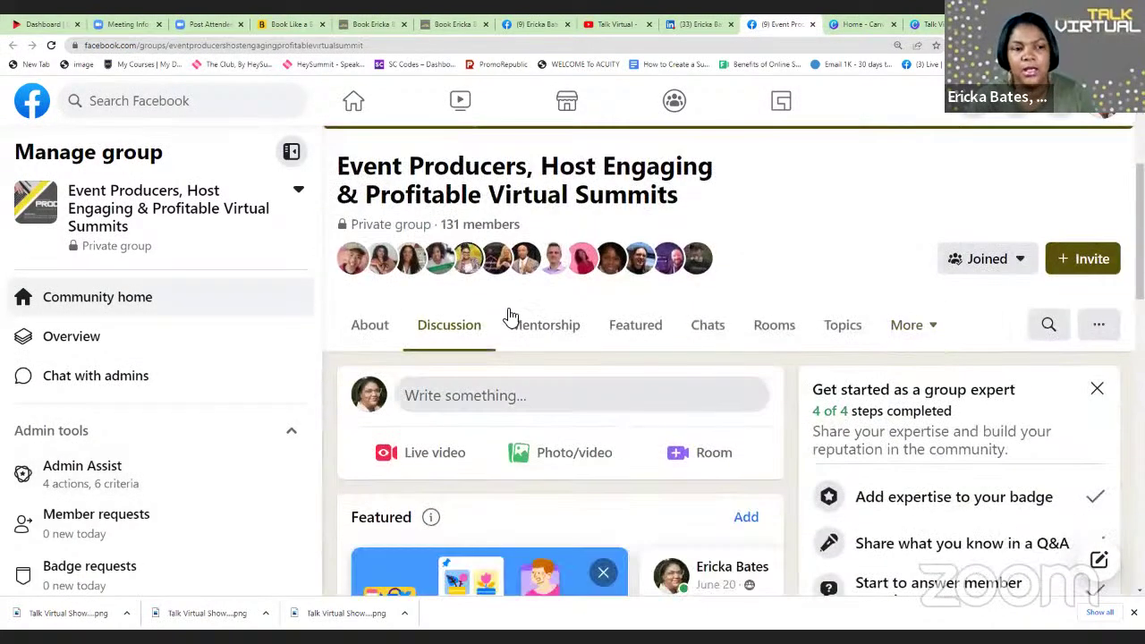
scroll(149, 406, "down", 2)
left_click(148, 405)
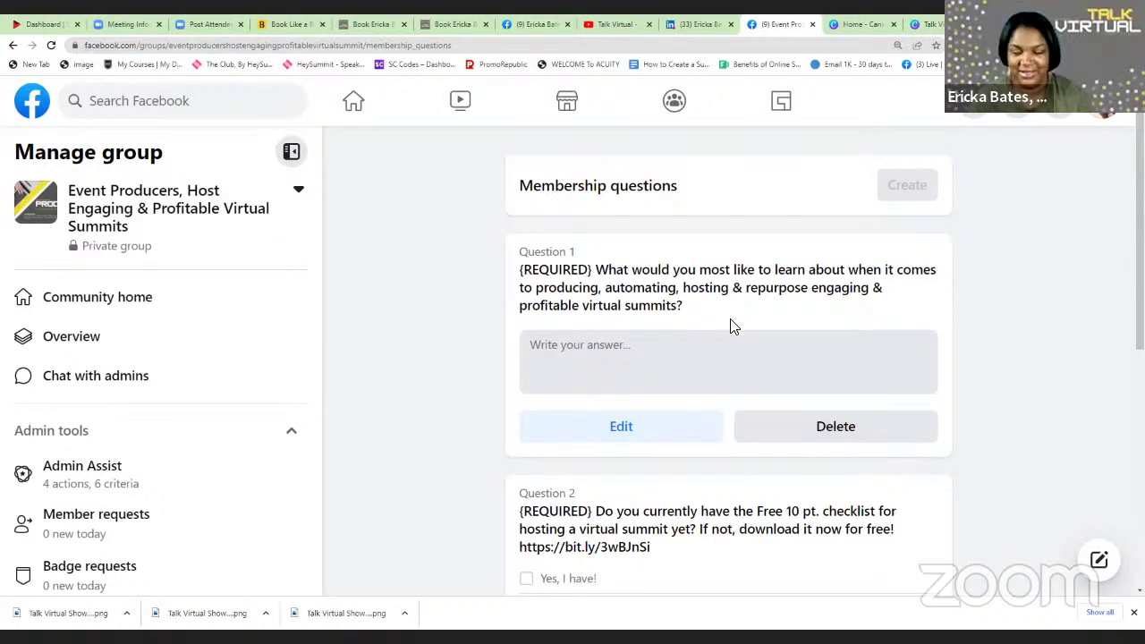
scroll(801, 344, "down", 3)
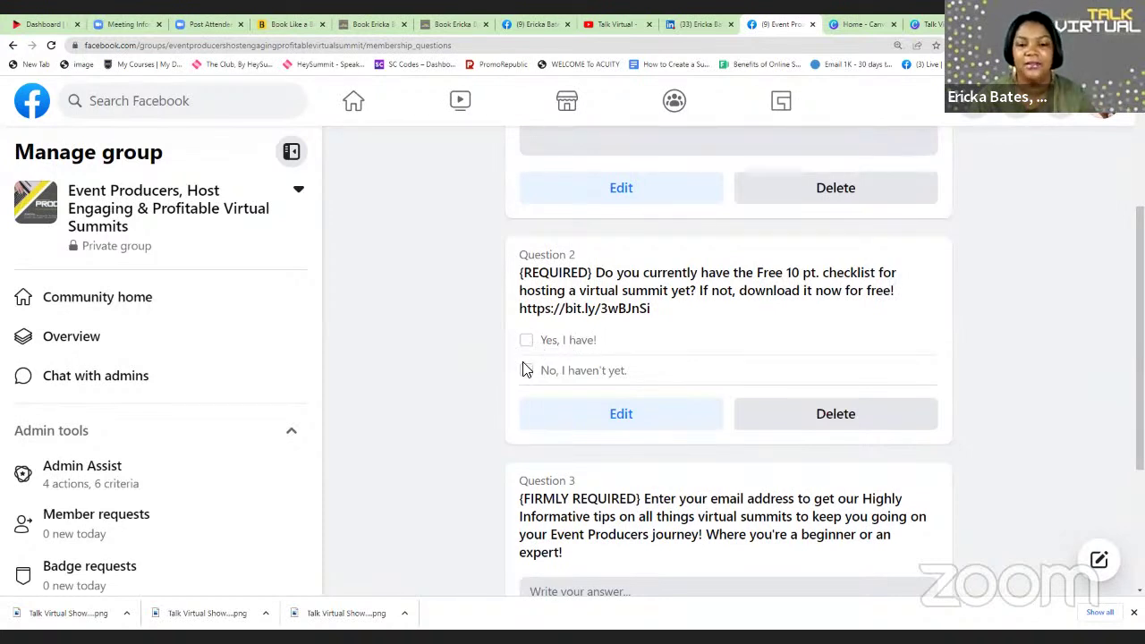
scroll(693, 363, "down", 3)
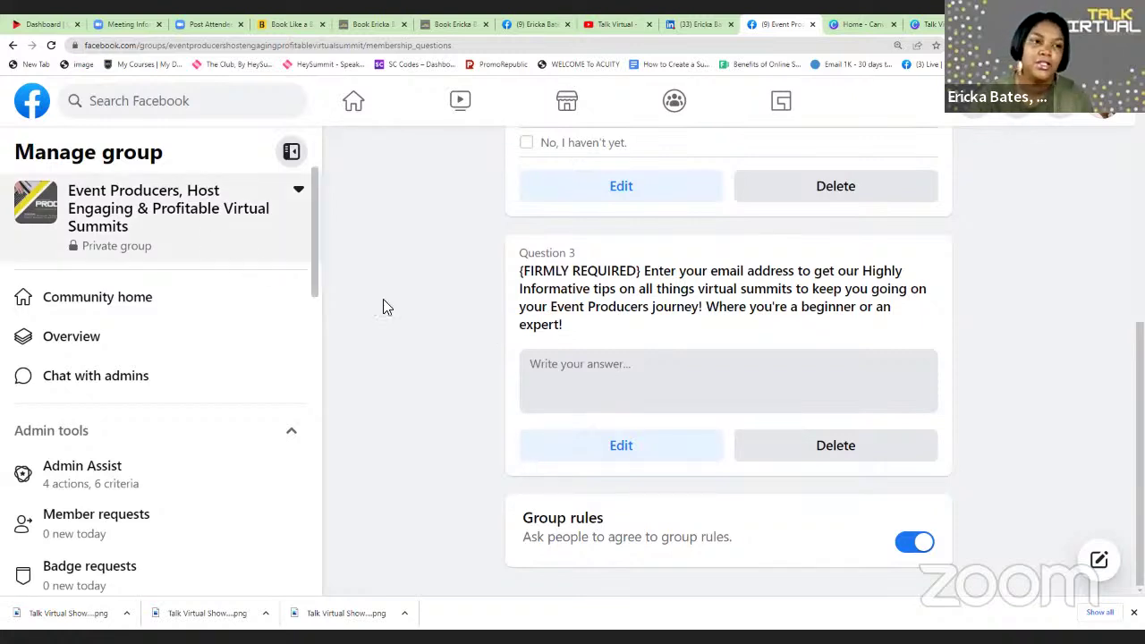
- Return to the custom fields and open the Facebook community and YouTube subscription questions to examine their type and options
left_click(273, 25)
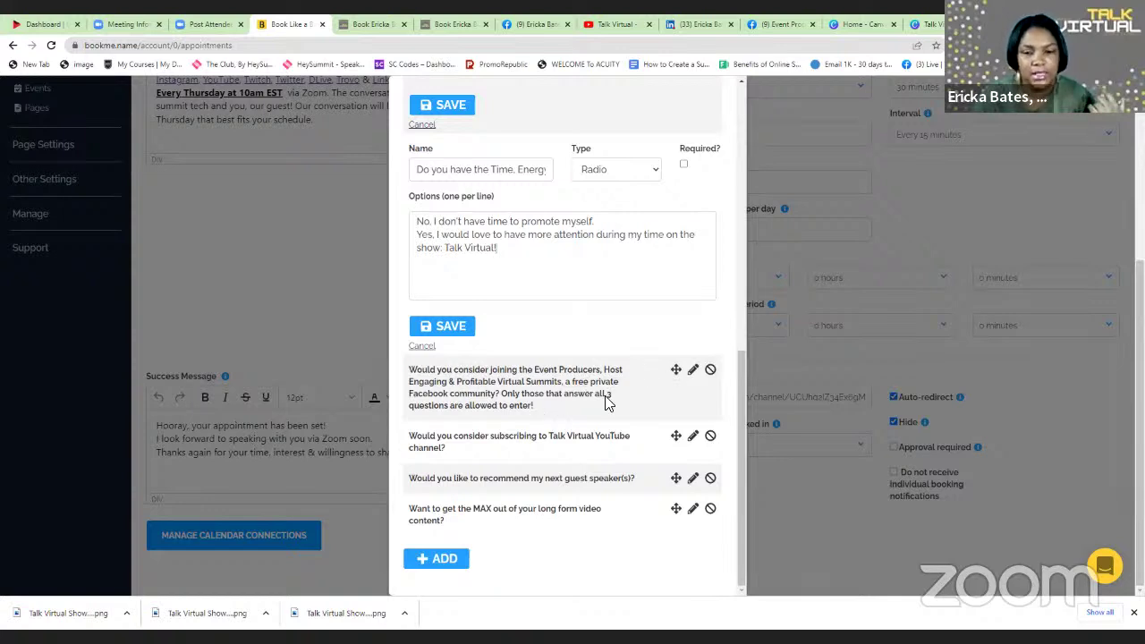
left_click(691, 372)
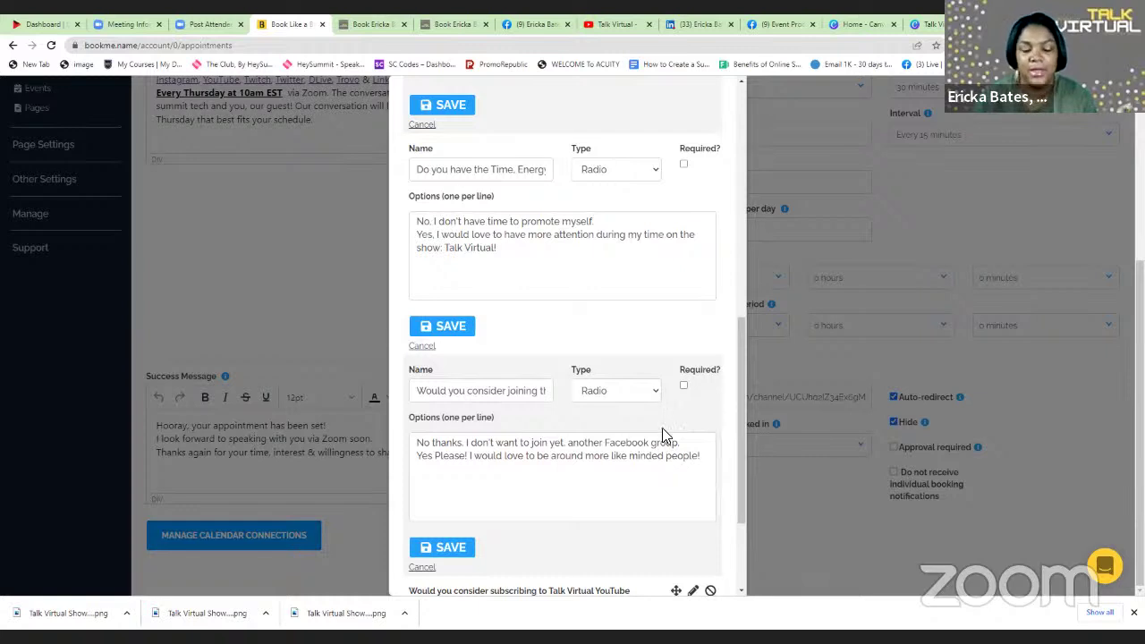
scroll(667, 434, "down", 3)
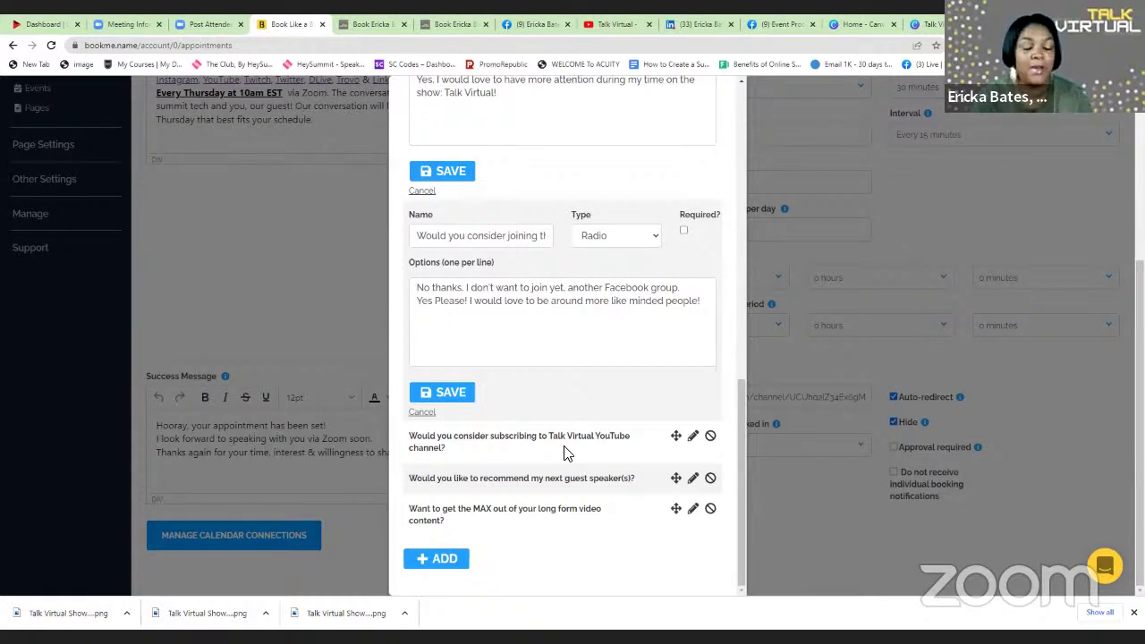
left_click(693, 436)
scroll(668, 329, "down", 2)
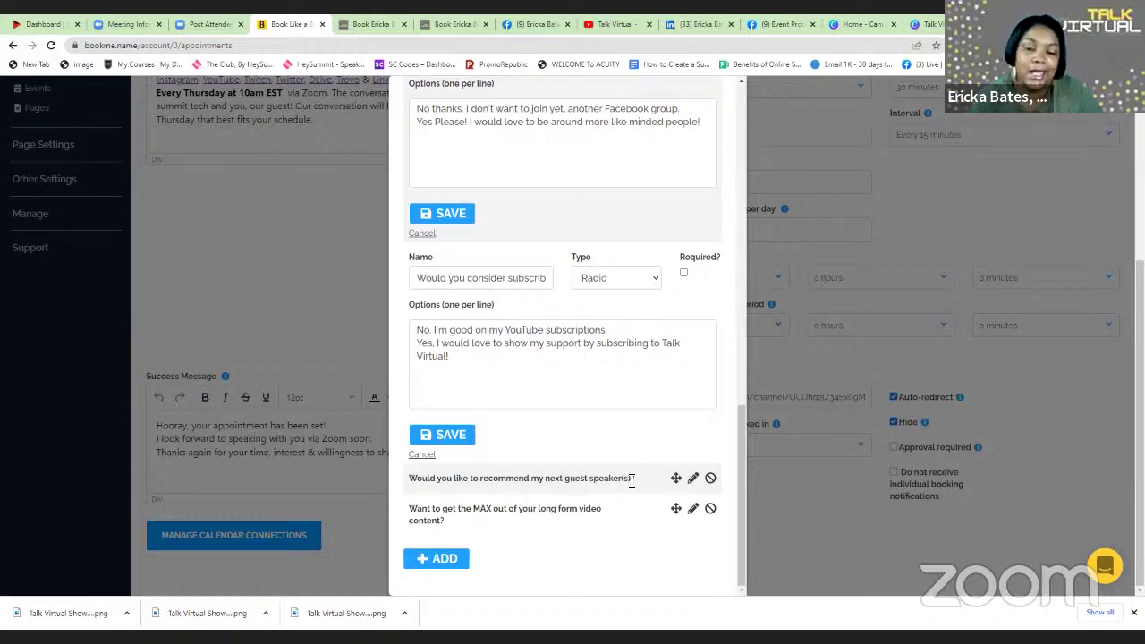
- Open the guest speaker recommendation and long form video content questions to view their settings, and close the custom fields
left_click(693, 478)
scroll(680, 385, "down", 2)
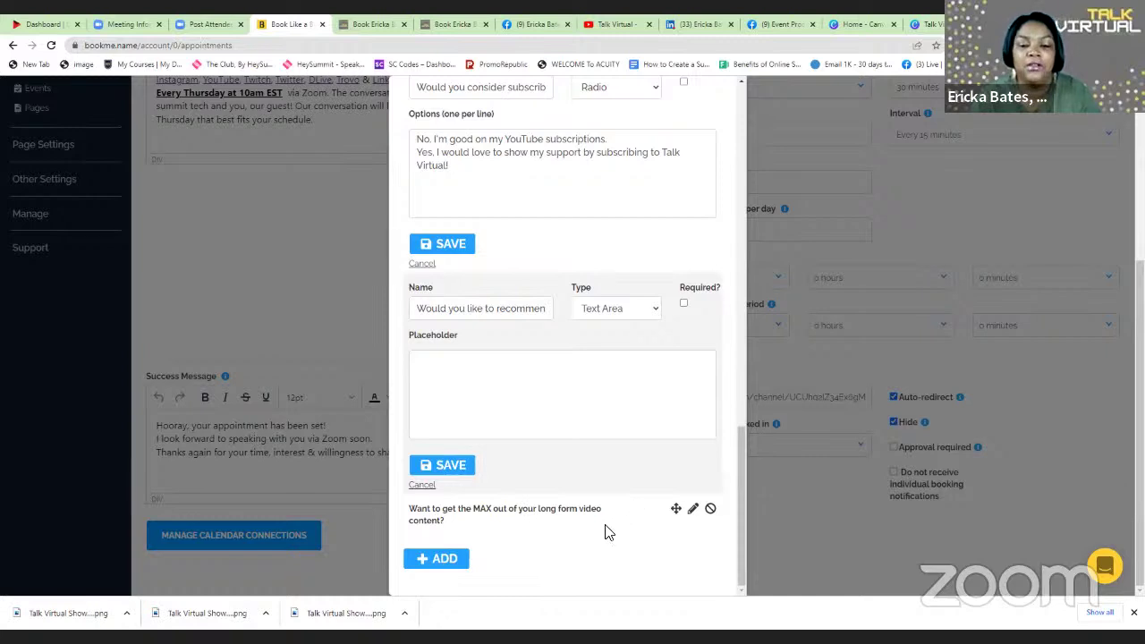
left_click(693, 509)
scroll(659, 408, "down", 2)
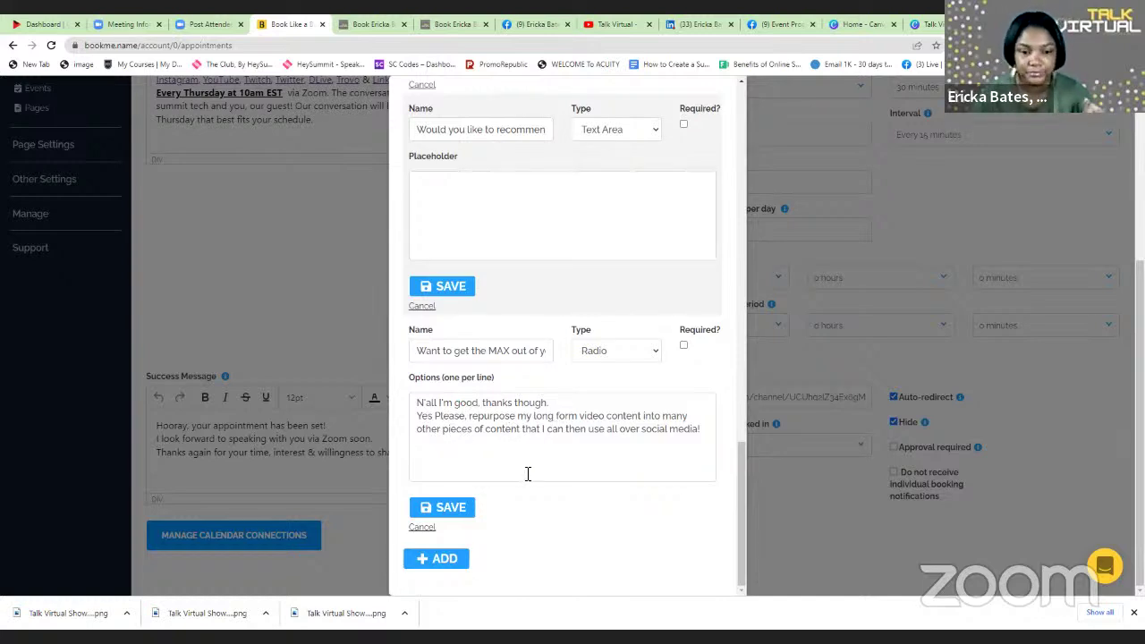
scroll(540, 501, "up", 7)
scroll(533, 484, "up", 10)
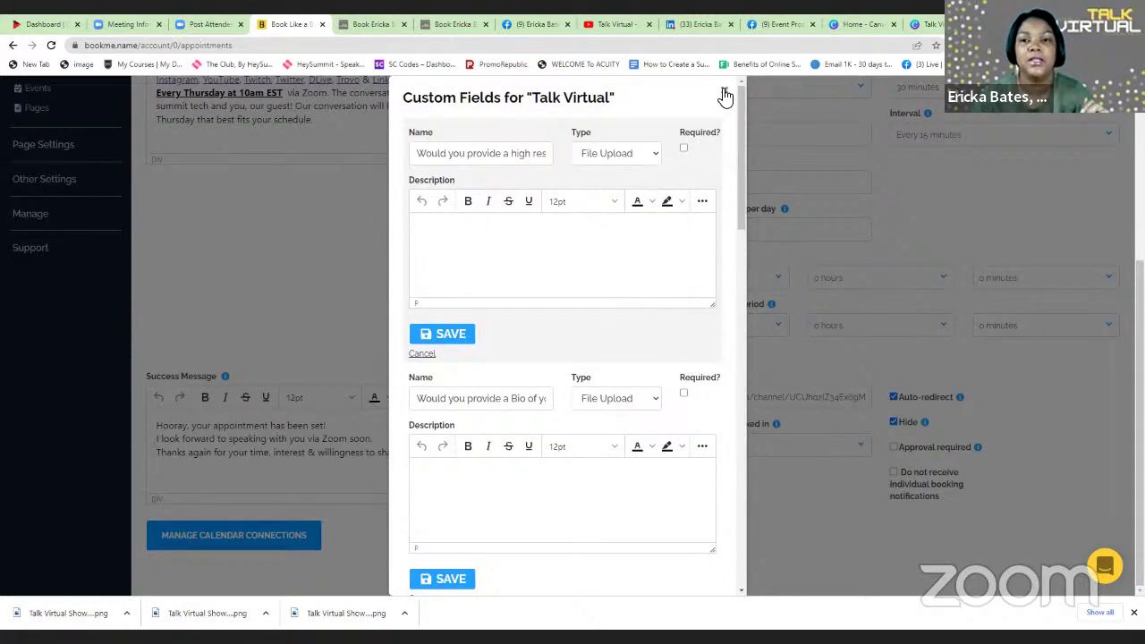
left_click(726, 94)
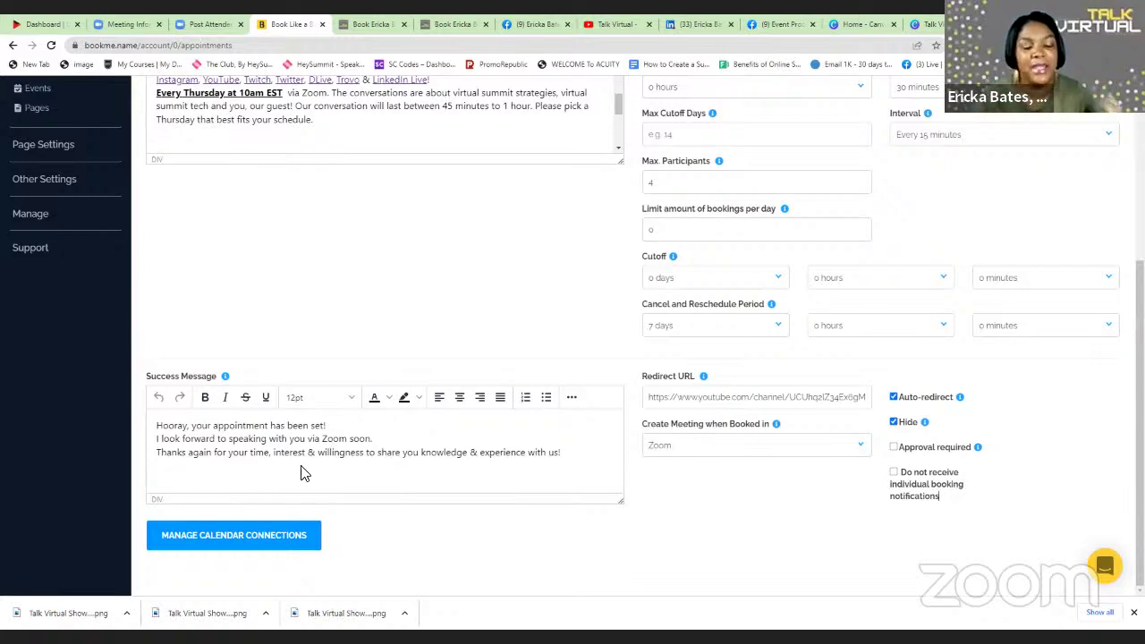
- Correct "you knowledge" to "your knowledge" in the success message and save the appointment
left_click(420, 453)
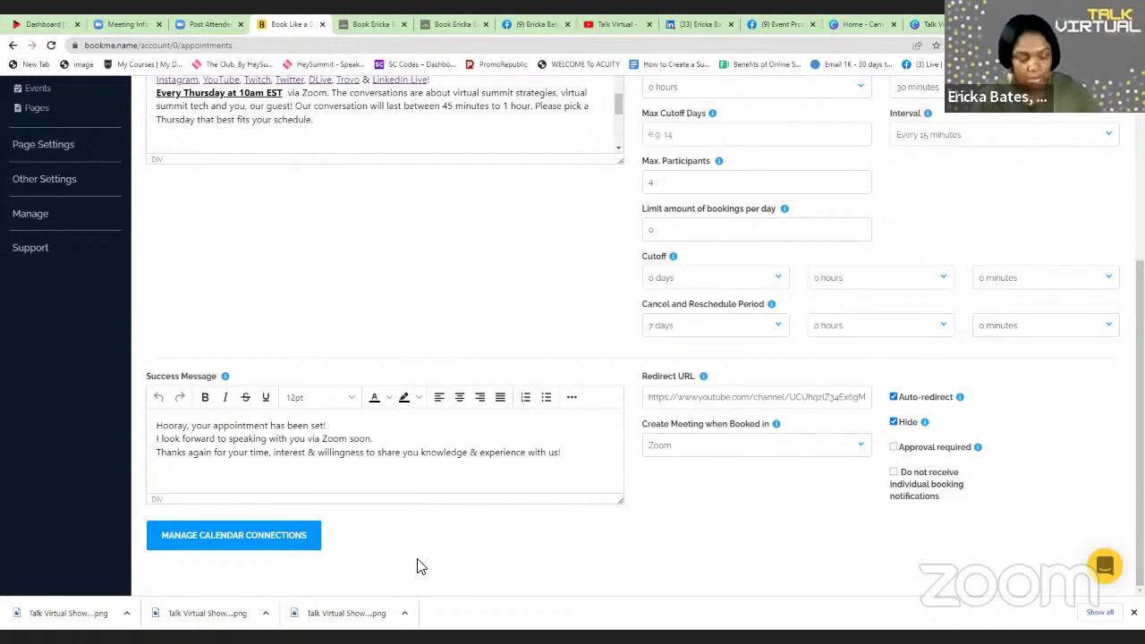
scroll(843, 322, "up", 4)
left_click(1063, 116)
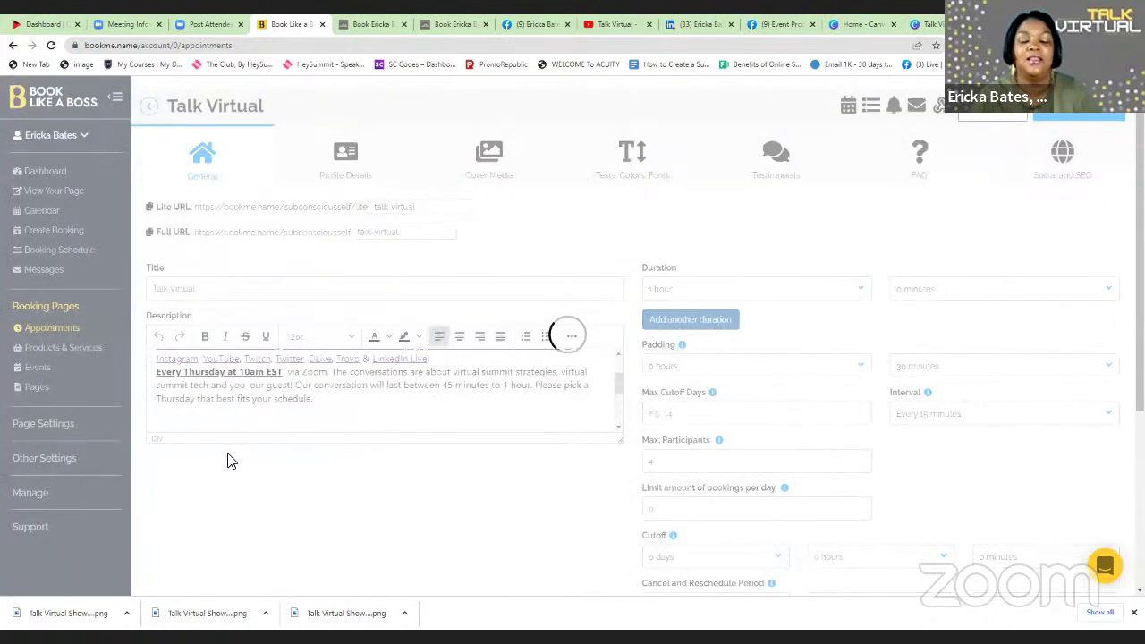
- Start a new line below the thank-you sentence in the success message
scroll(369, 387, "down", 6)
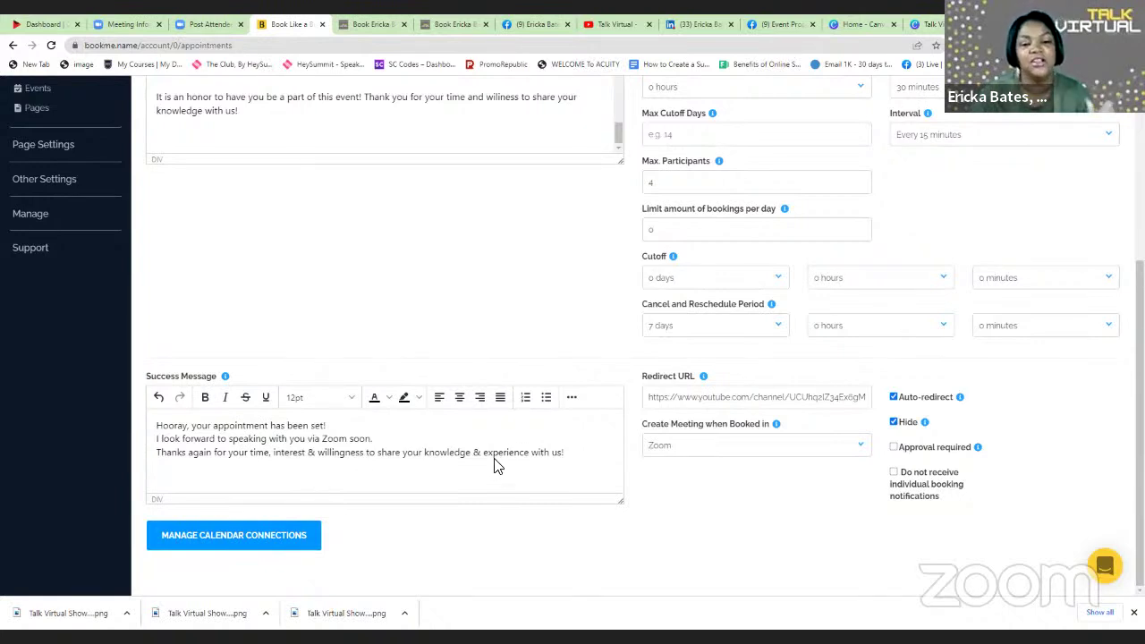
left_click(575, 456)
key("Return")
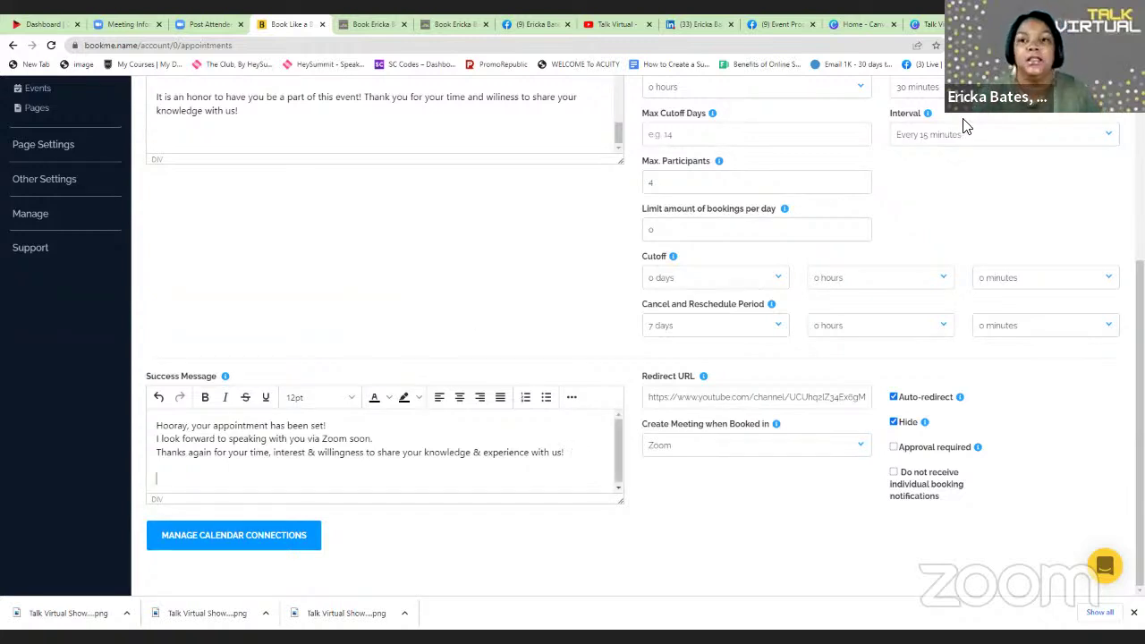
- Copy the name of the "Want to get the MAX out of your long form video content?" custom field and close the custom fields
scroll(879, 263, "up", 3)
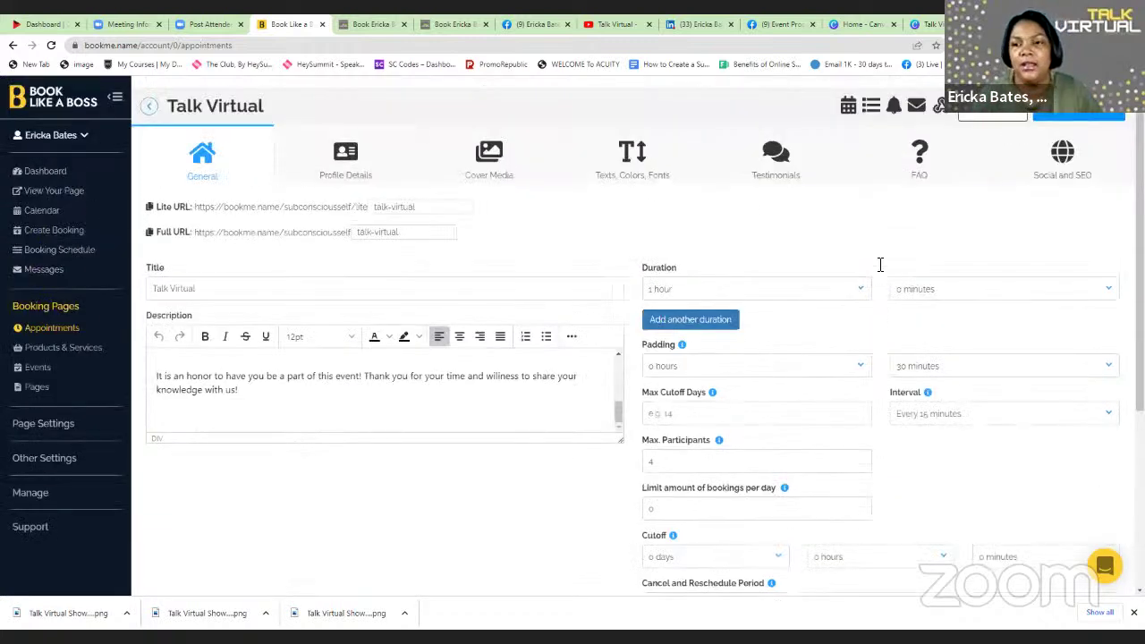
left_click(871, 106)
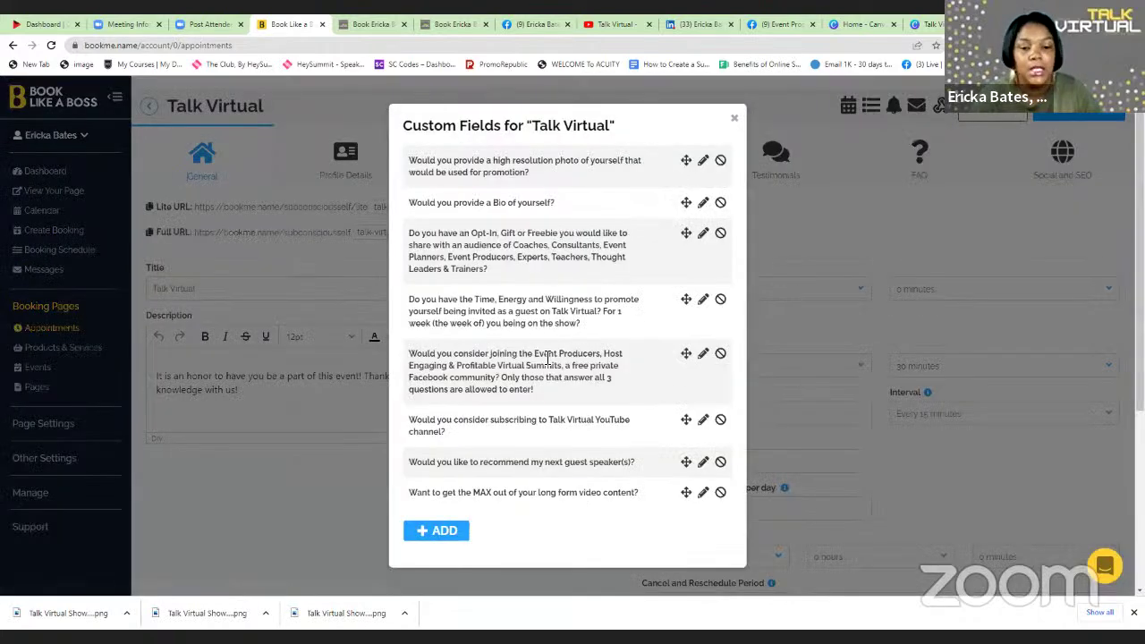
scroll(391, 517, "down", 3)
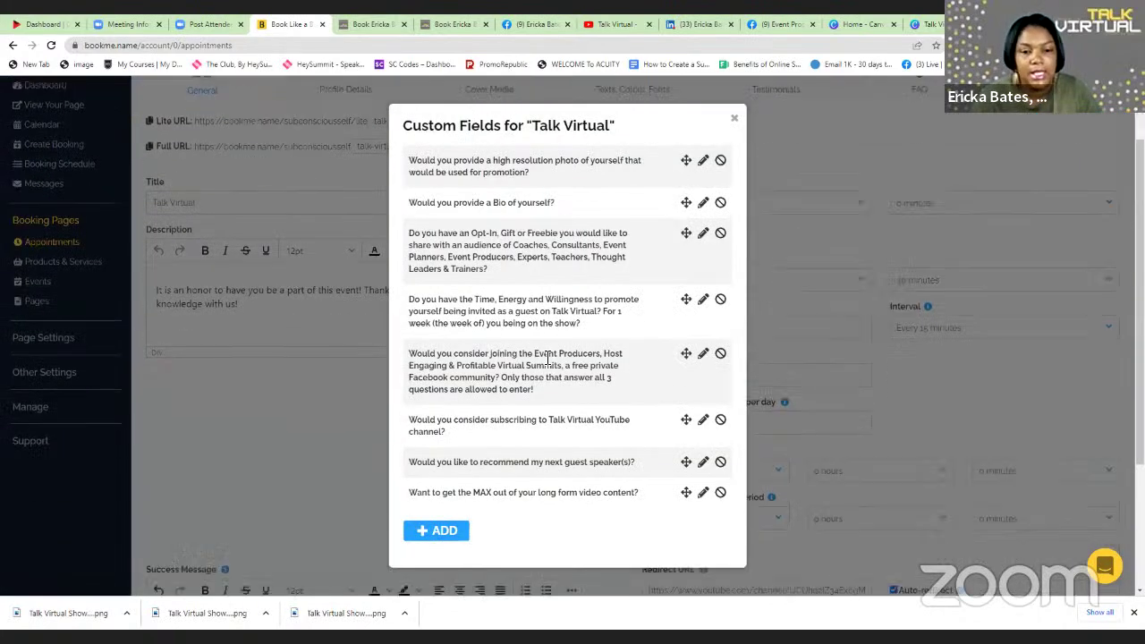
left_click(703, 493)
scroll(639, 384, "down", 3)
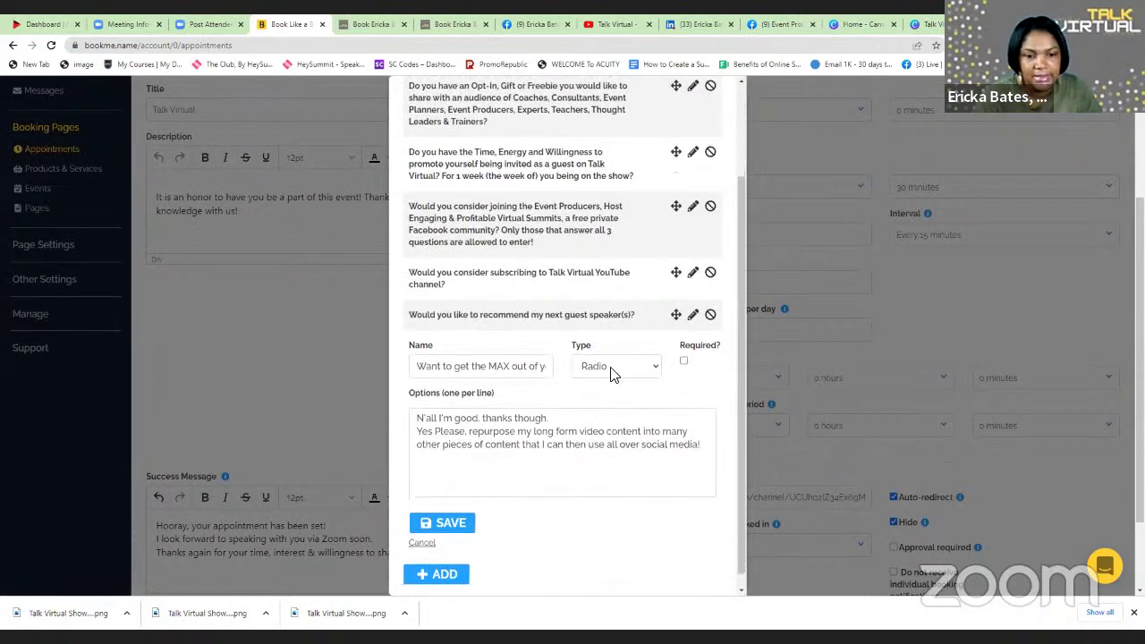
left_click_drag(417, 366, 562, 372)
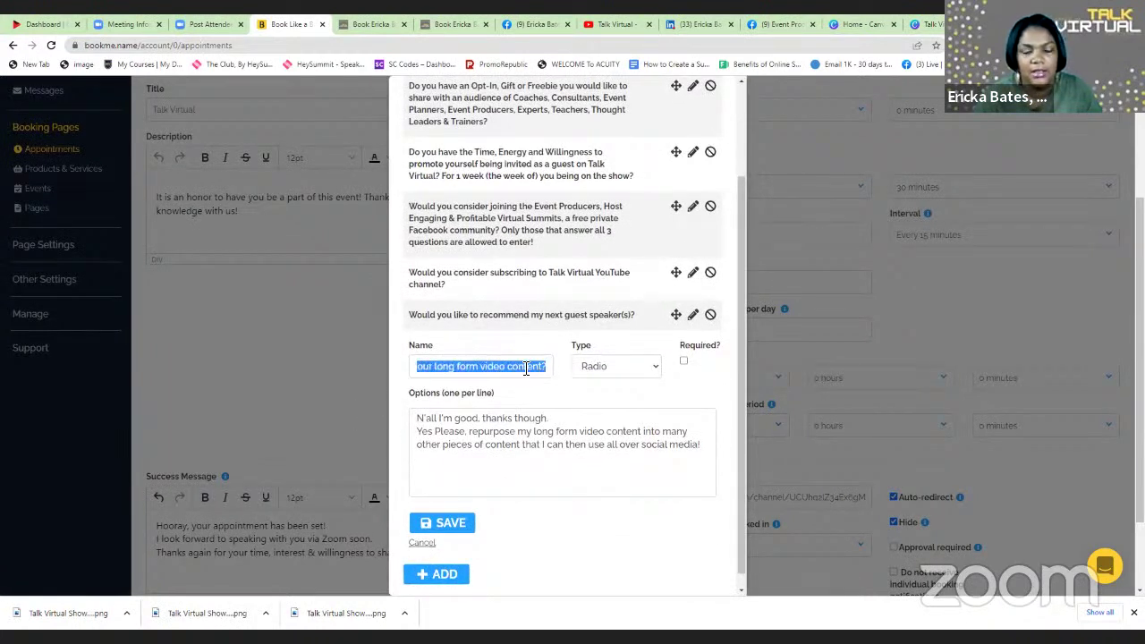
right_click(527, 368)
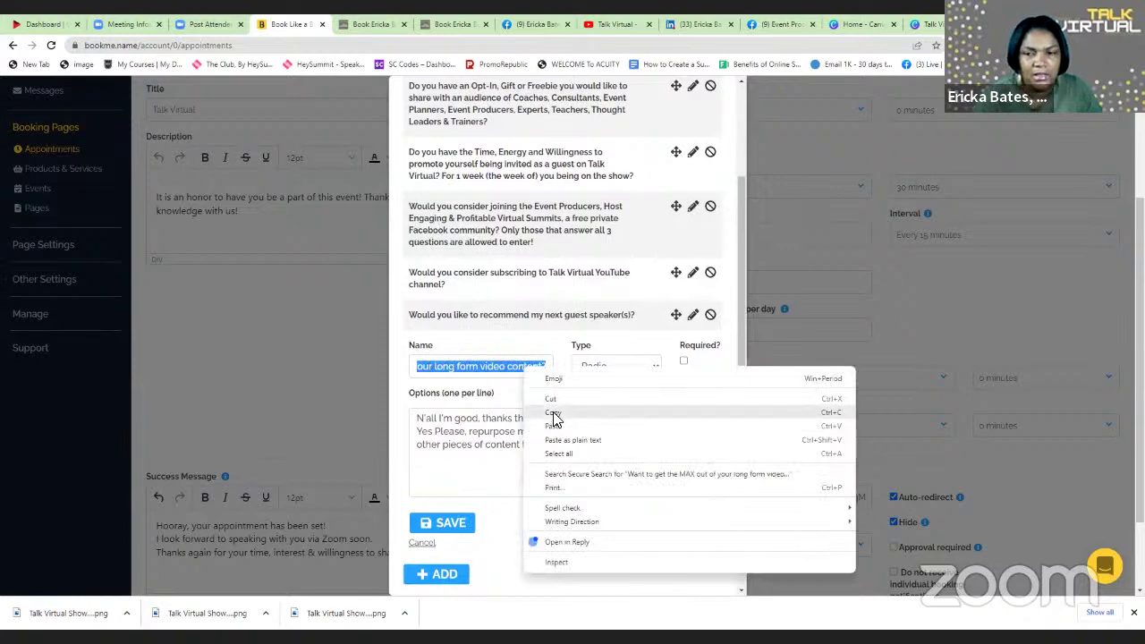
left_click(553, 412)
left_click(786, 159)
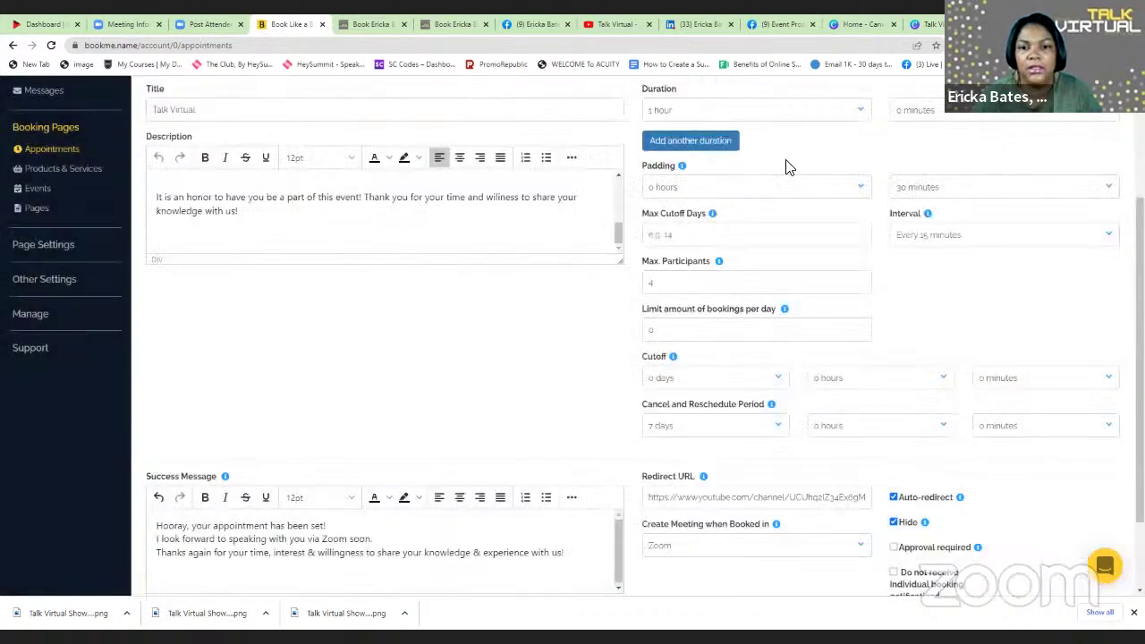
- Paste "Want to get the MAX out of your long form video content?" as a new line after a blank line in the success message
scroll(426, 286, "down", 2)
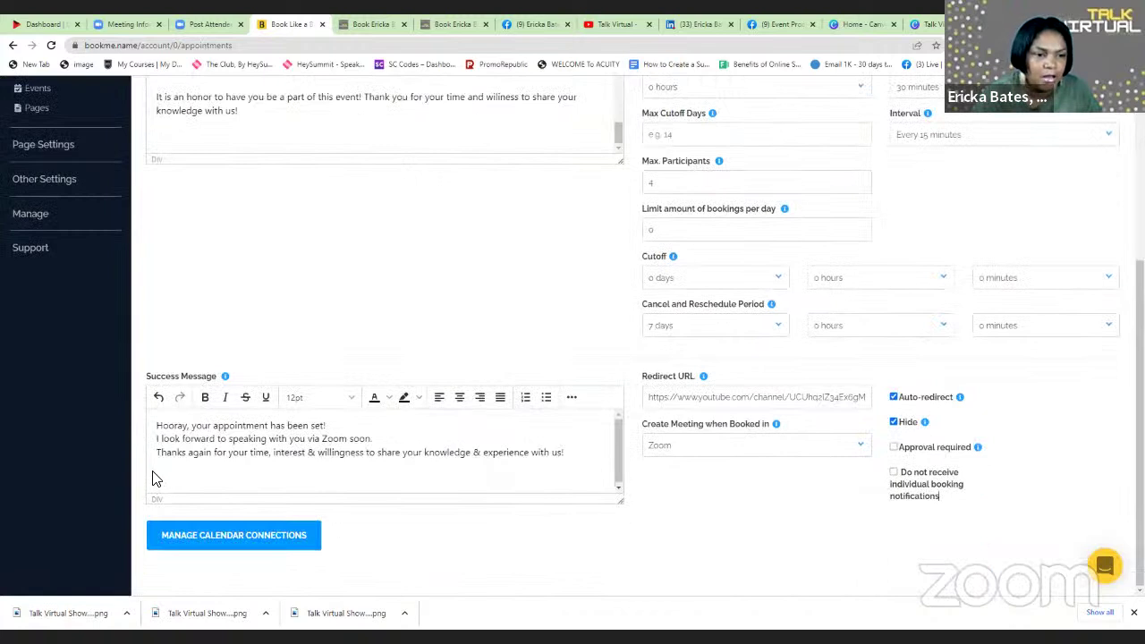
left_click(576, 453)
key("Return")
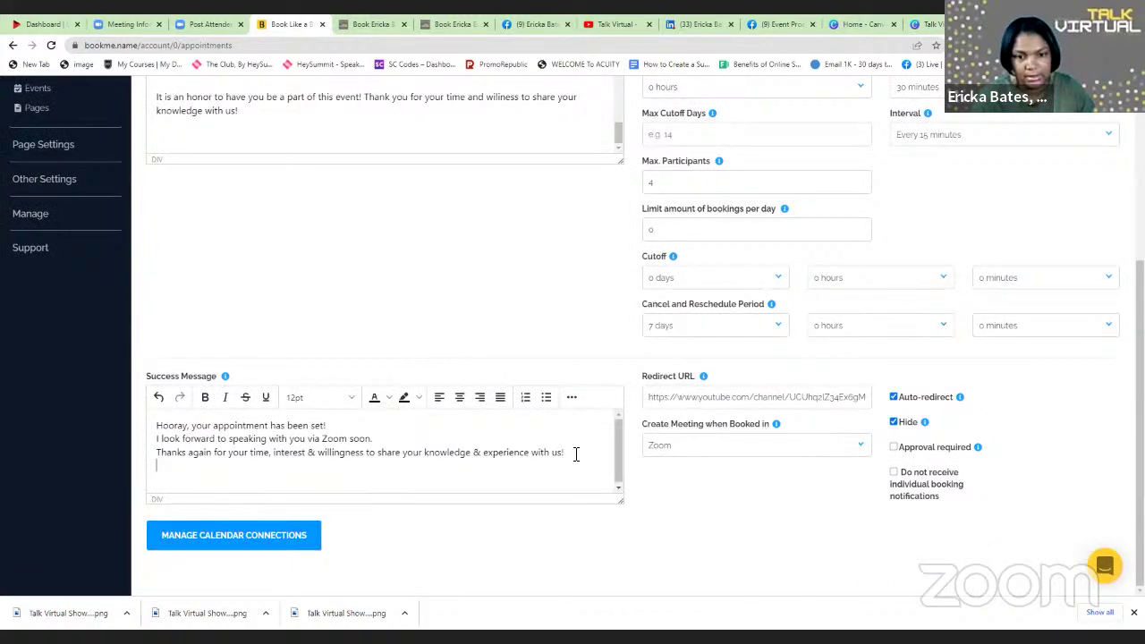
key("Return")
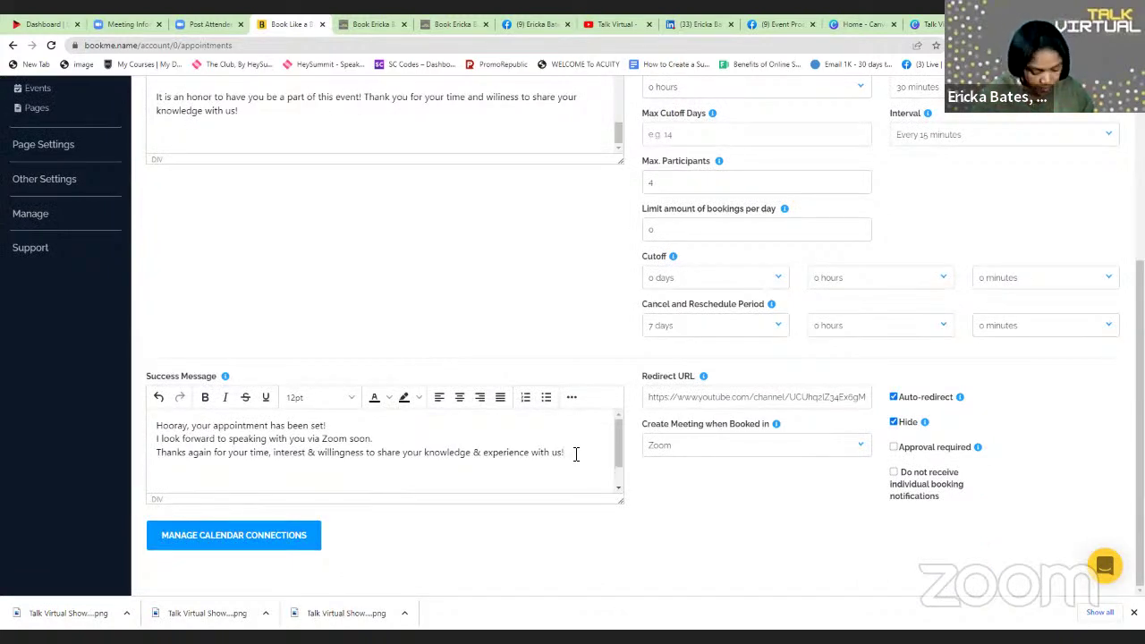
key("ctrl+v")
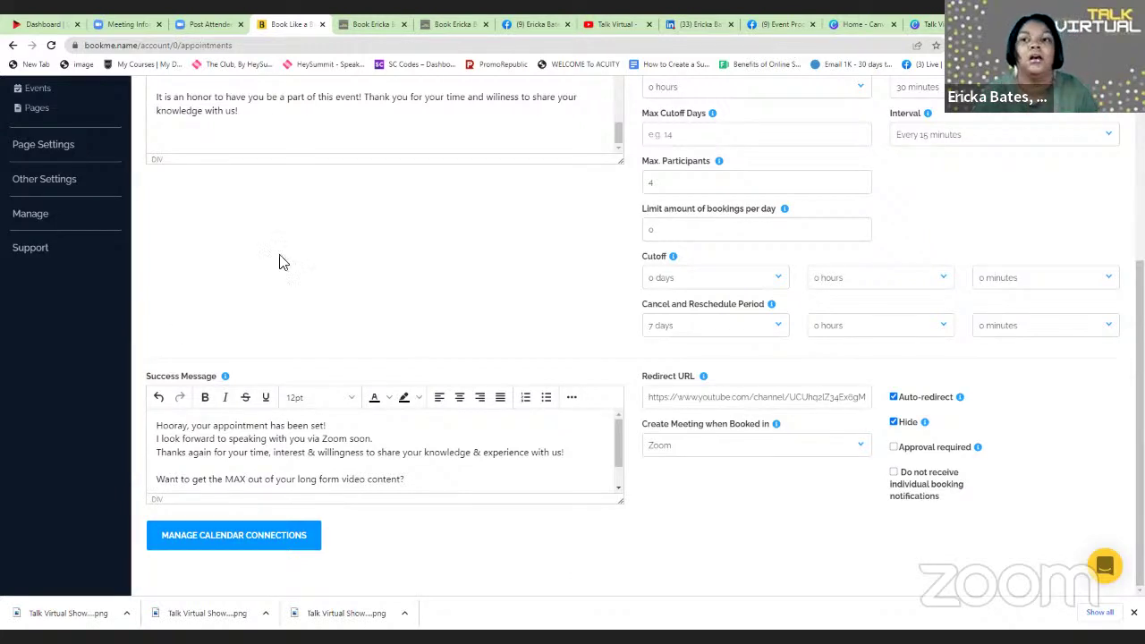
scroll(361, 309, "up", 3)
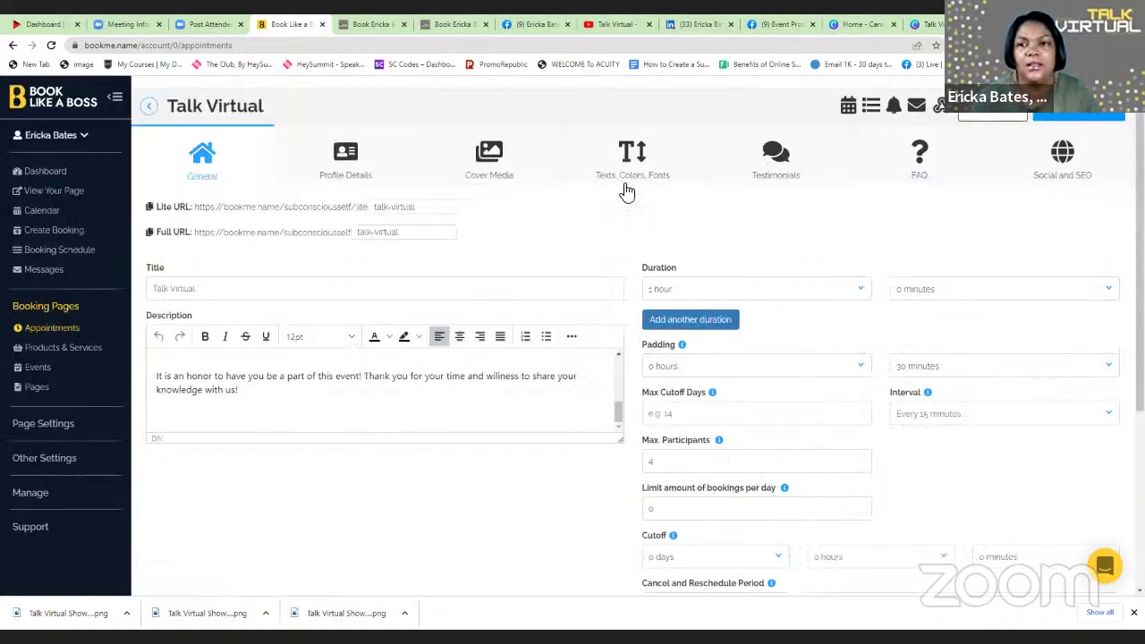
- Copy the "Yes Please, repurpose my long form video content" option line from the "Want to get the MAX" custom field and close the custom fields
left_click(869, 106)
scroll(642, 368, "down", 5)
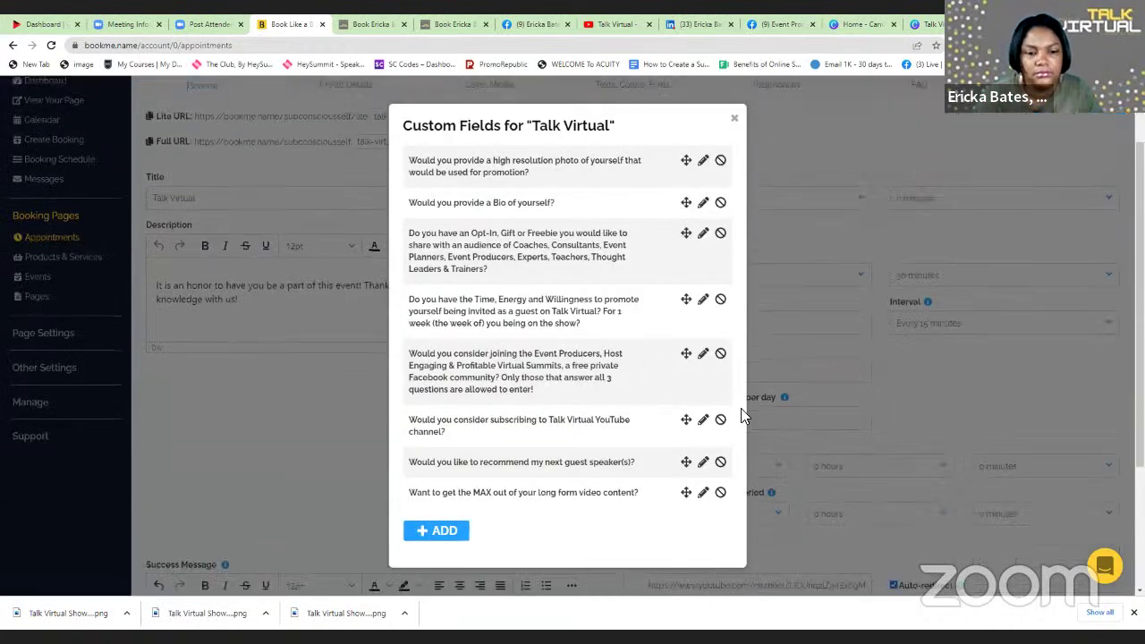
left_click(702, 493)
scroll(654, 463, "down", 3)
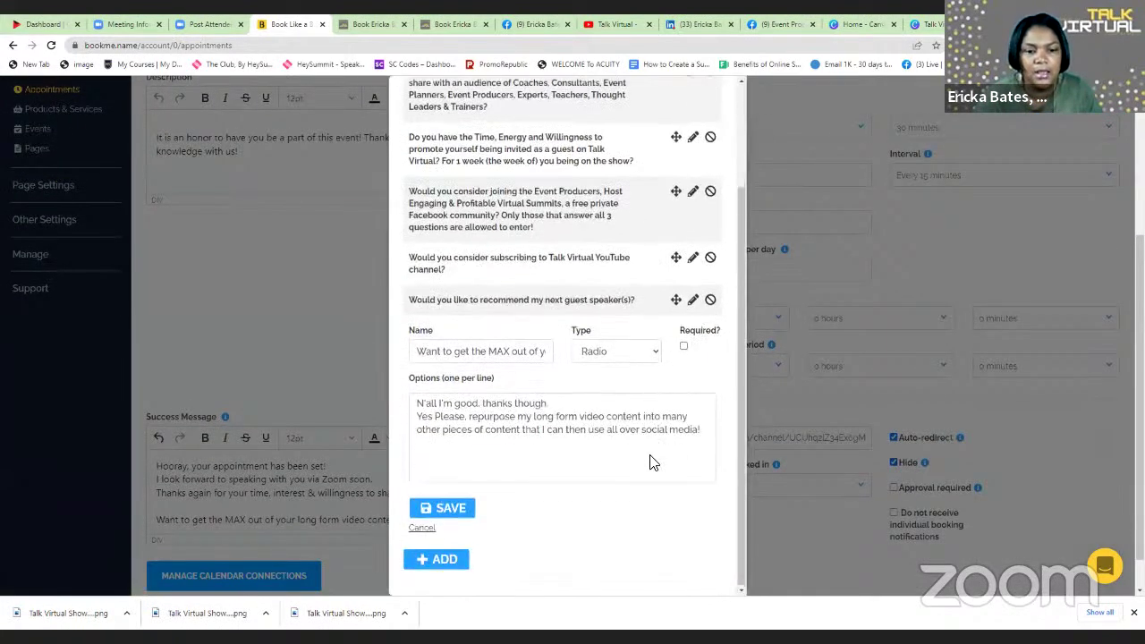
left_click_drag(704, 429, 414, 422)
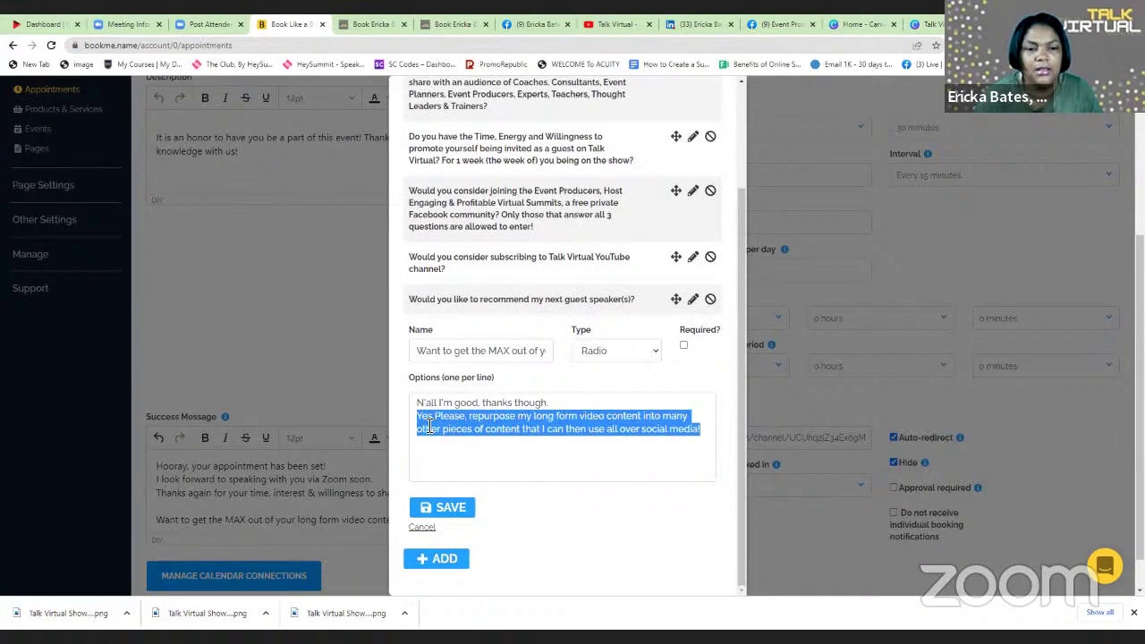
right_click(422, 423)
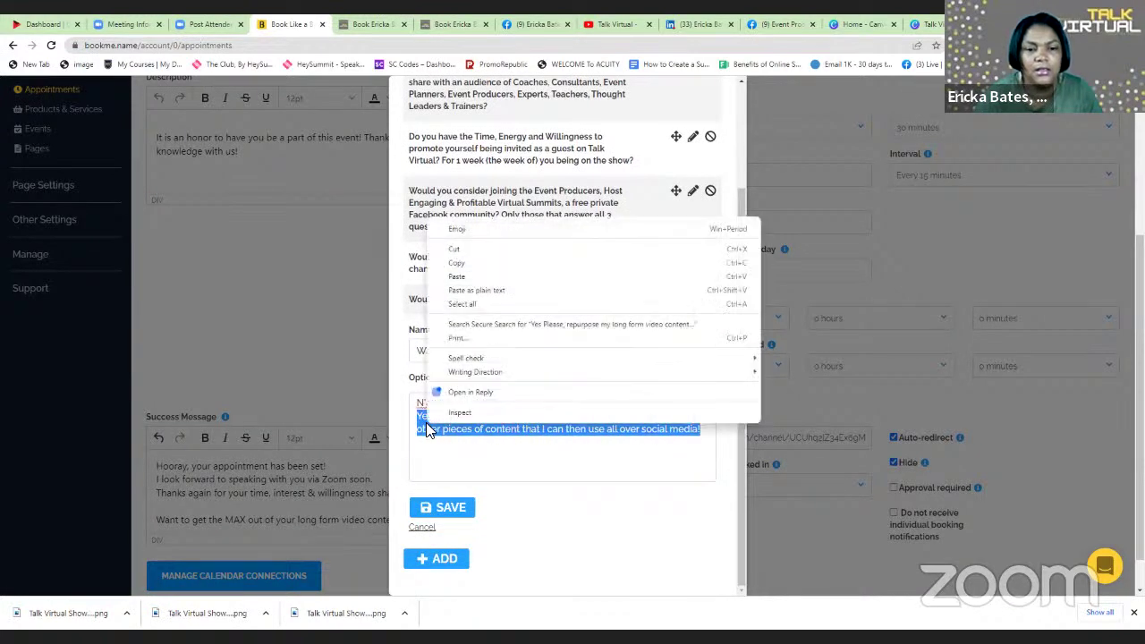
left_click(458, 262)
left_click(944, 224)
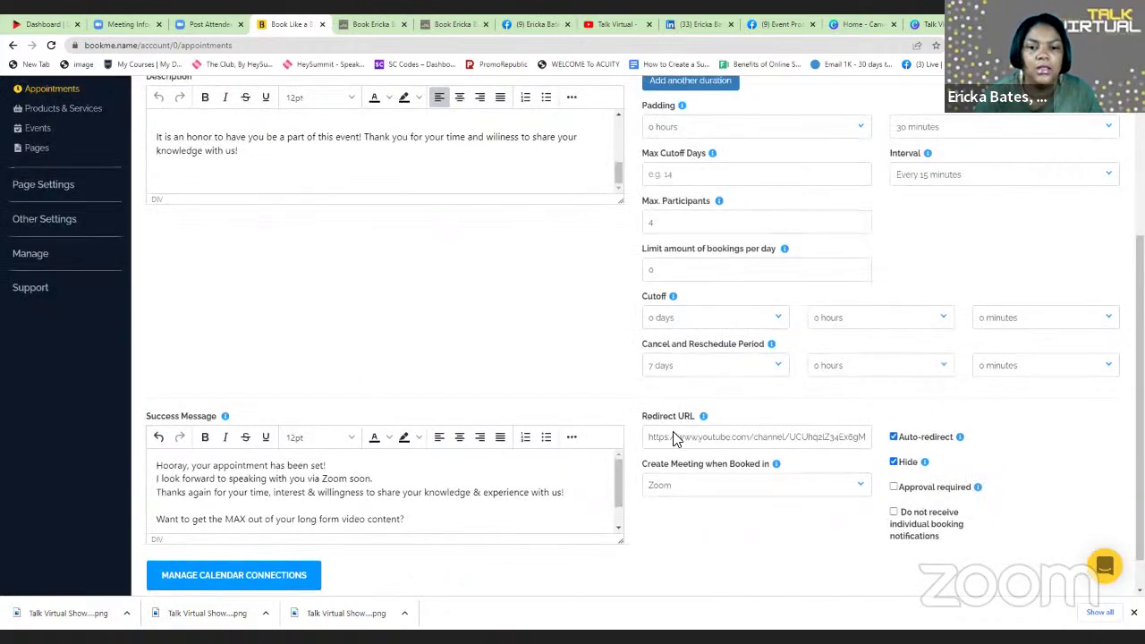
- Insert "If you seleted:" and the copied "Yes Please" option text before the "Want to get the MAX" question in the success message
scroll(384, 474, "down", 3)
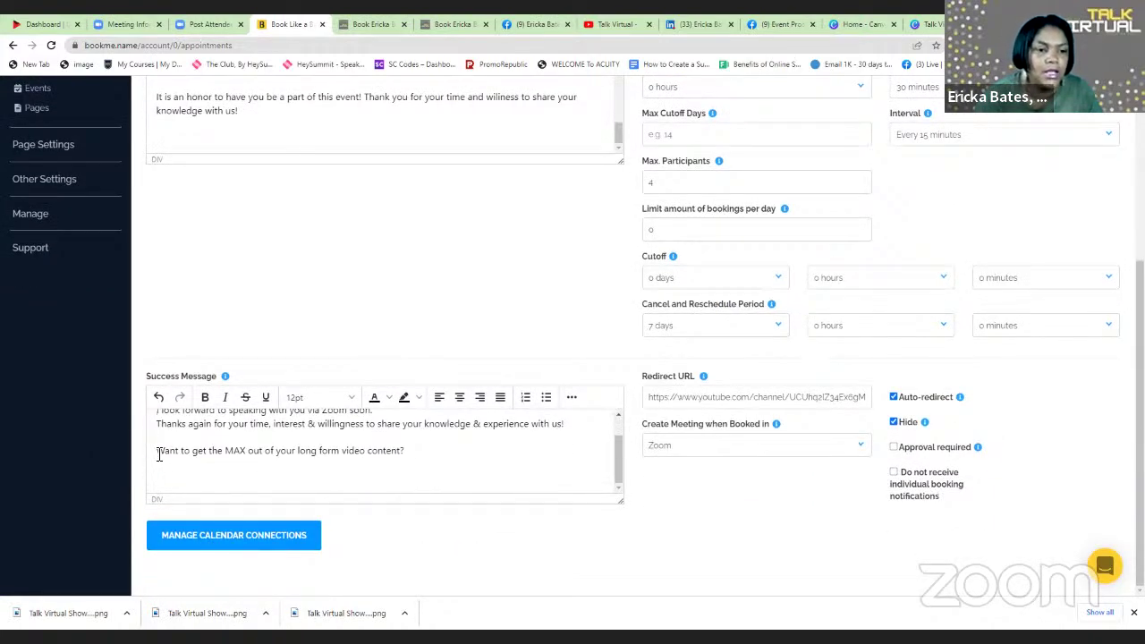
type("If you")
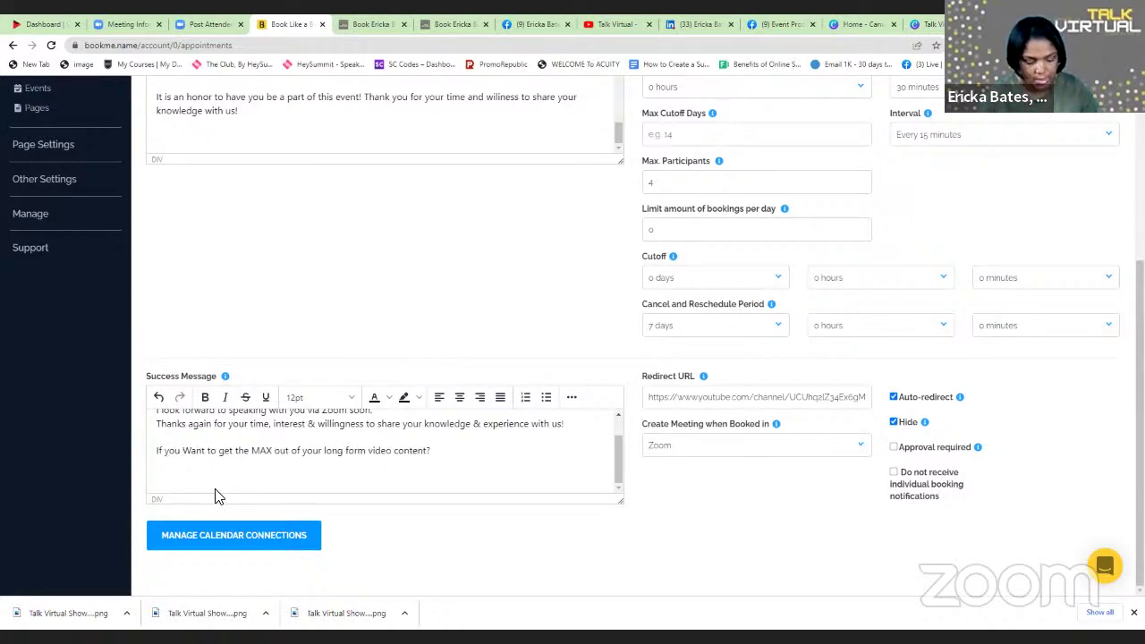
type(" seleted")
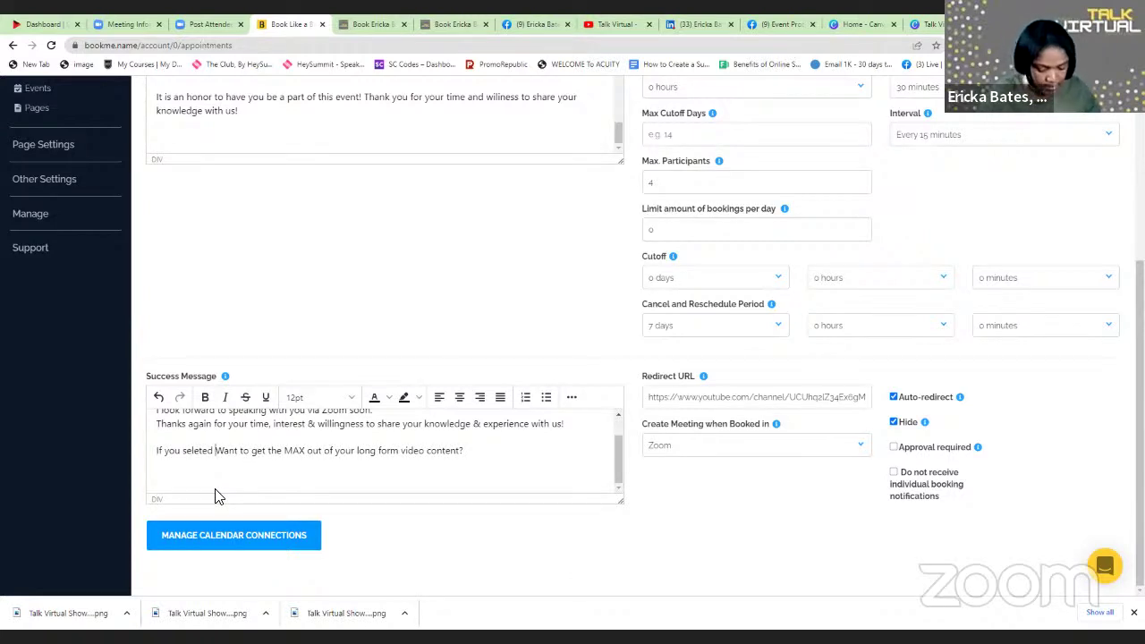
key("ctrl+v")
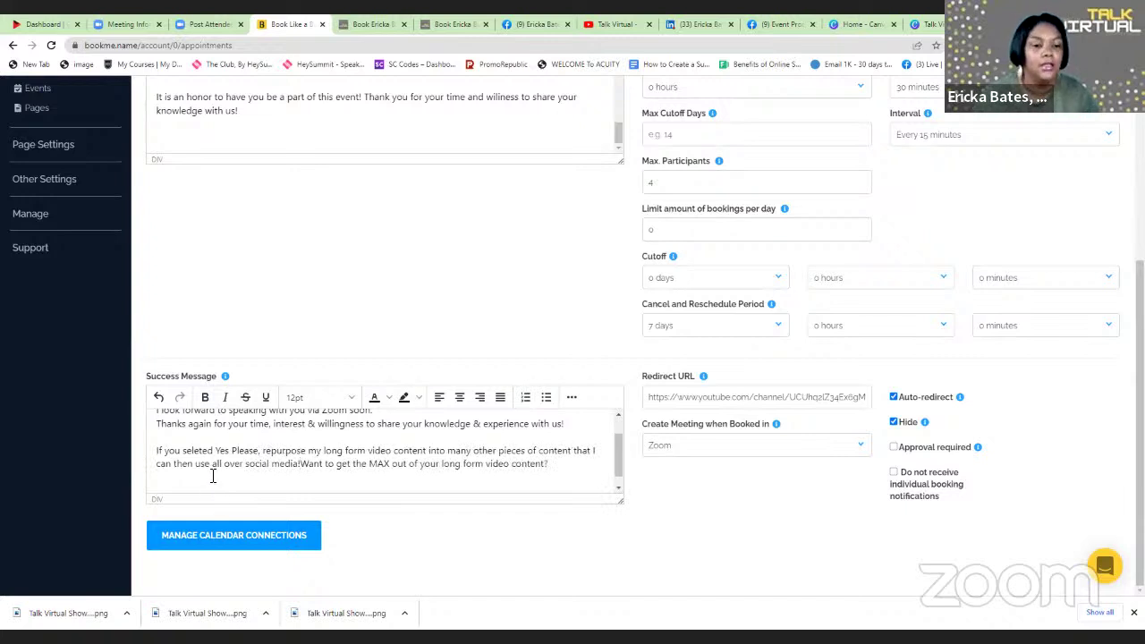
type("!")
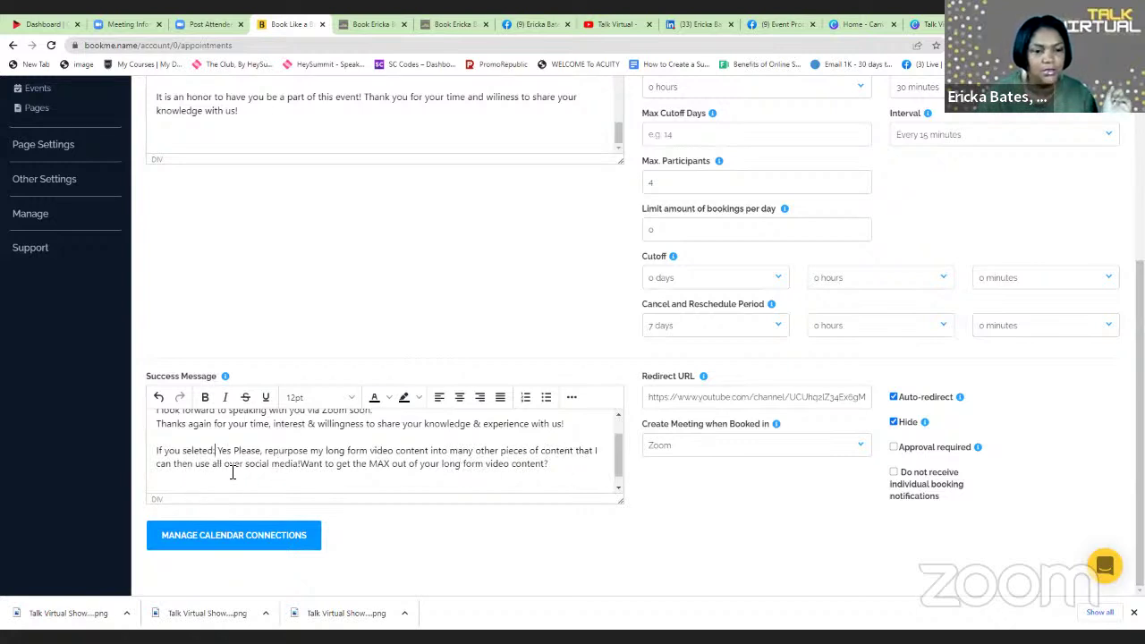
- Move the "Want to get the MAX" question onto its own line, separated from the "Yes Please" text by a blank line
left_click(301, 465)
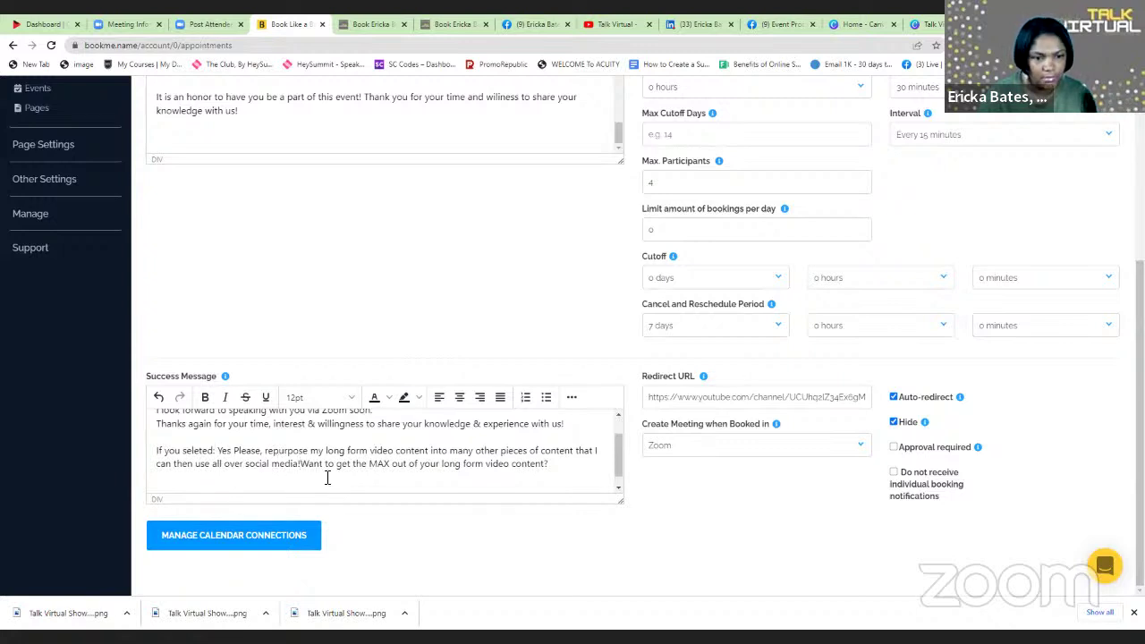
key("Return")
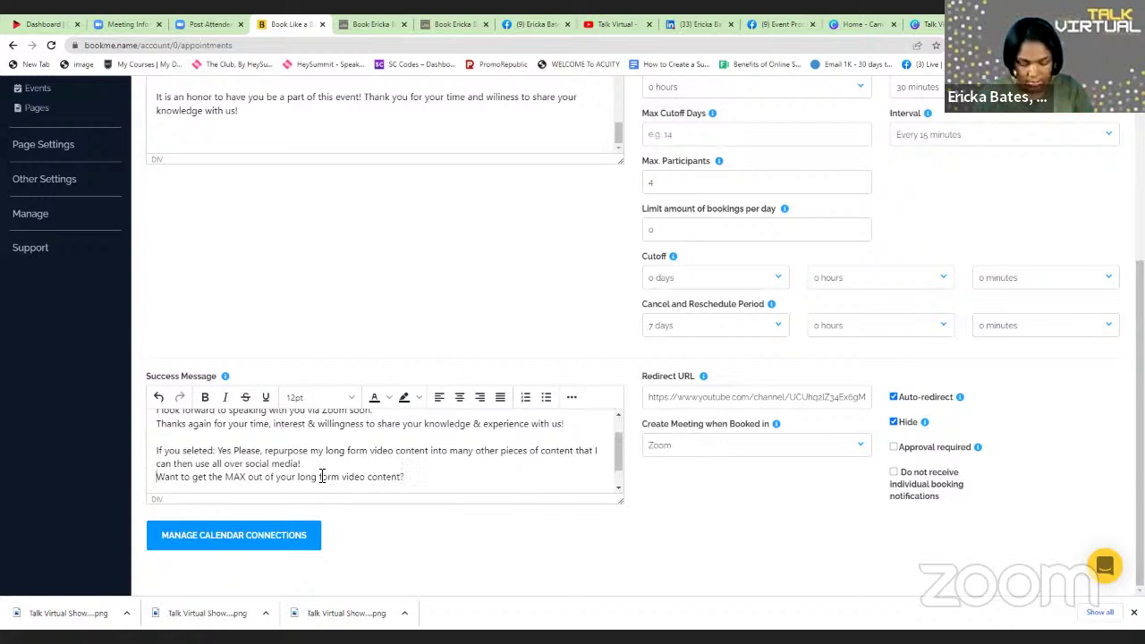
key("Return")
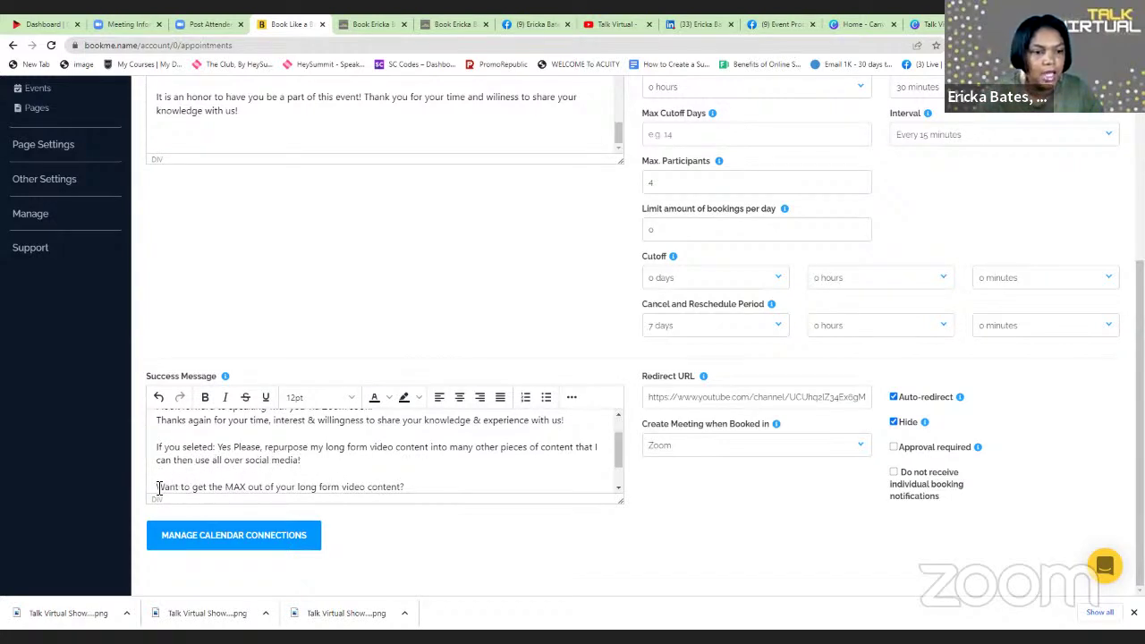
left_click_drag(157, 488, 411, 454)
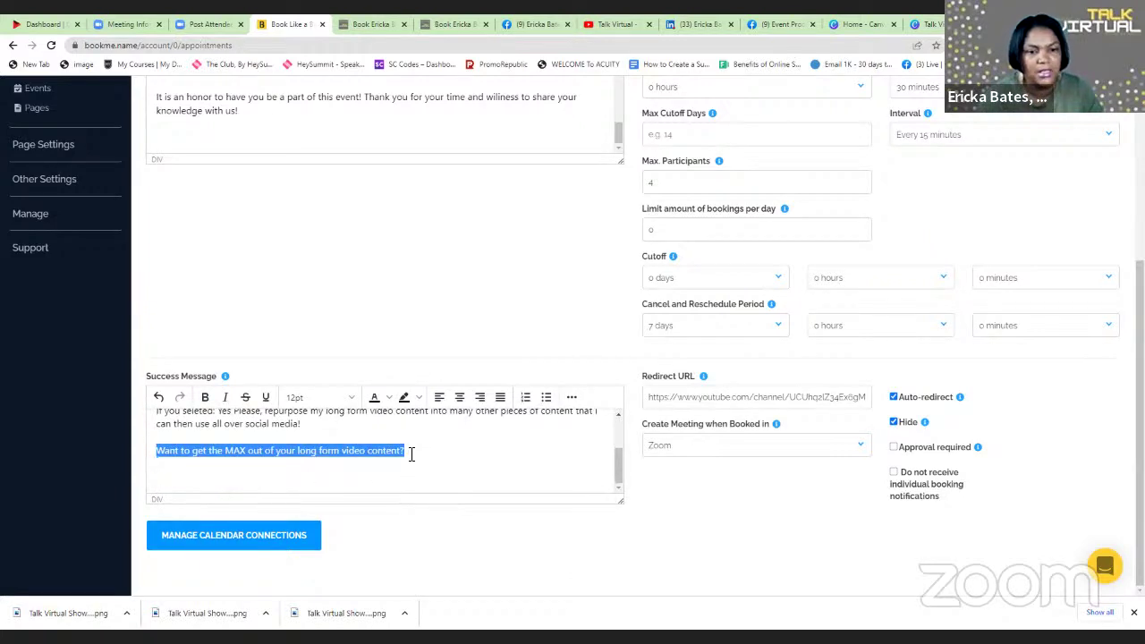
- Add "I can offer you a free one" after "all over social media!" in the success message
left_click(324, 425)
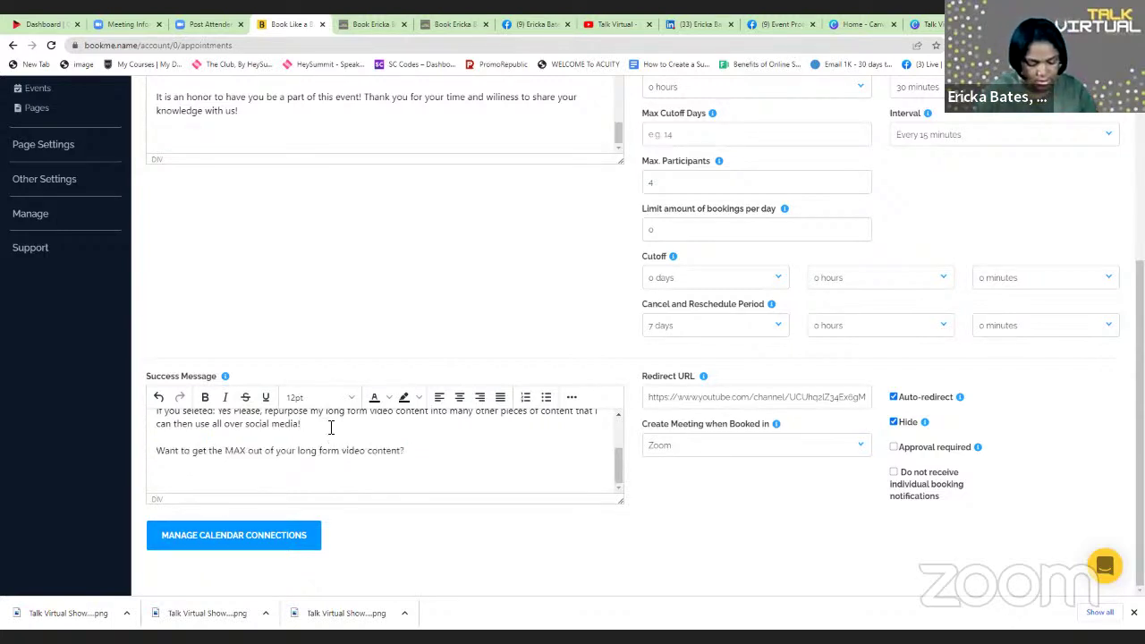
type("I can")
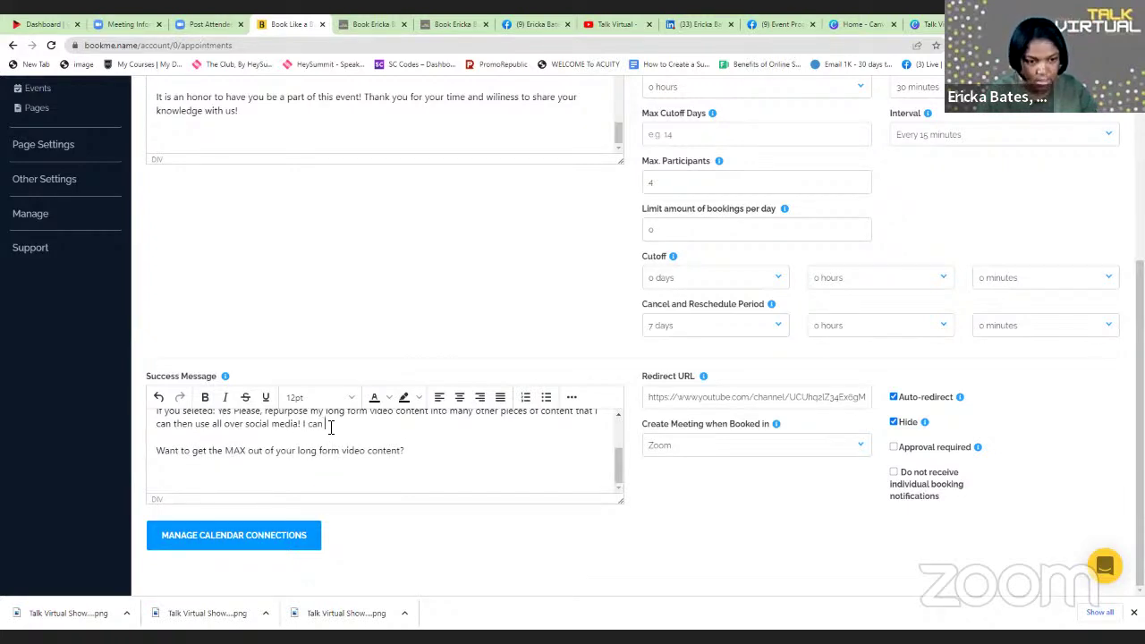
type(" cffer")
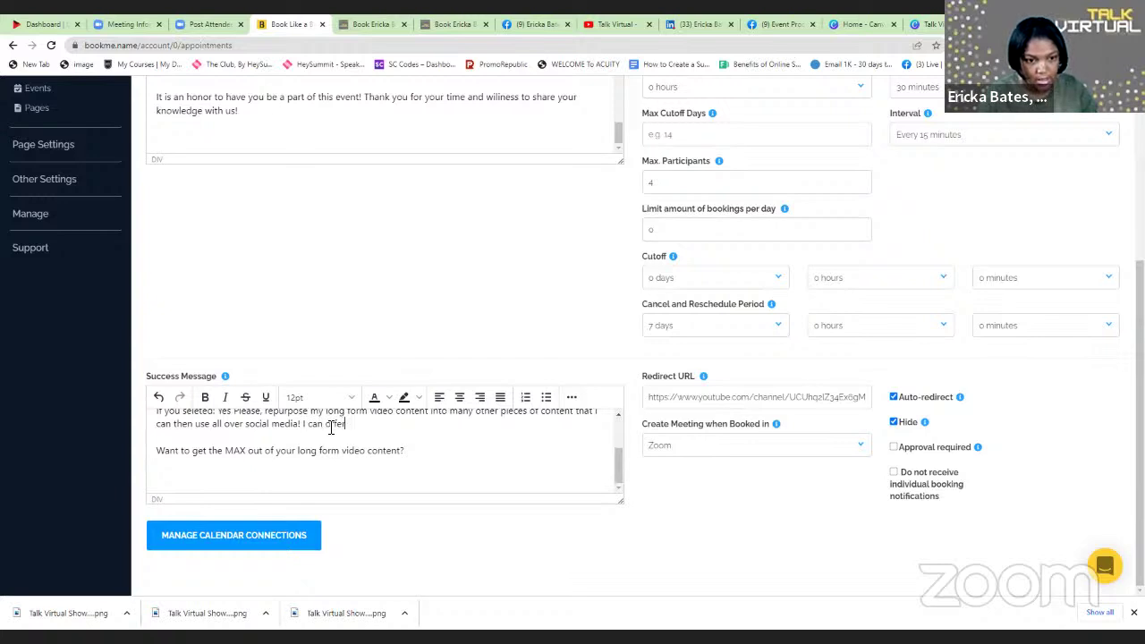
type(" you")
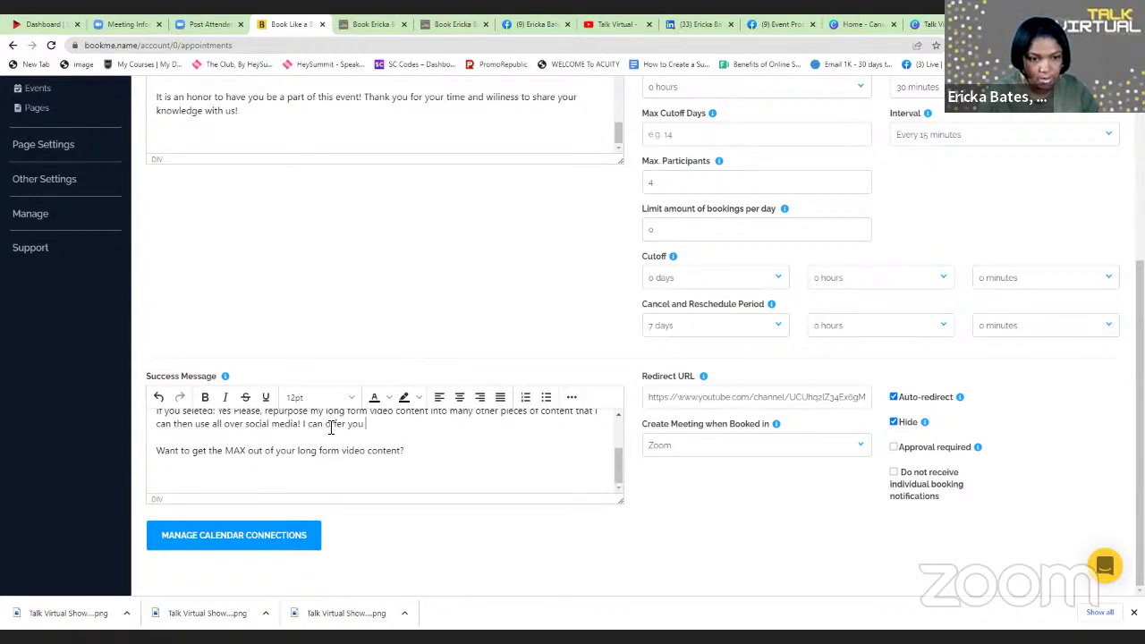
type(" a ")
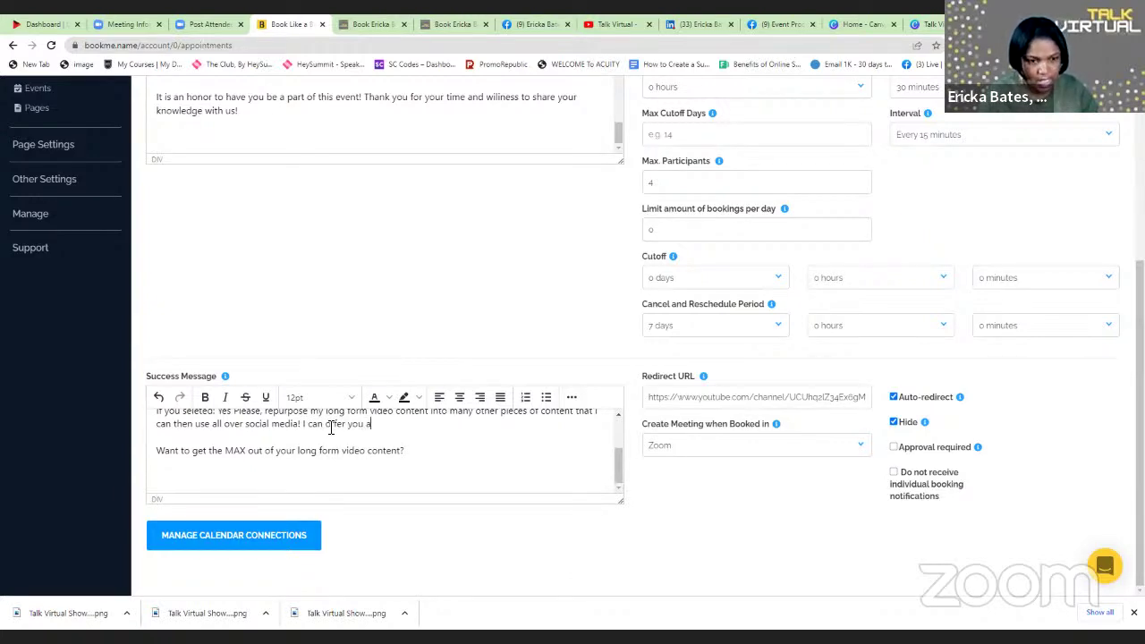
type("free")
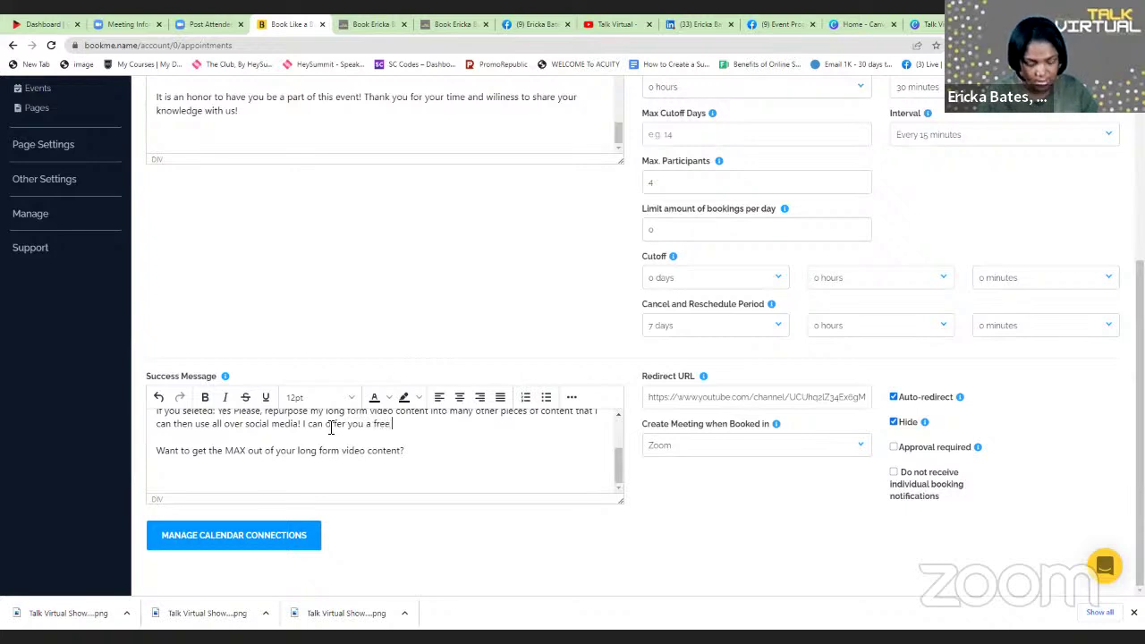
type(" one")
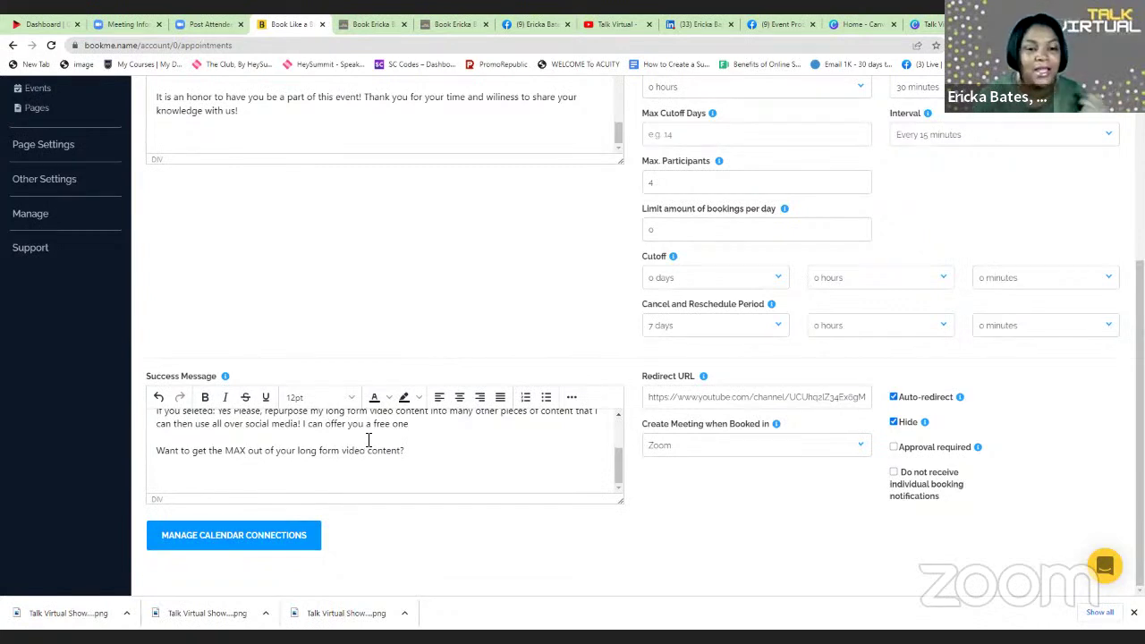
- Replace "a free one" with "our recorded conversation" in the offer sentence of the success message
left_click_drag(366, 426, 410, 430)
type("O")
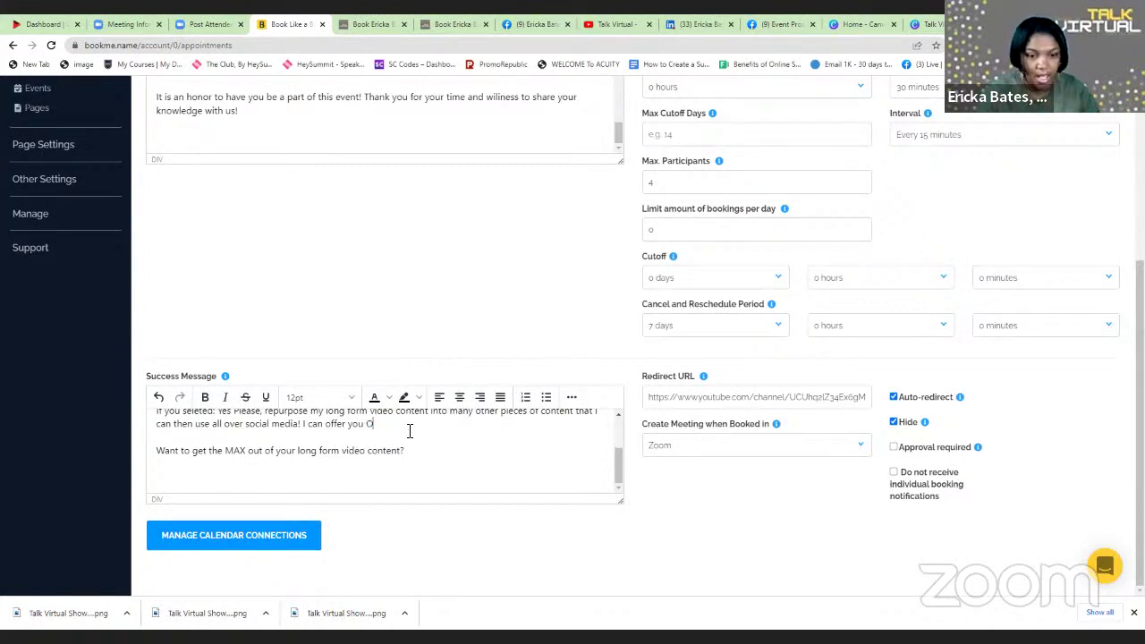
key("BackSpace")
type("ur")
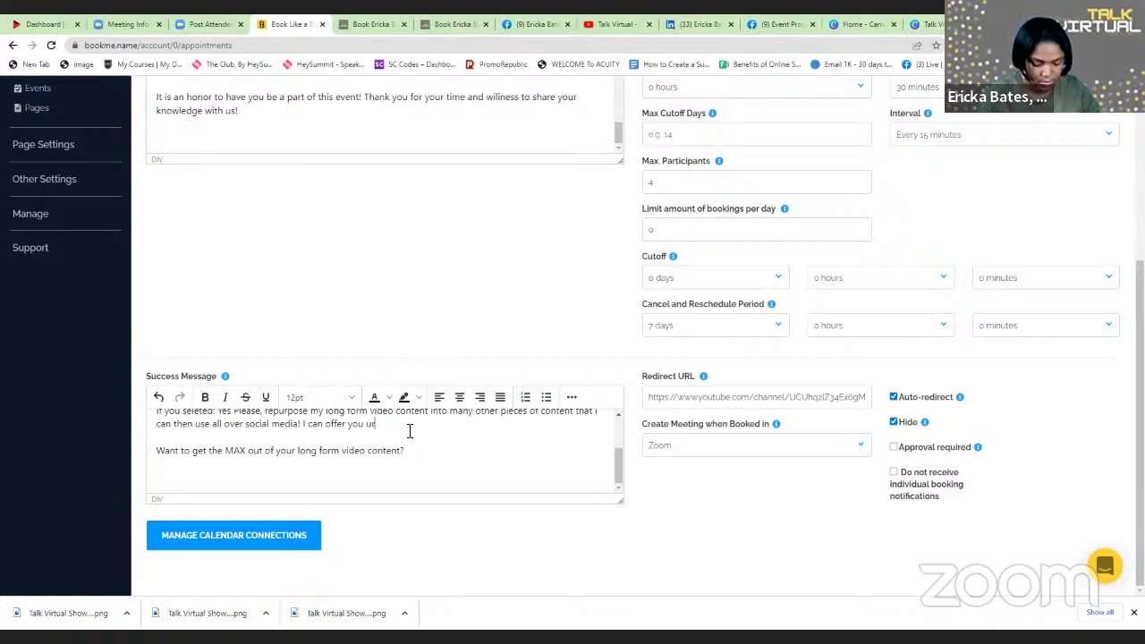
key("BackSpace")
key("BackSpace")
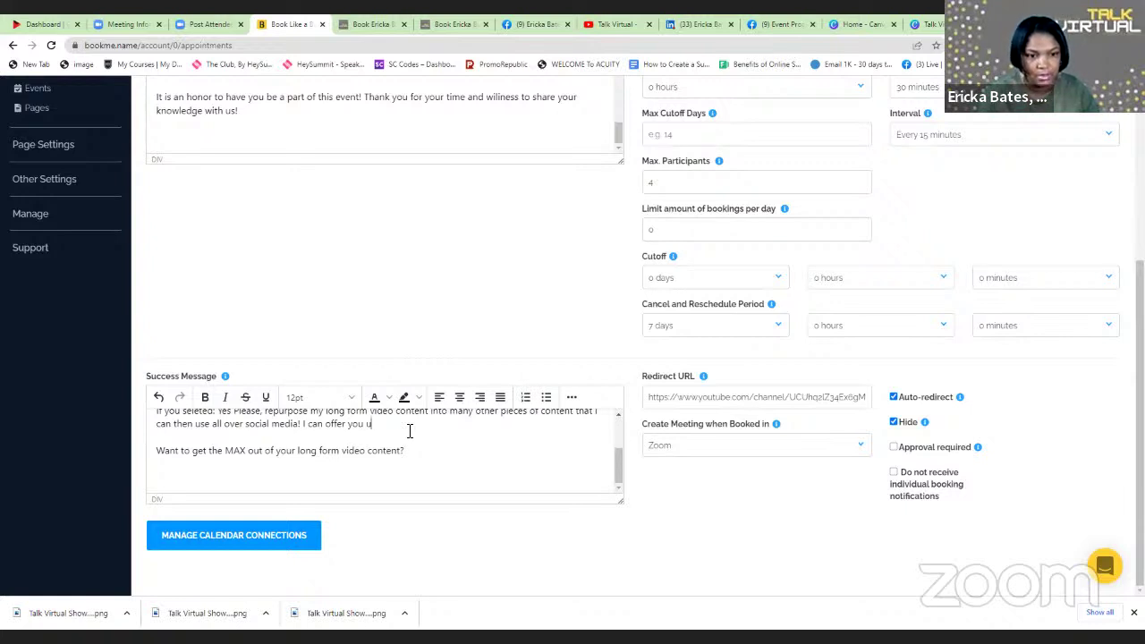
type("our")
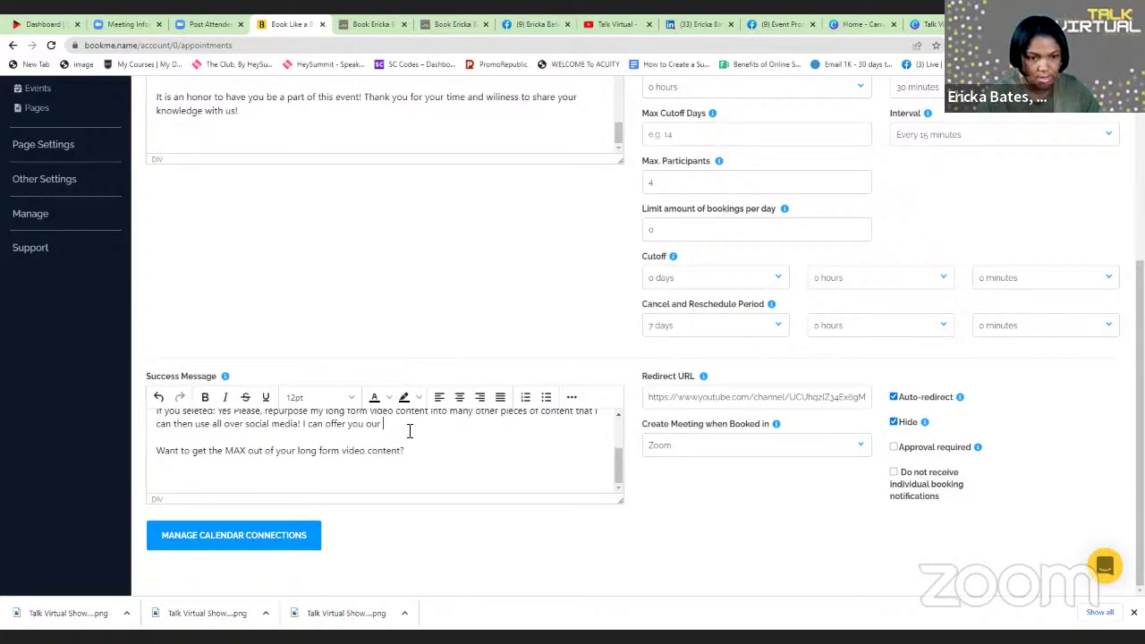
type("recor")
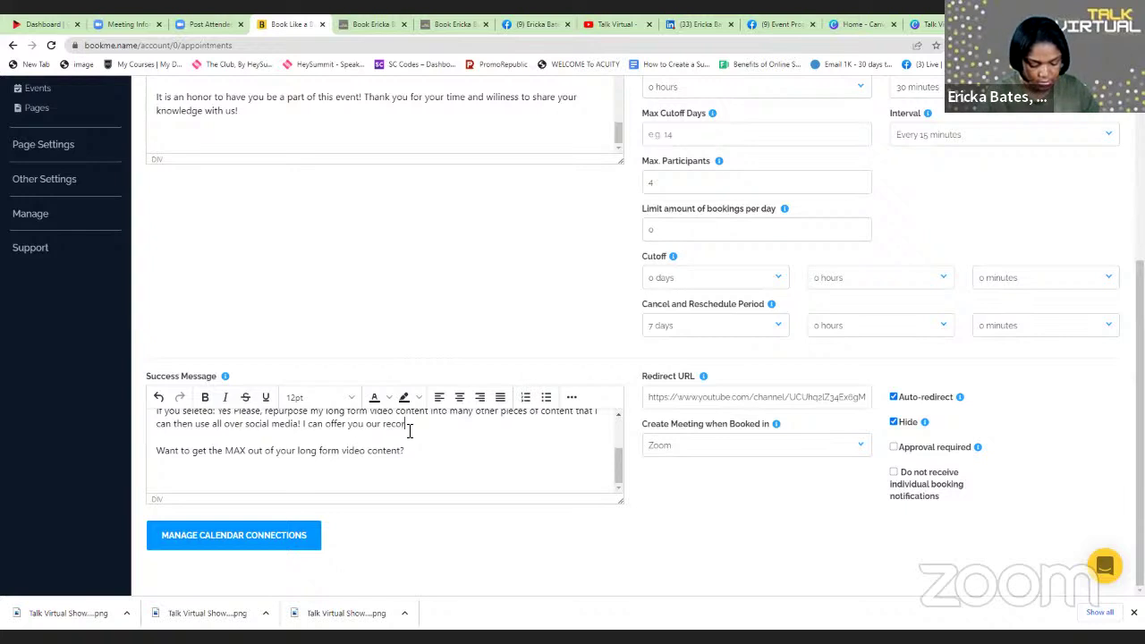
type("ded conversation")
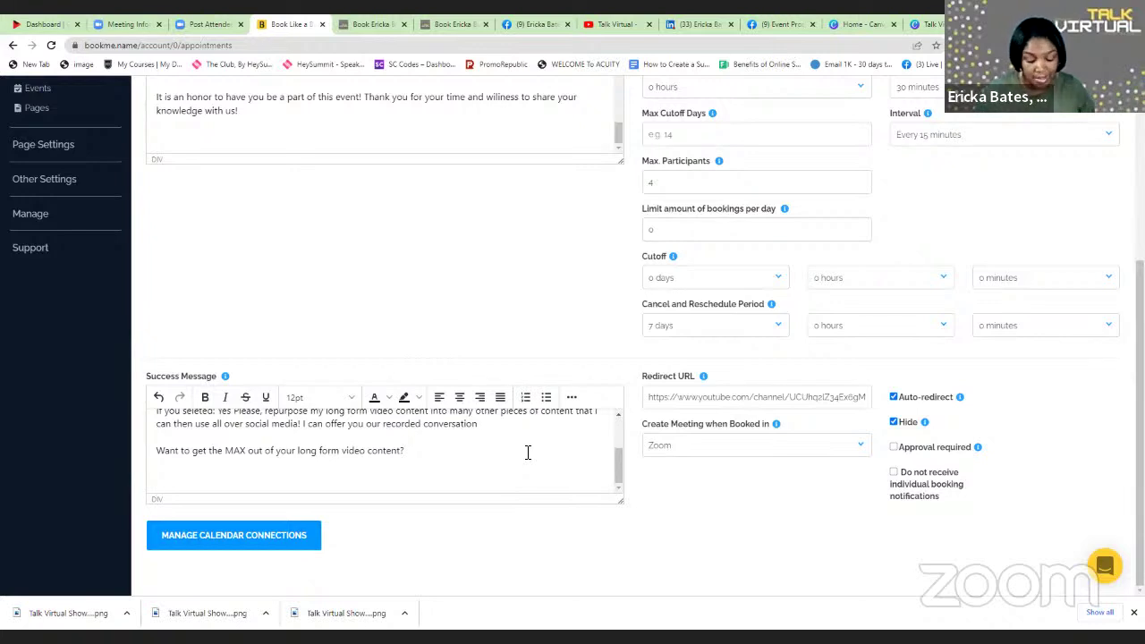
- Complete the offer sentence in the success message with "reperposed into 20 pices of content." after "our recorded conversation"
type("re")
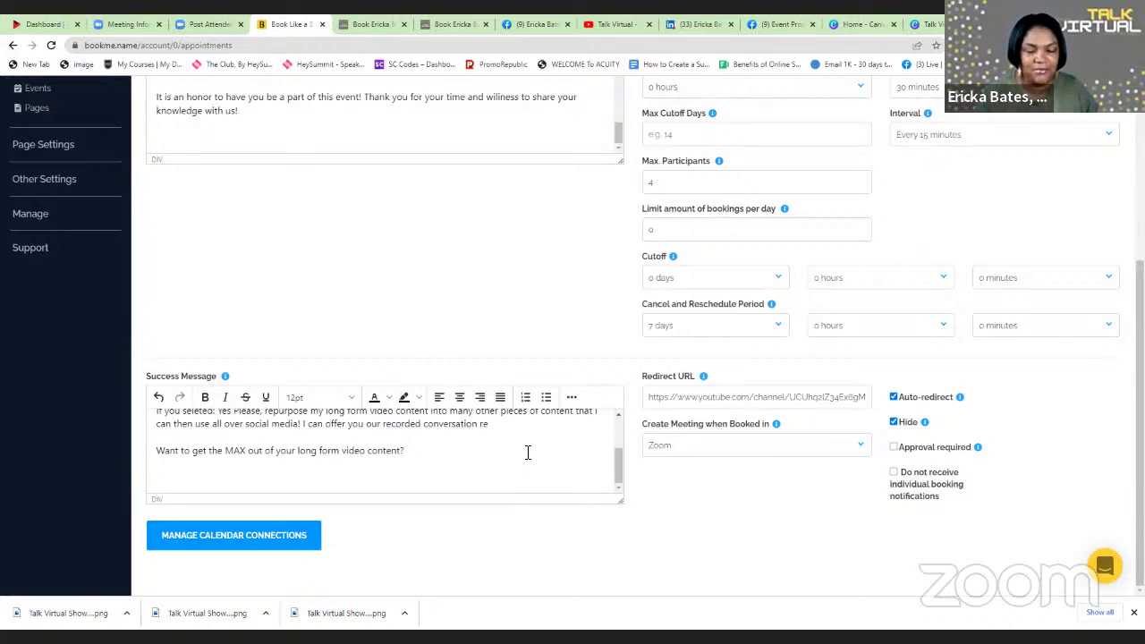
type("per")
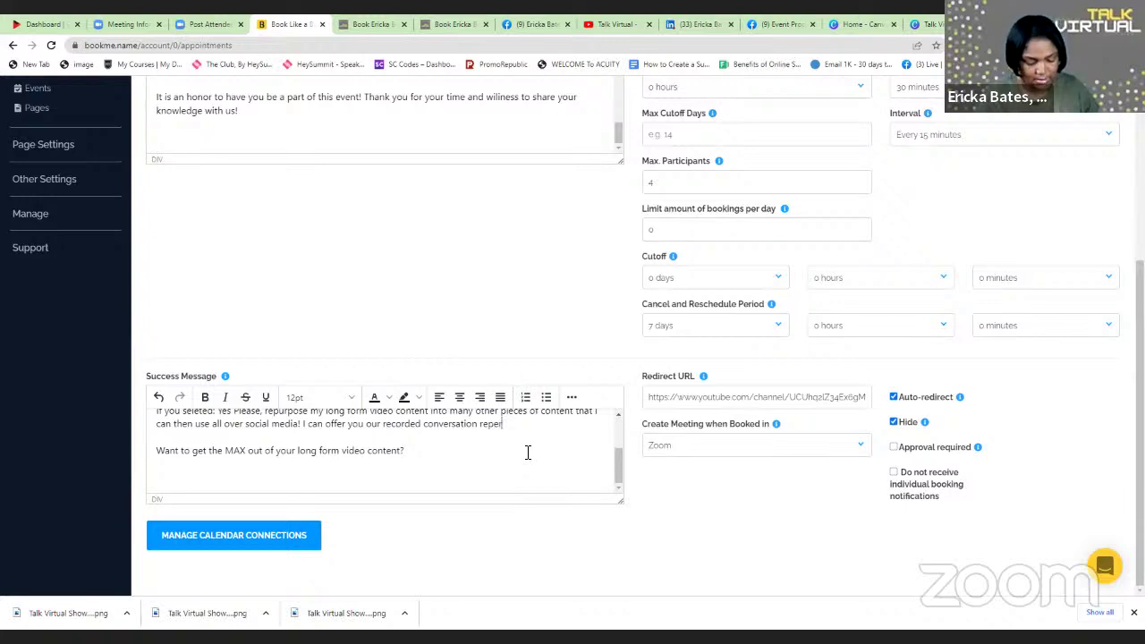
type("posed")
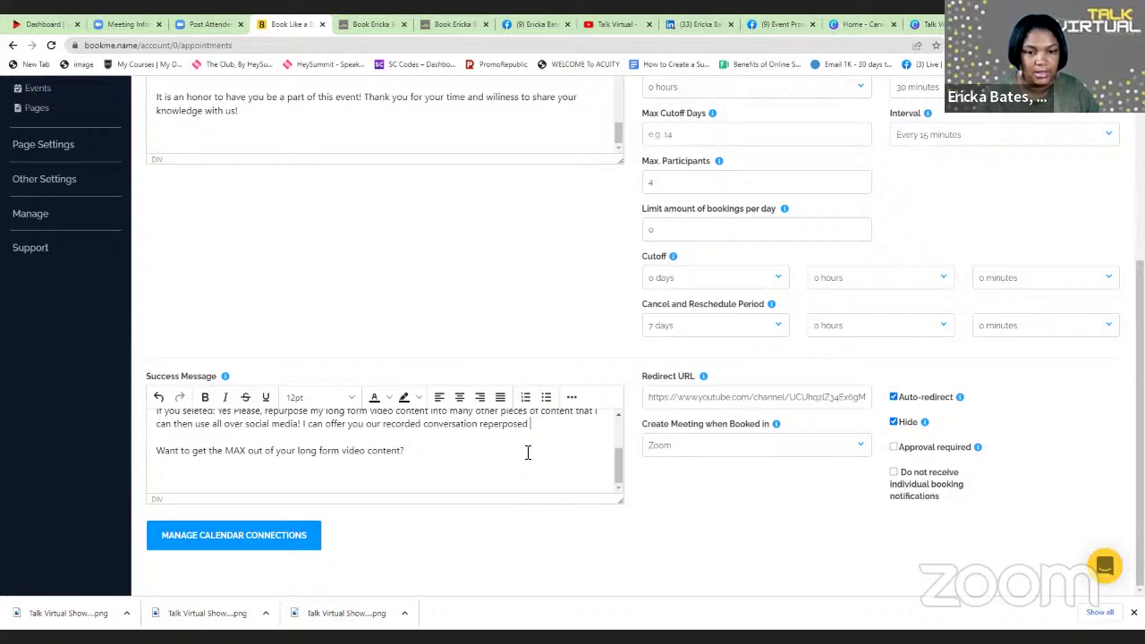
type(" into")
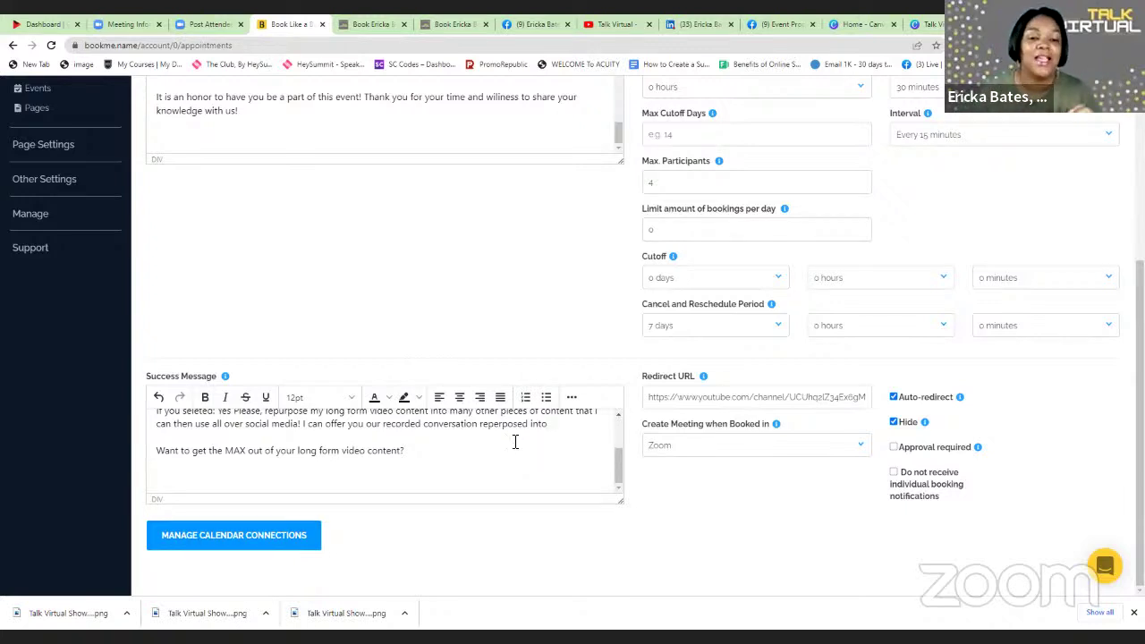
scroll(581, 479, "up", 1)
scroll(582, 478, "down", 2)
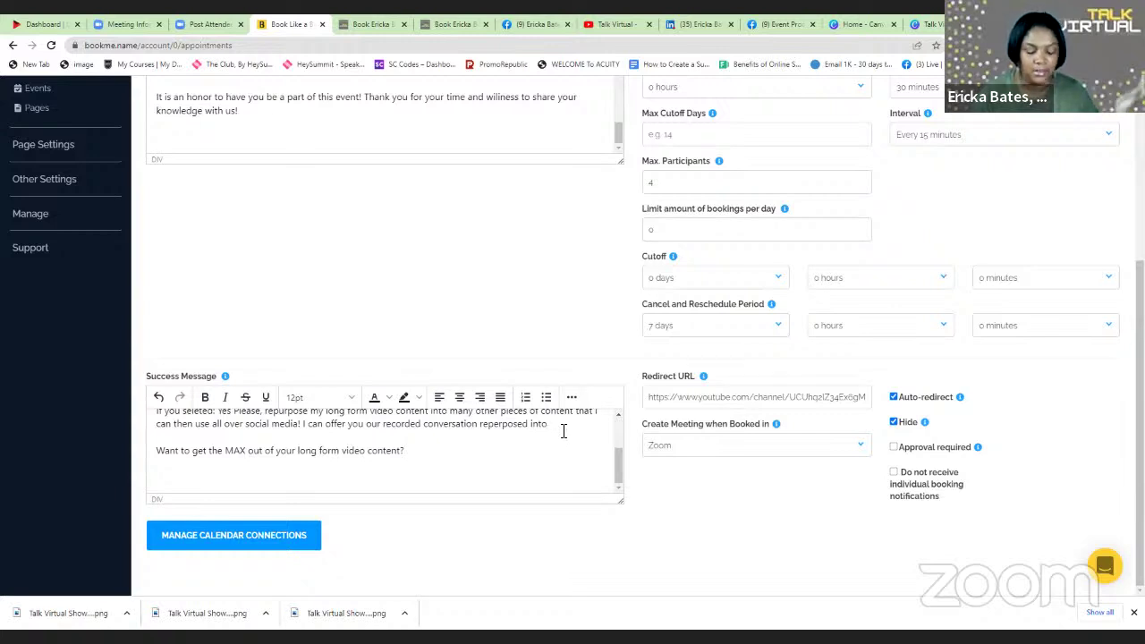
type("2")
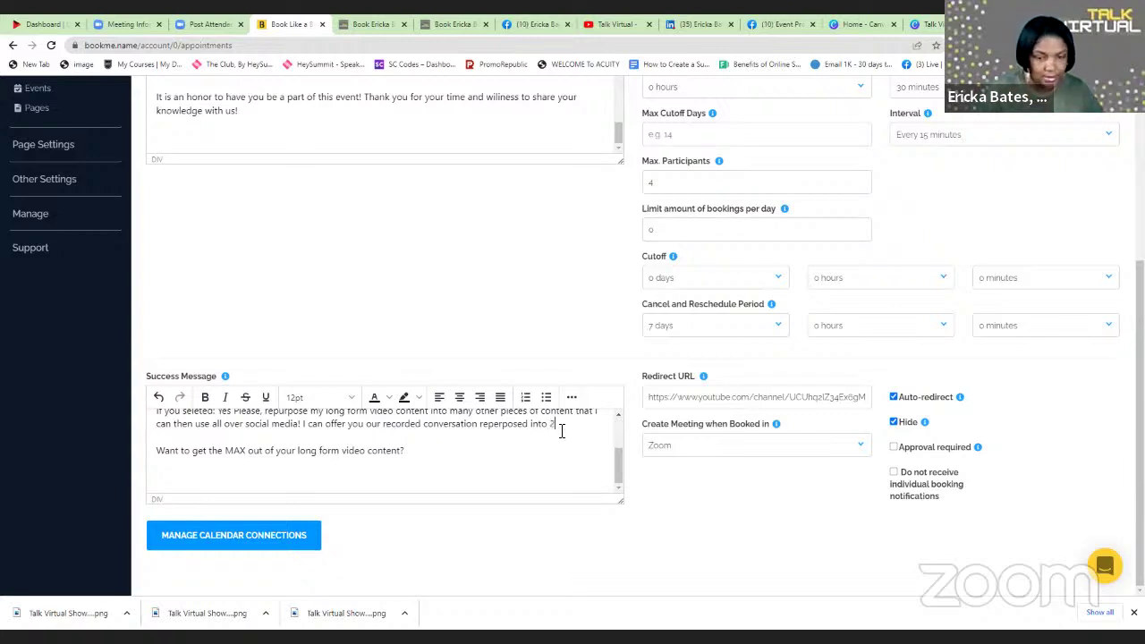
type("0+ieces")
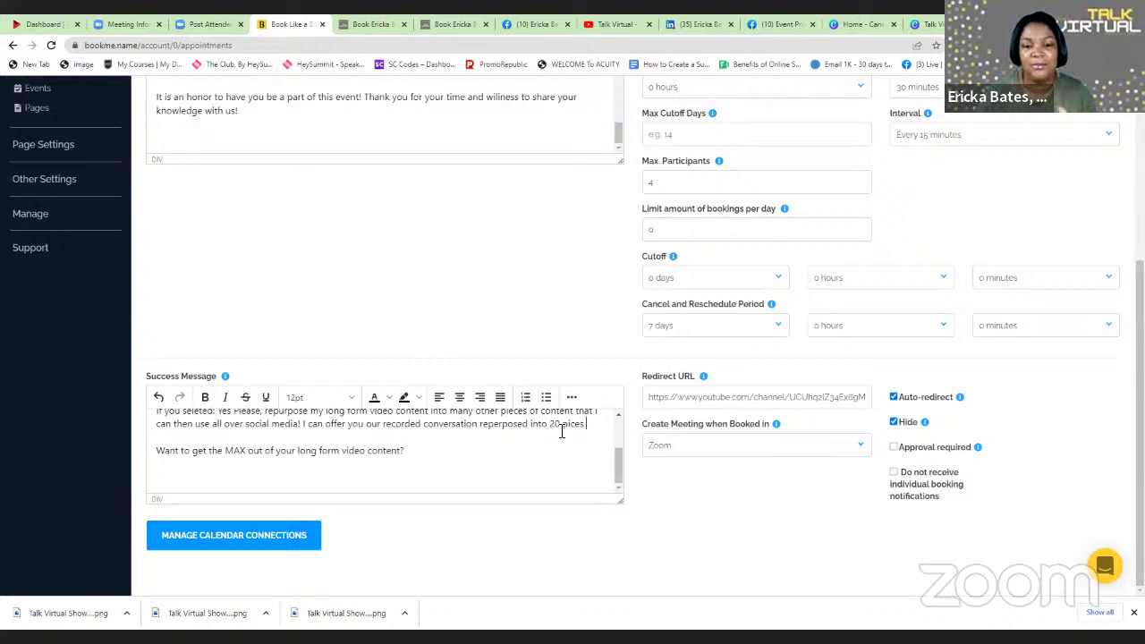
type("of con")
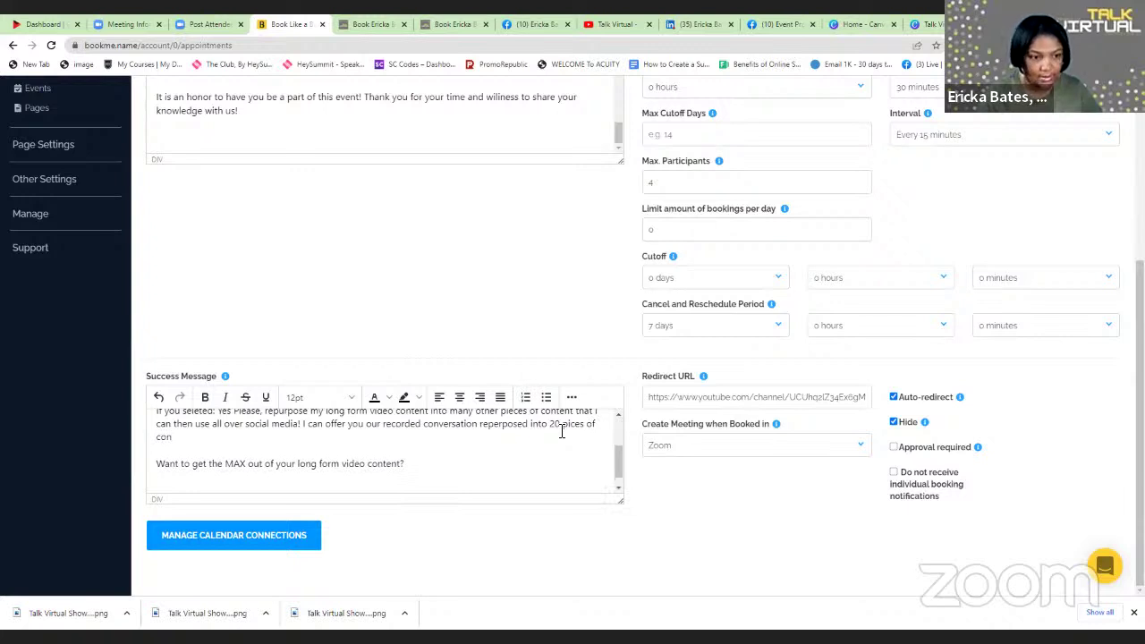
type("tent")
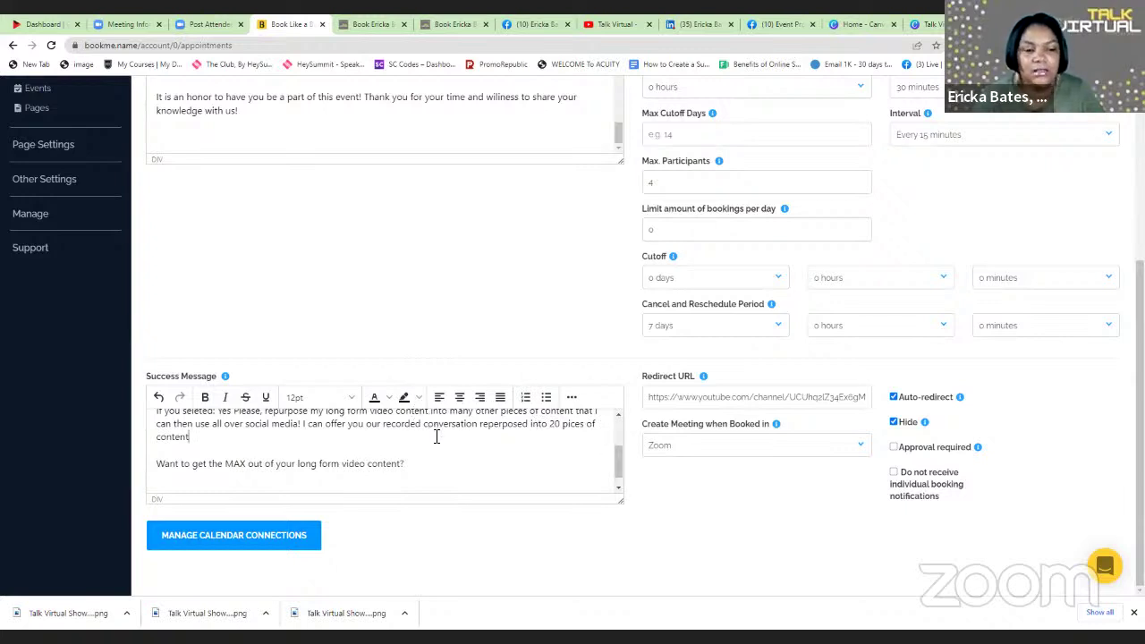
left_click(335, 447)
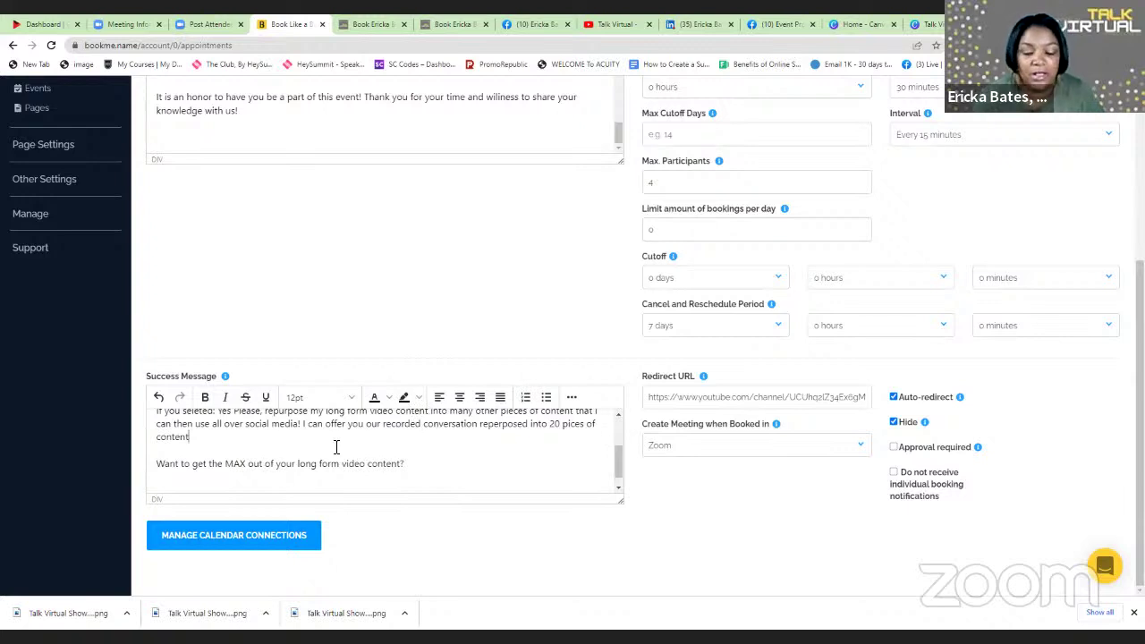
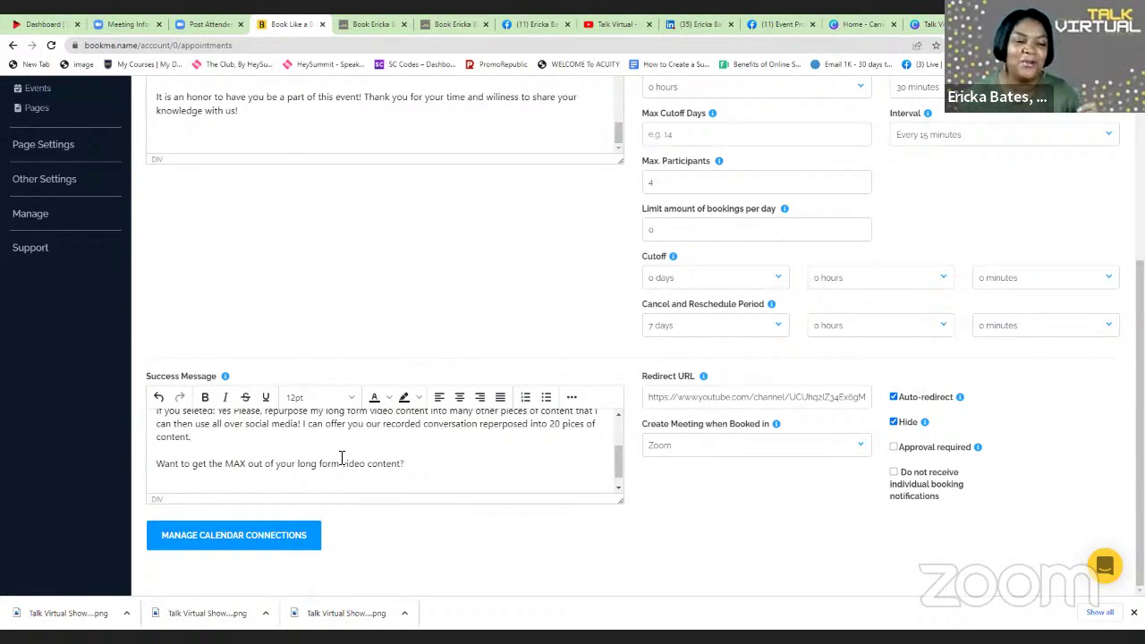
- Review the Talk Virtual booking's reminders and follow-ups, ending on the list of reminders
scroll(340, 459, "up", 2)
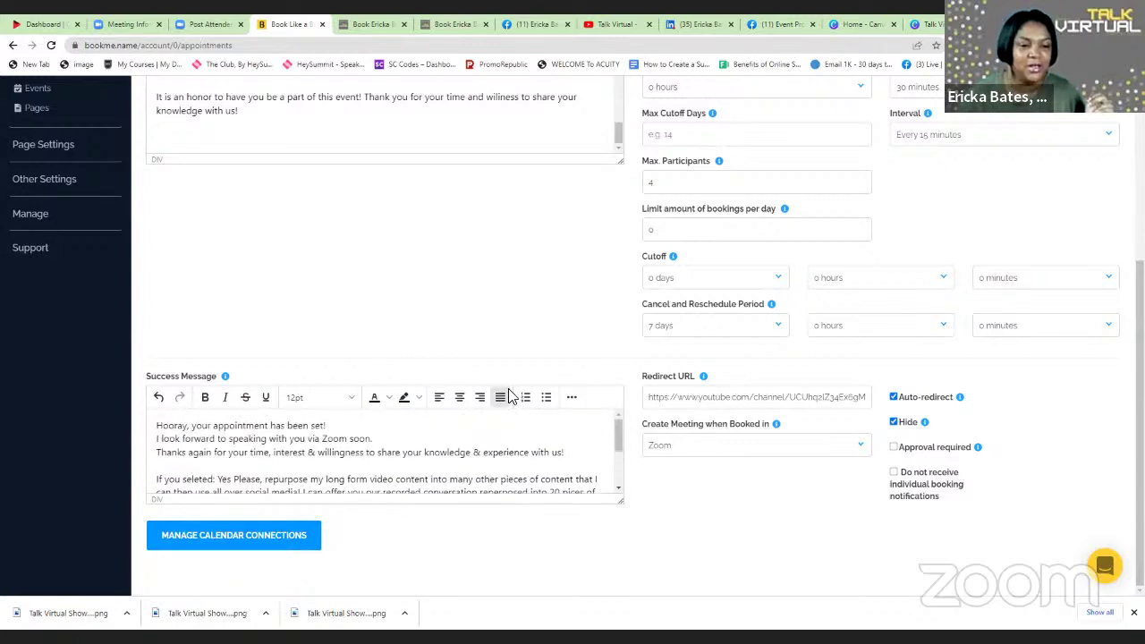
scroll(765, 437, "up", 3)
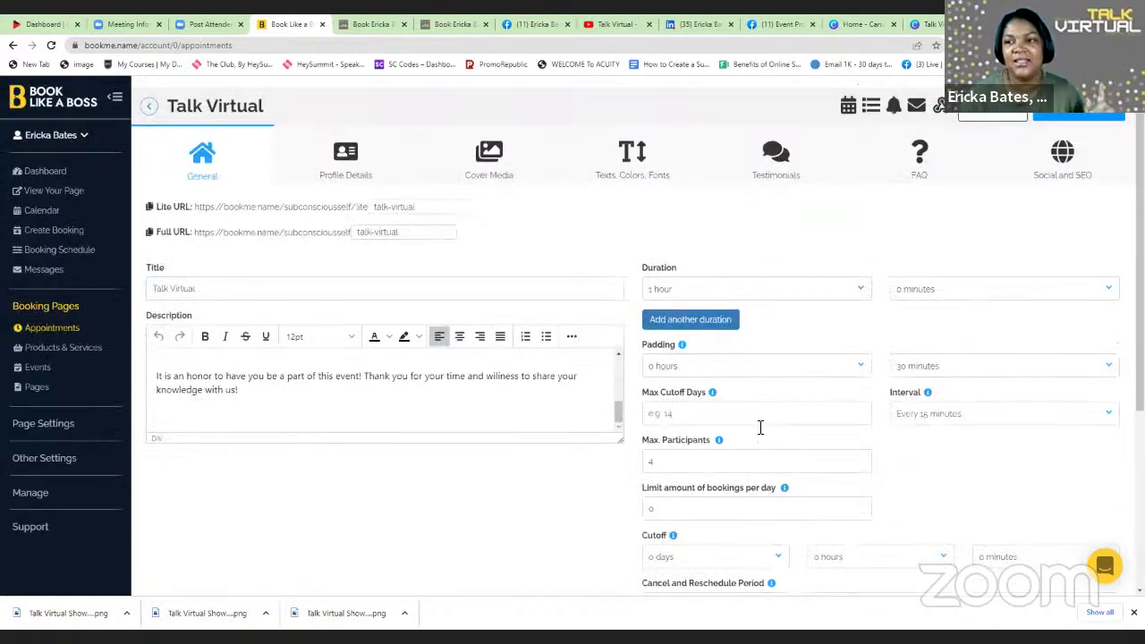
left_click(895, 113)
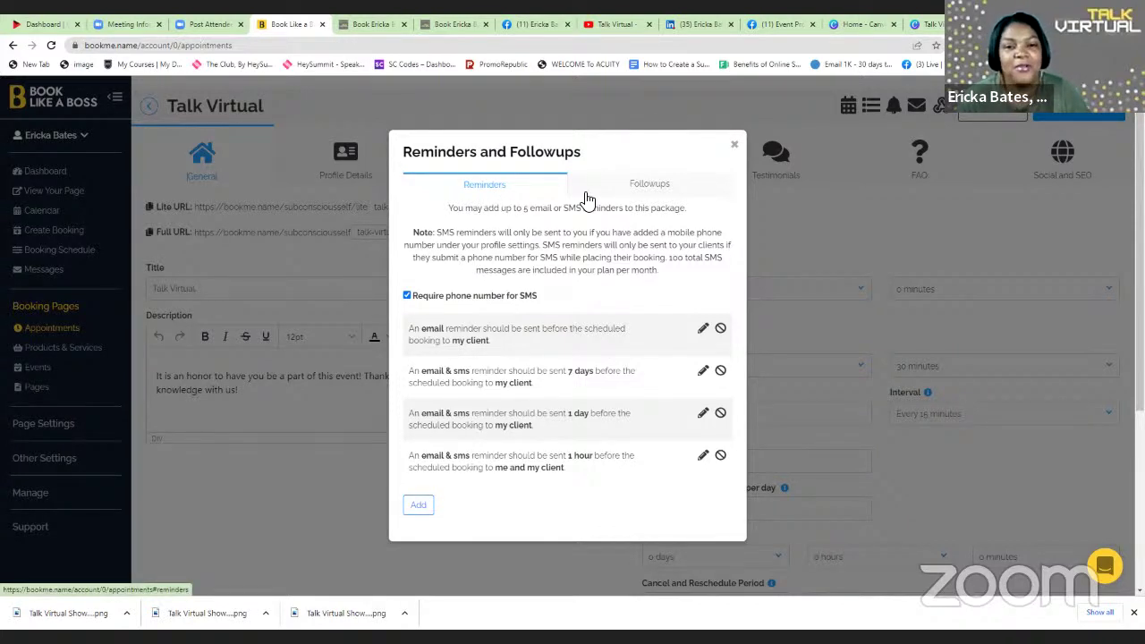
left_click(650, 185)
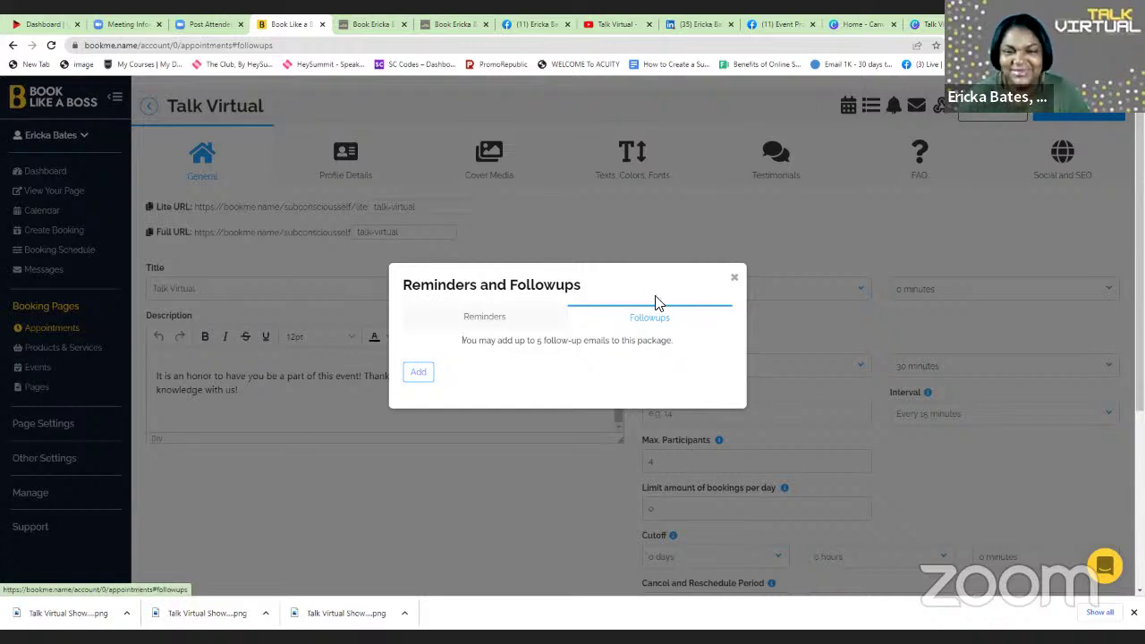
left_click(478, 327)
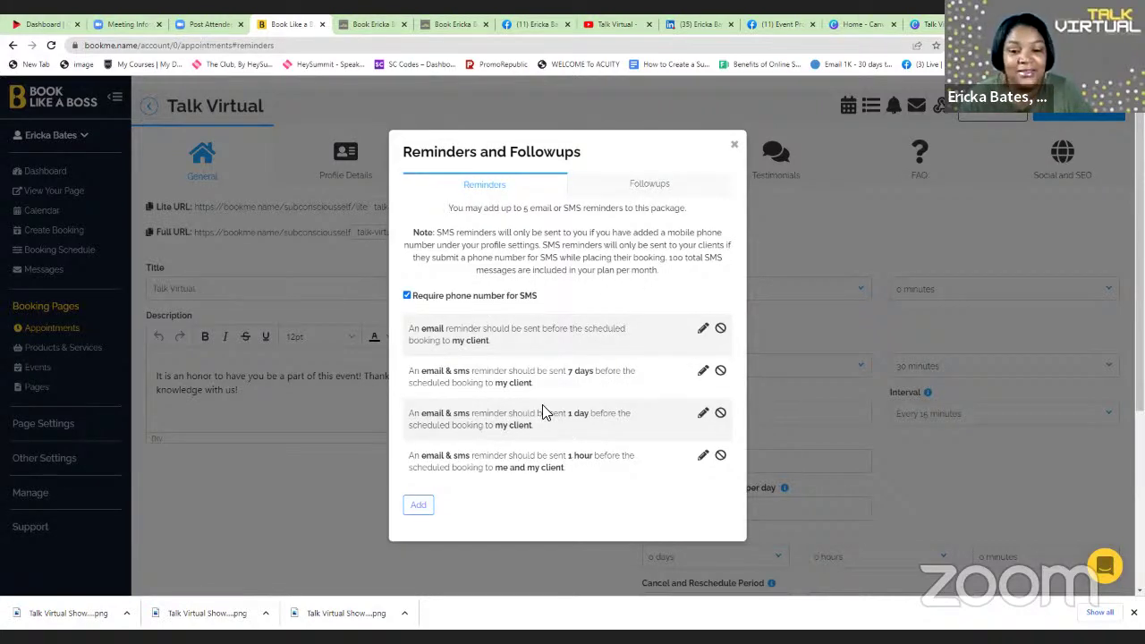
- Open the 9:50 AM booking form on the public Talk Virtual page and review its "Want to get the MAX" question
left_click(376, 27)
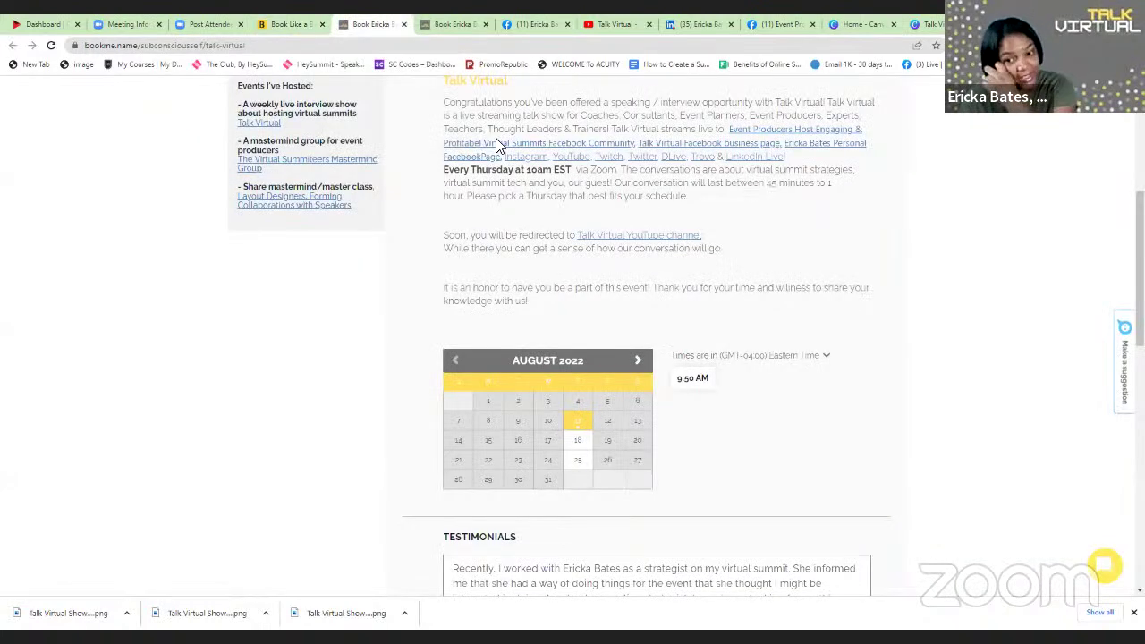
left_click(692, 377)
scroll(662, 322, "down", 5)
scroll(662, 308, "down", 2)
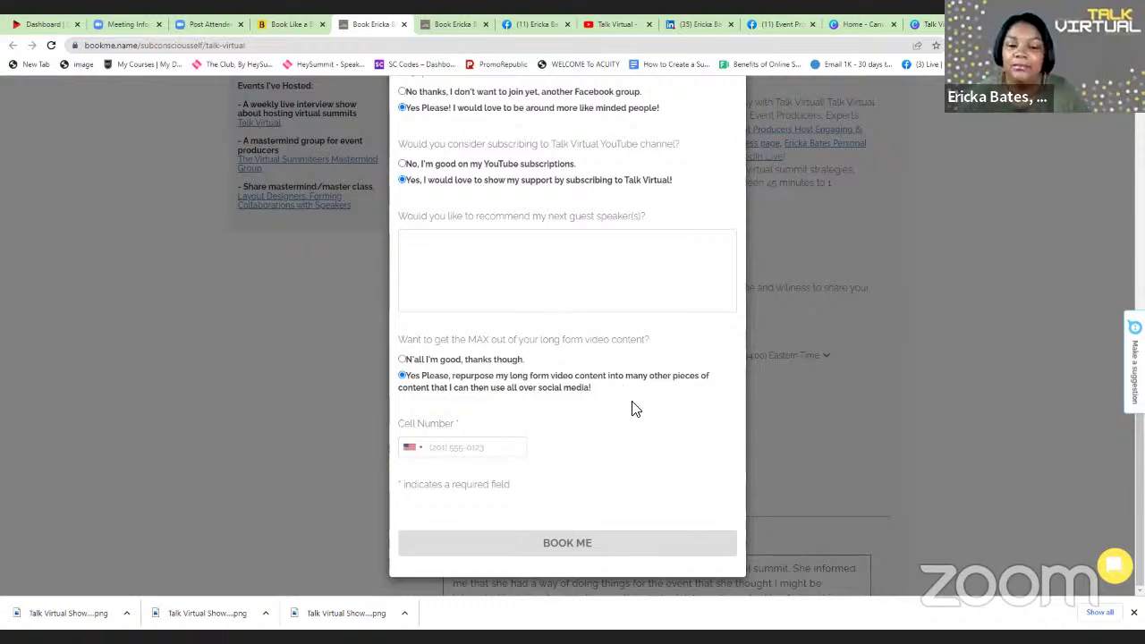
- Return to the Talk Virtual appointment settings, check the follow-up emails, and close the Reminders and Followups dialog
left_click(301, 25)
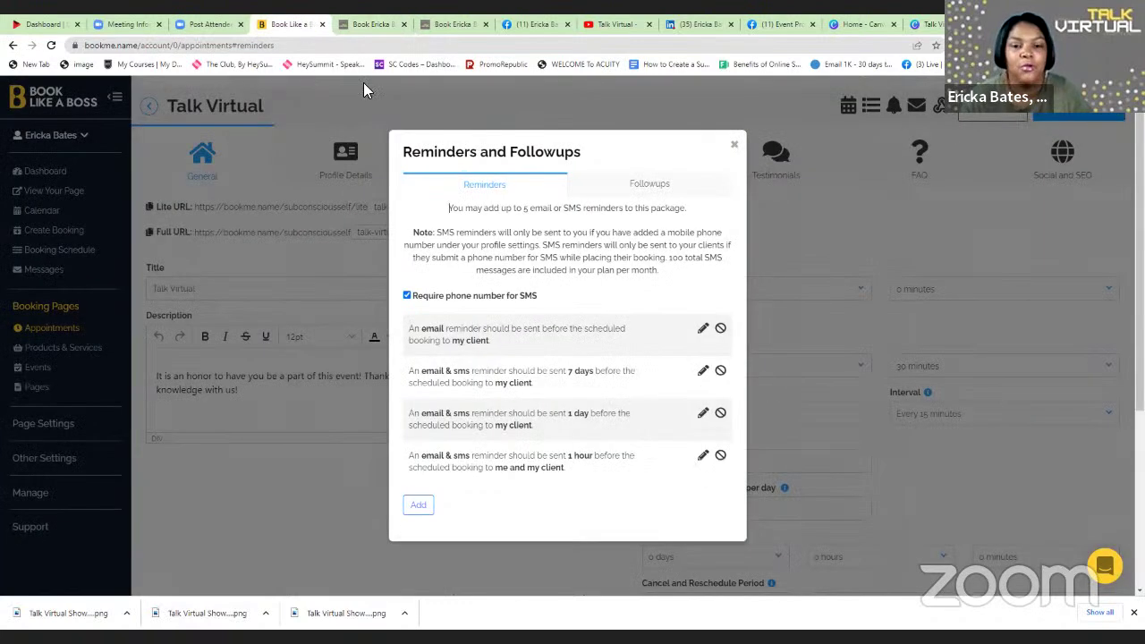
left_click(648, 188)
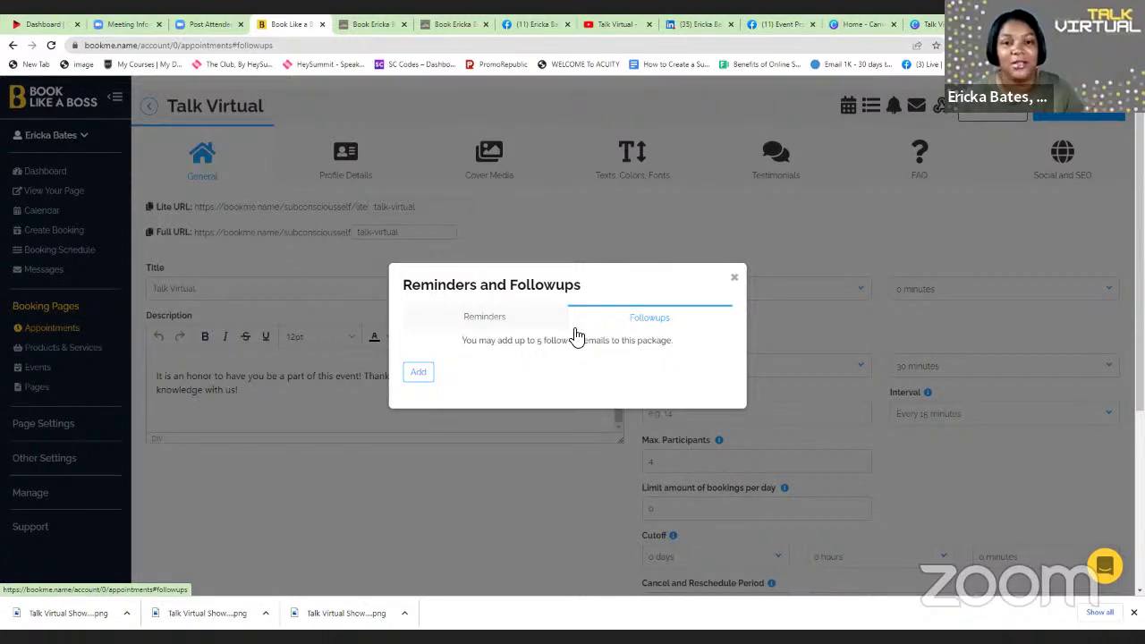
left_click(734, 280)
- Compare the custom confirmation email with the booking's success message, leaving the Custom Email Messages dialog closed
left_click(917, 107)
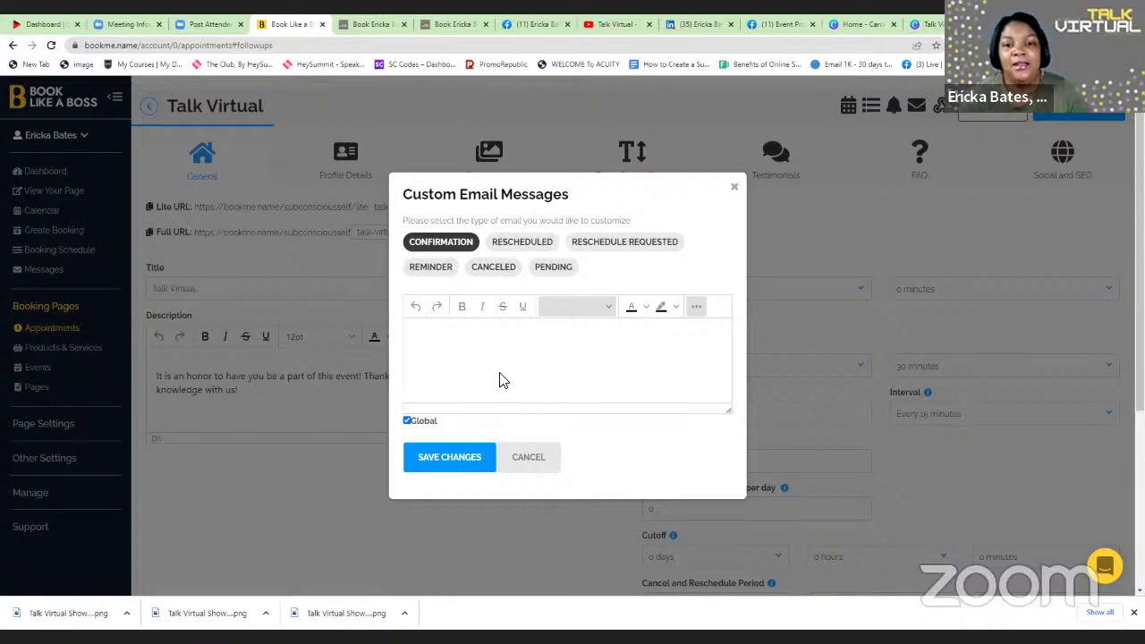
left_click(734, 190)
scroll(365, 361, "down", 3)
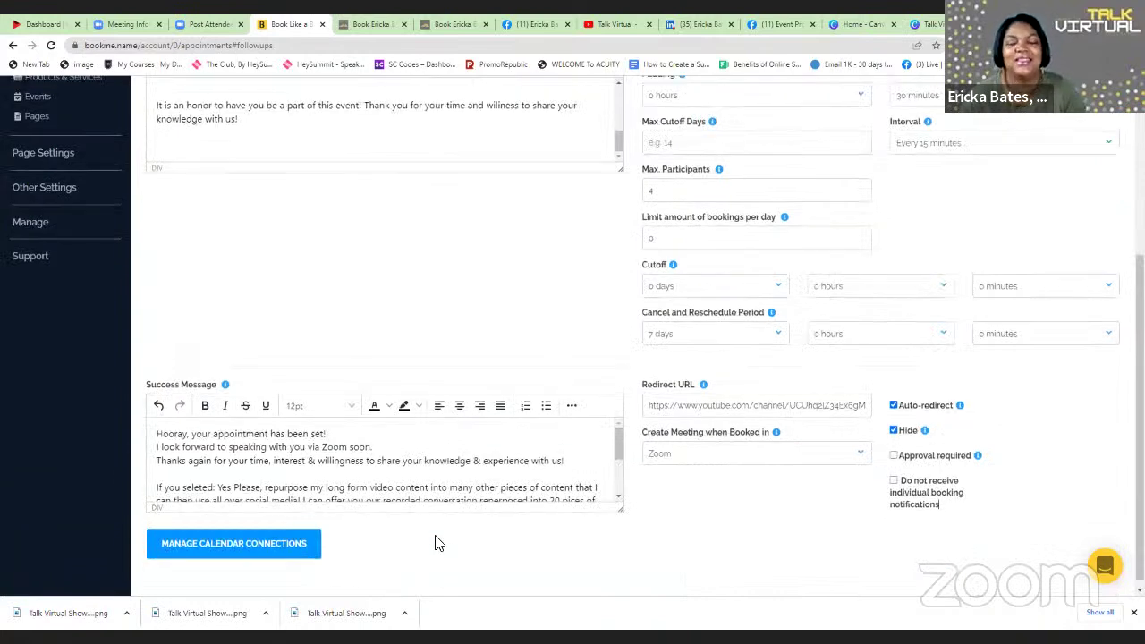
scroll(493, 429, "up", 5)
left_click(914, 106)
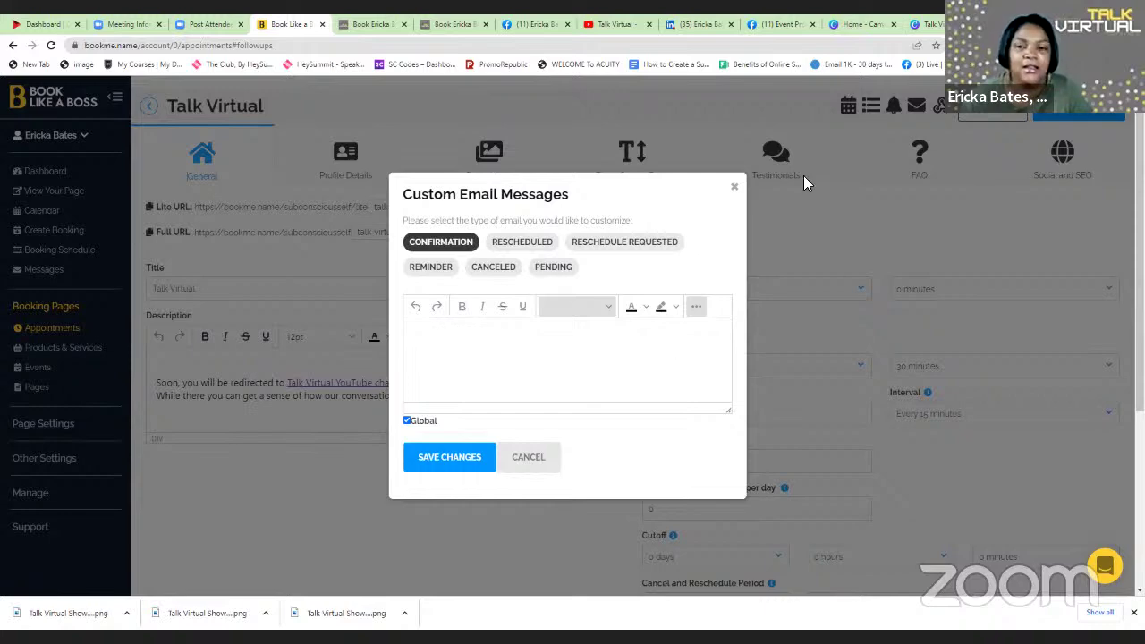
left_click(734, 187)
- Reread the repurposing offer in the Talk Virtual booking's success message
scroll(569, 396, "down", 10)
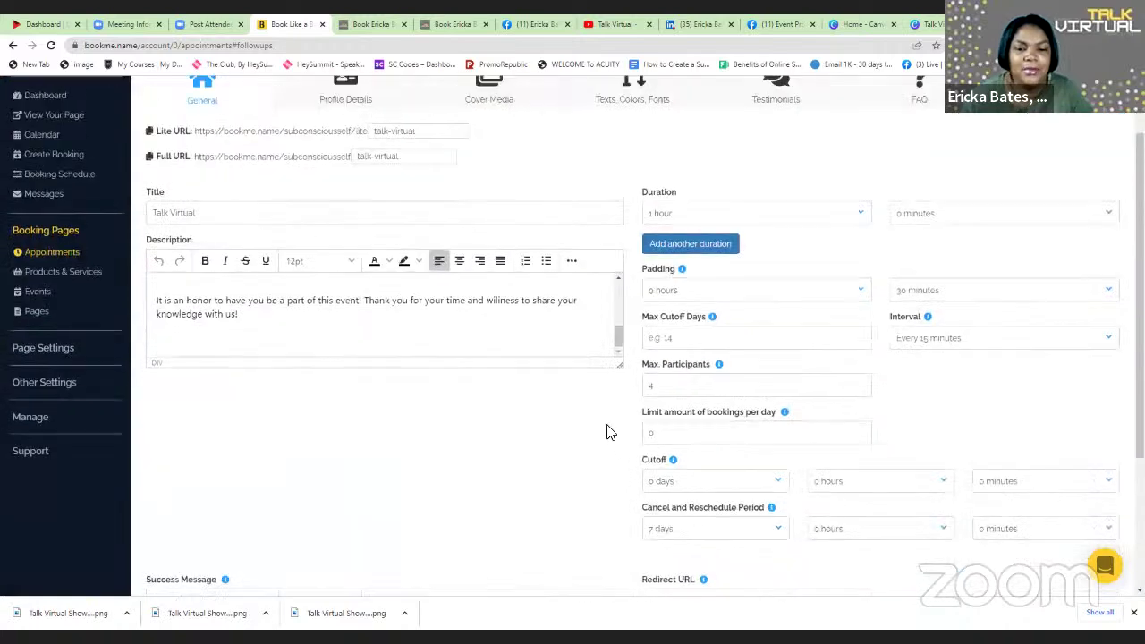
scroll(605, 428, "up", 3)
scroll(254, 430, "down", 2)
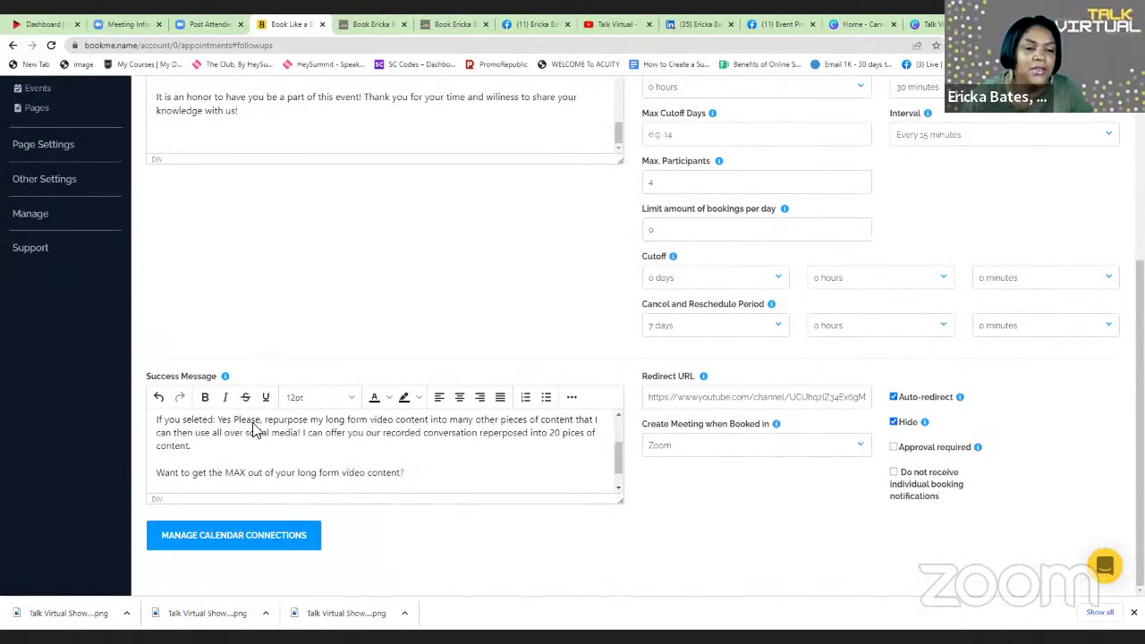